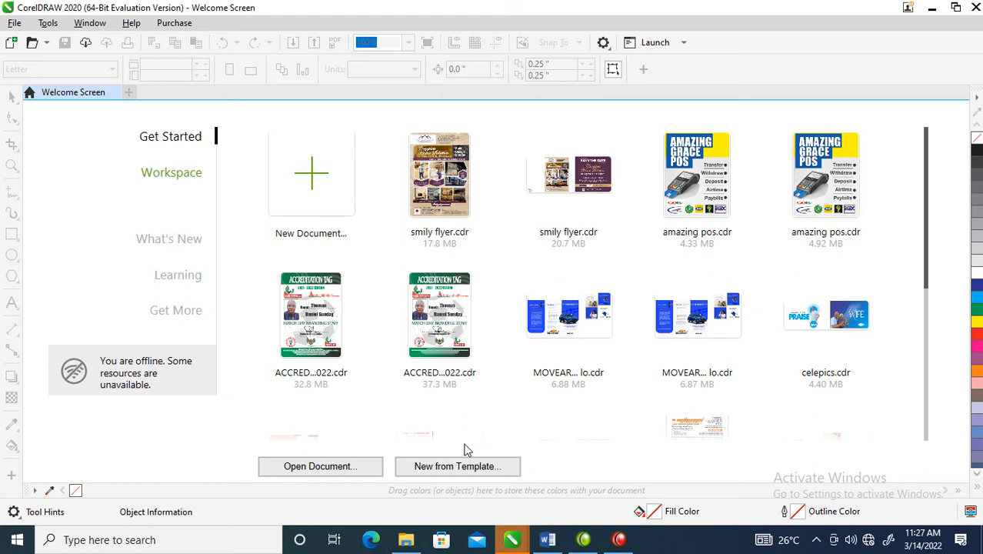
- Create a new document with an A4 page and add a rectangle framing the whole page
{"action": "left_click", "coordinate": [12, 45]}
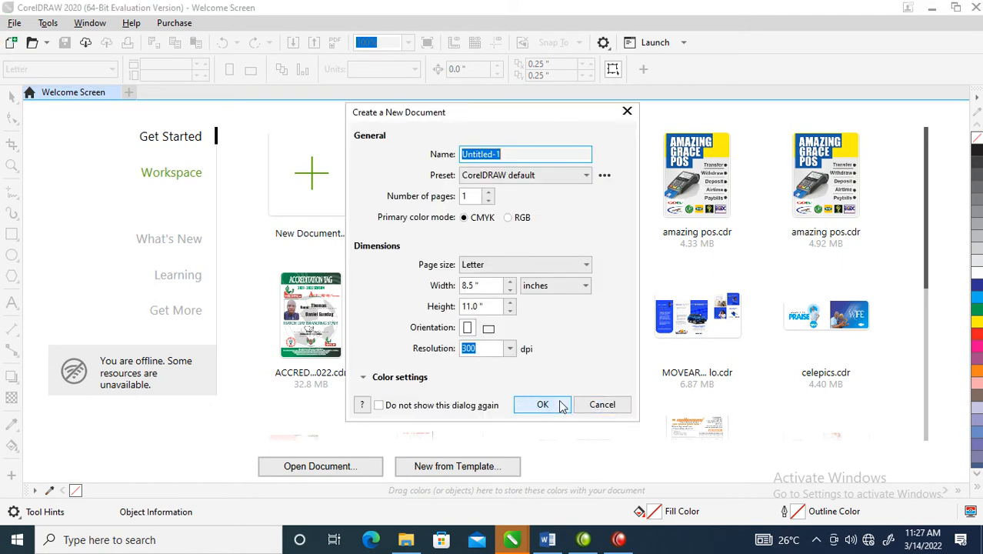
{"action": "left_click", "coordinate": [558, 404]}
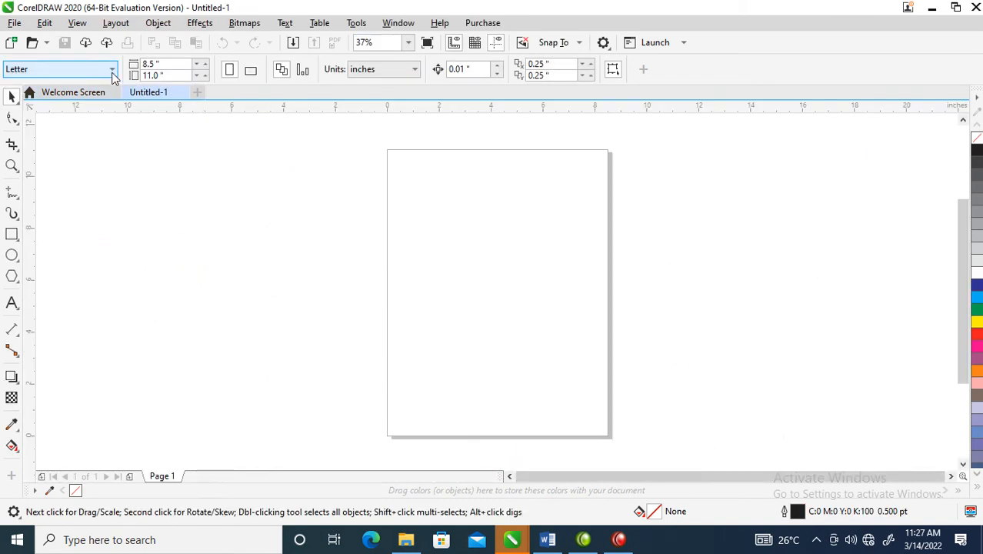
{"action": "left_click", "coordinate": [111, 69]}
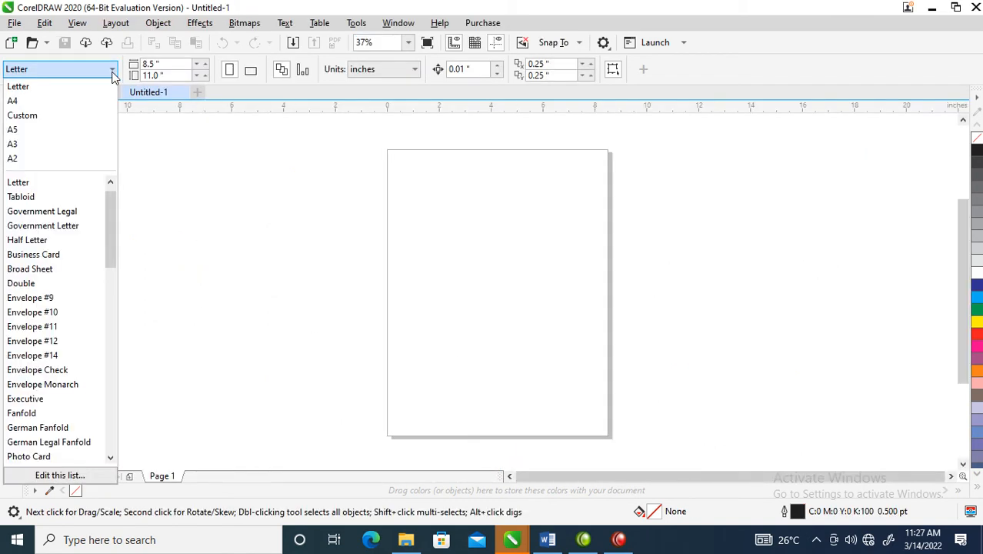
{"action": "left_click", "coordinate": [14, 102]}
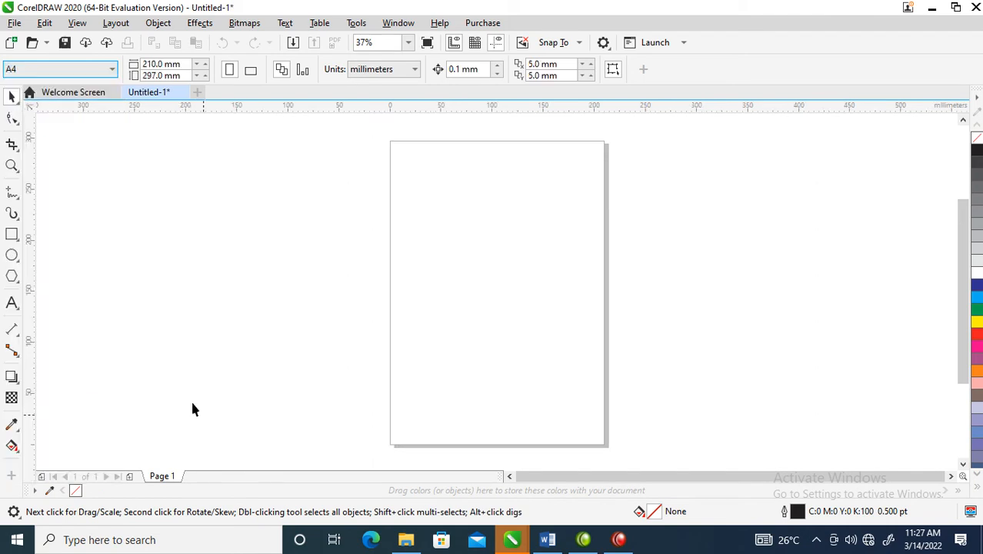
{"action": "double_click", "coordinate": [13, 234]}
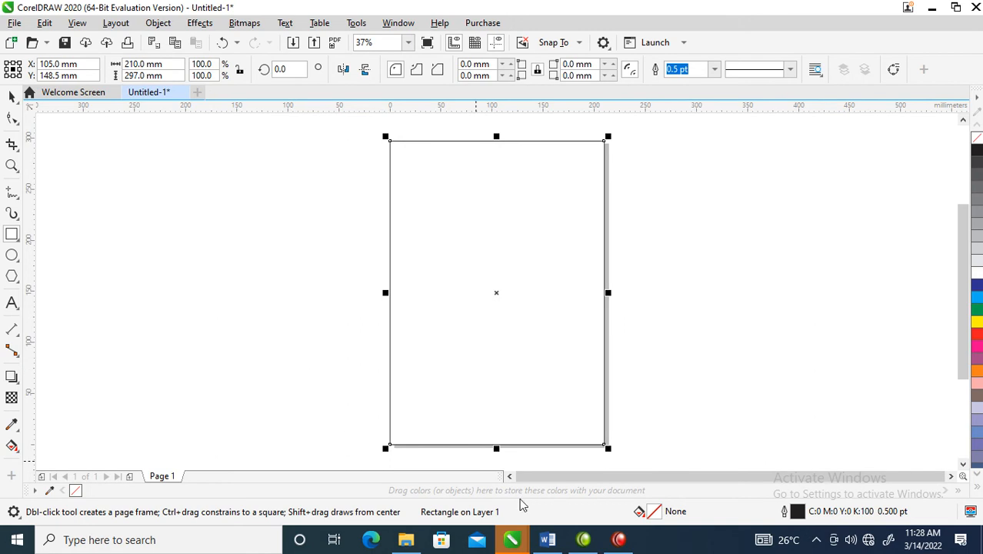
- View the PROGRAM FOCUS IN 2022 document in Word, switching back to the Untitled-1 drawing in CorelDRAW
{"action": "left_click", "coordinate": [547, 540]}
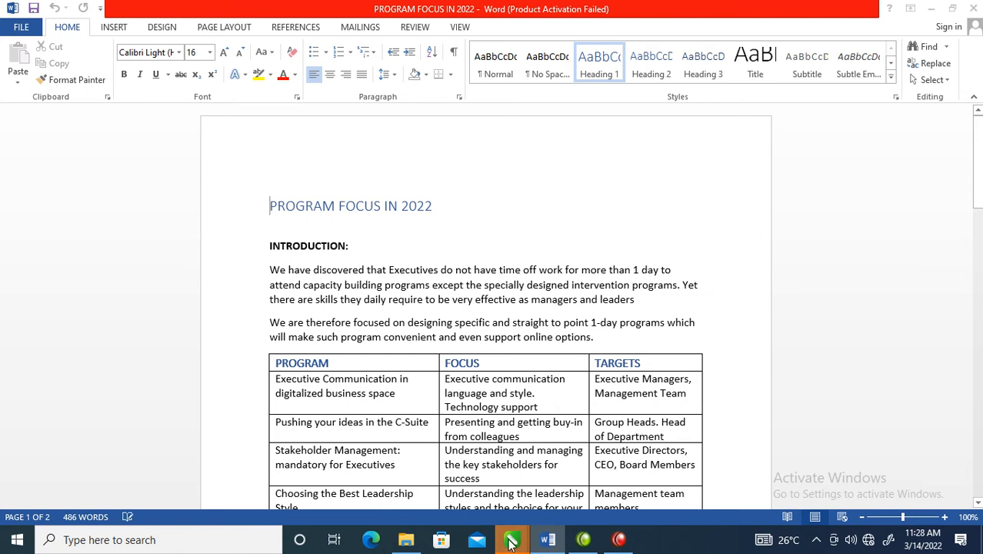
{"action": "mouse_move", "coordinate": [514, 540]}
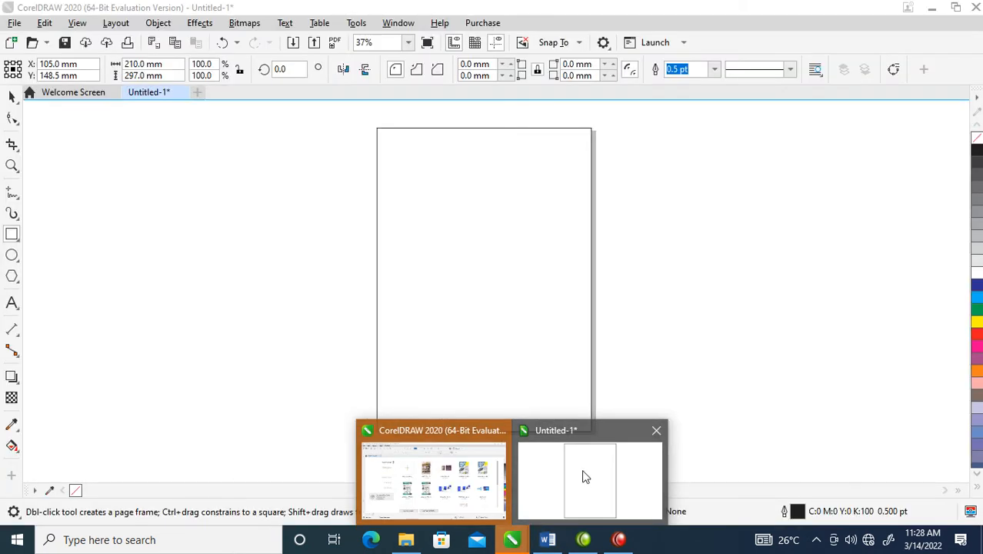
{"action": "left_click", "coordinate": [583, 477]}
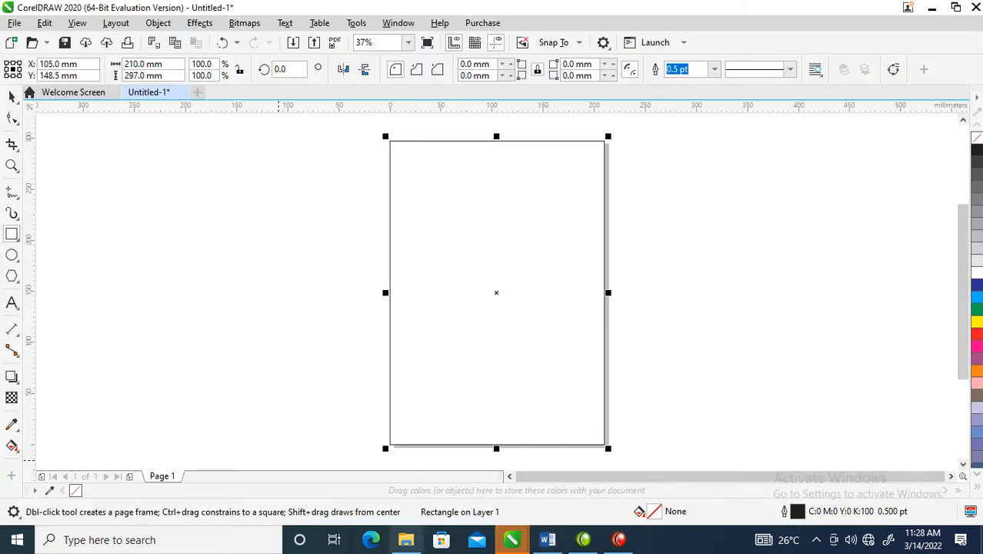
- Open the DOWNLOAD folder on the Desktop in File Explorer and browse its images for a business photo
{"action": "left_click", "coordinate": [406, 541]}
{"action": "left_click", "coordinate": [396, 401]}
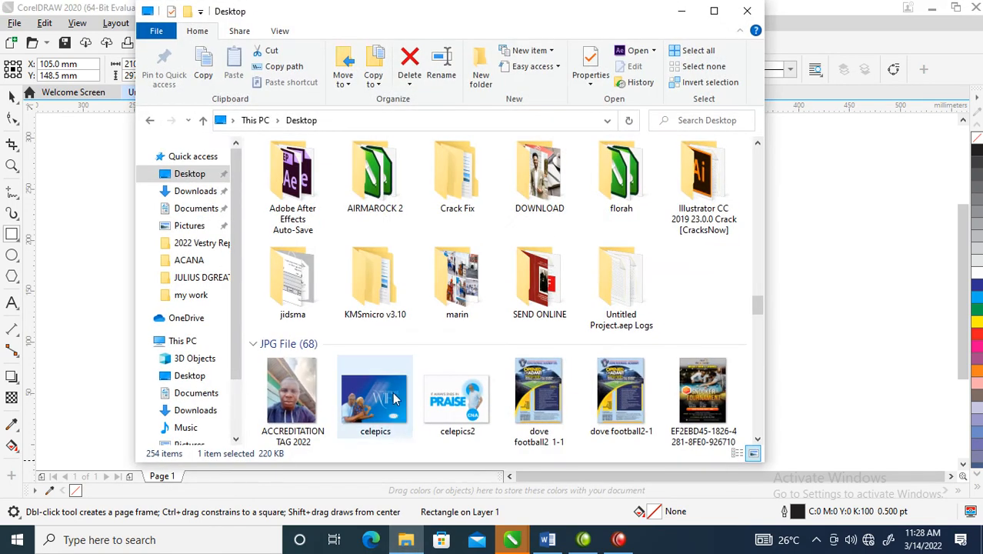
{"action": "double_click", "coordinate": [542, 171]}
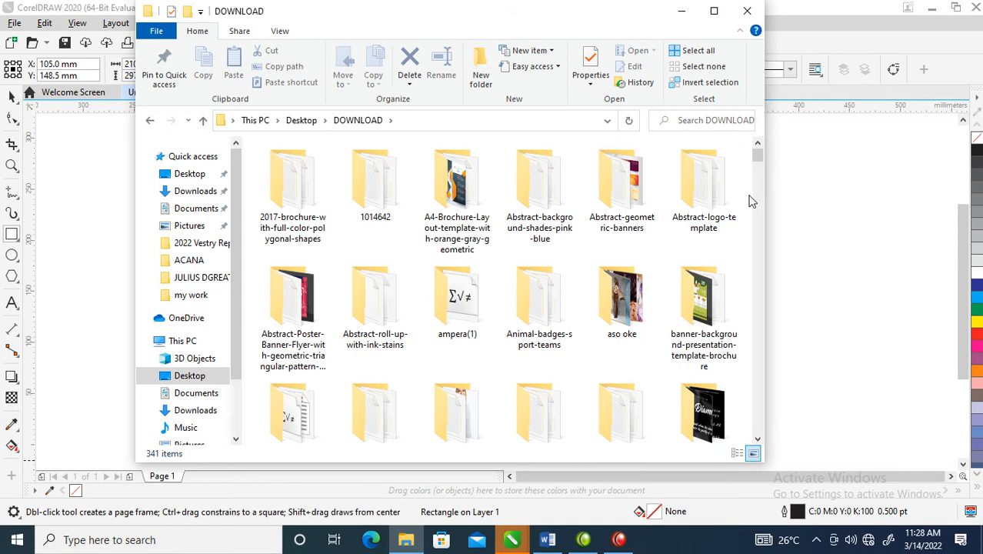
{"action": "left_click_drag", "start_coordinate": [759, 161], "coordinate": [757, 367]}
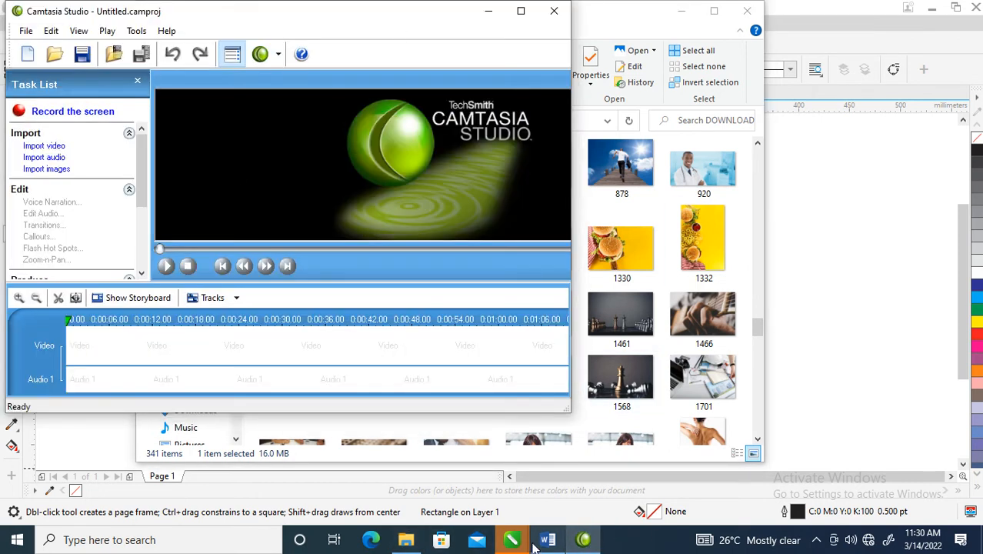
- Minimize the CorelDRAW, Word, Camtasia Studio and File Explorer windows and dismiss the Camtasia Recorder tip
{"action": "left_click", "coordinate": [507, 543]}
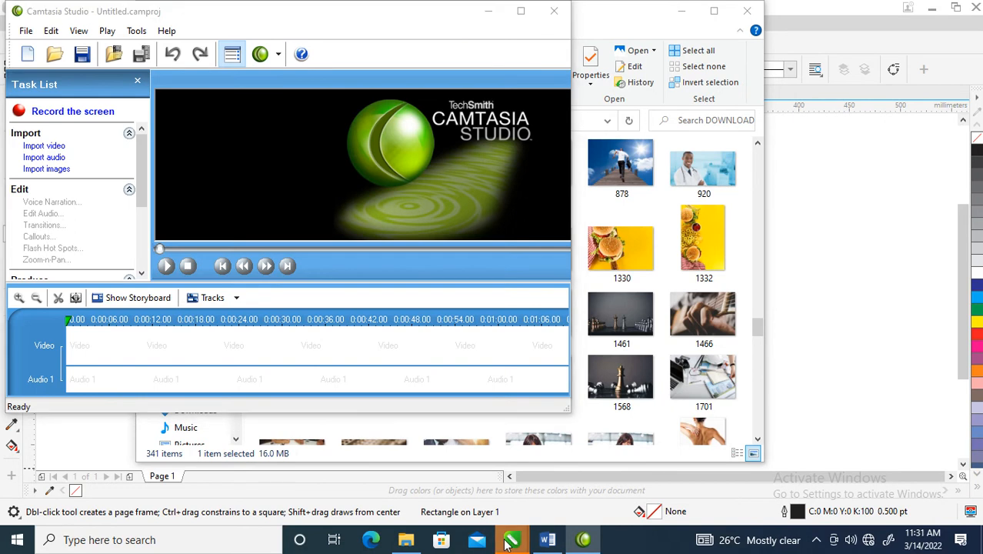
{"action": "left_click", "coordinate": [583, 539]}
{"action": "left_click", "coordinate": [512, 542]}
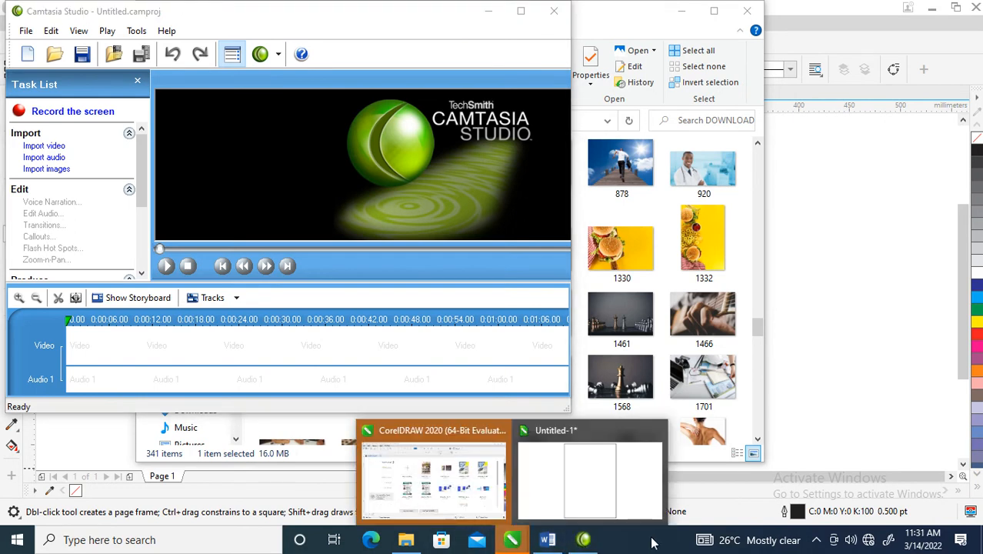
{"action": "left_click", "coordinate": [583, 539]}
{"action": "left_click", "coordinate": [932, 8]}
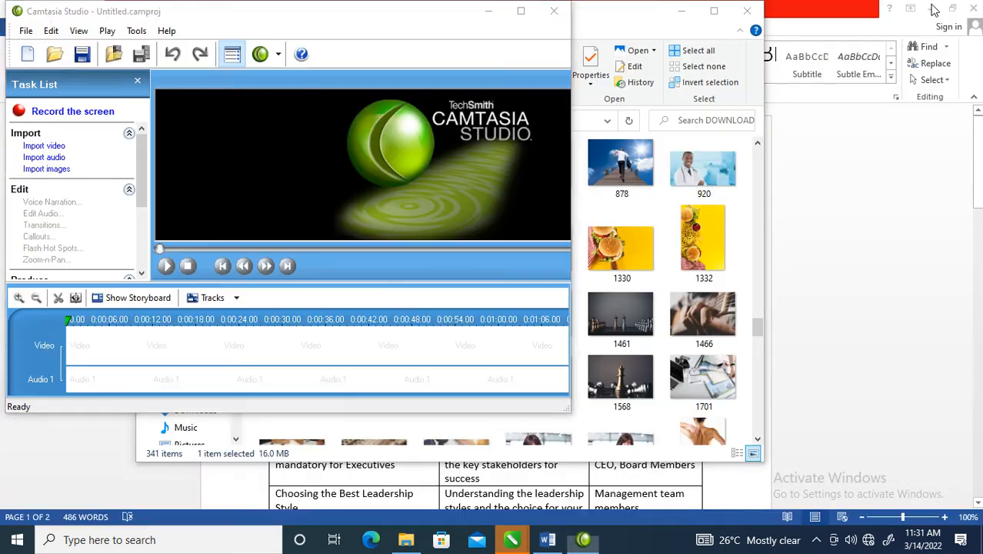
{"action": "left_click", "coordinate": [931, 11]}
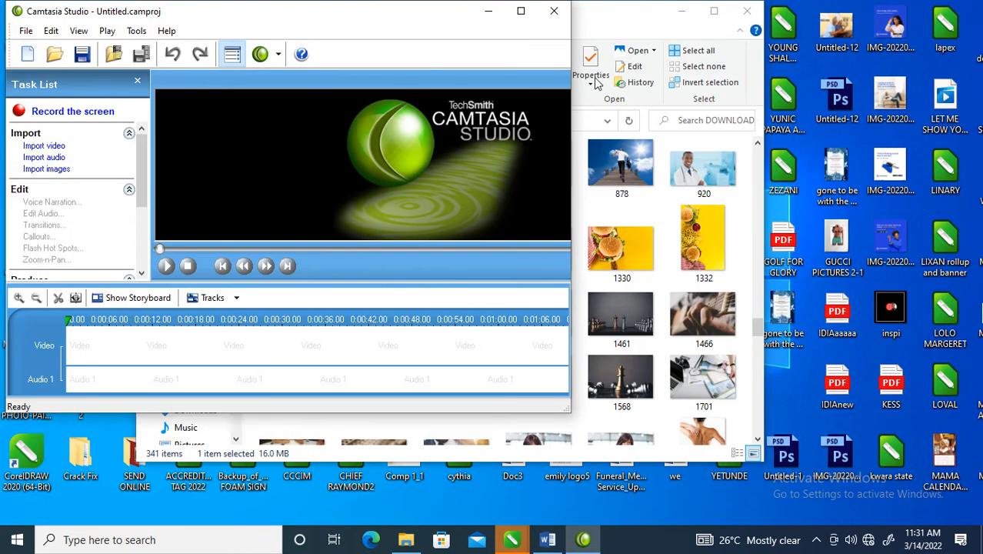
{"action": "left_click", "coordinate": [483, 14]}
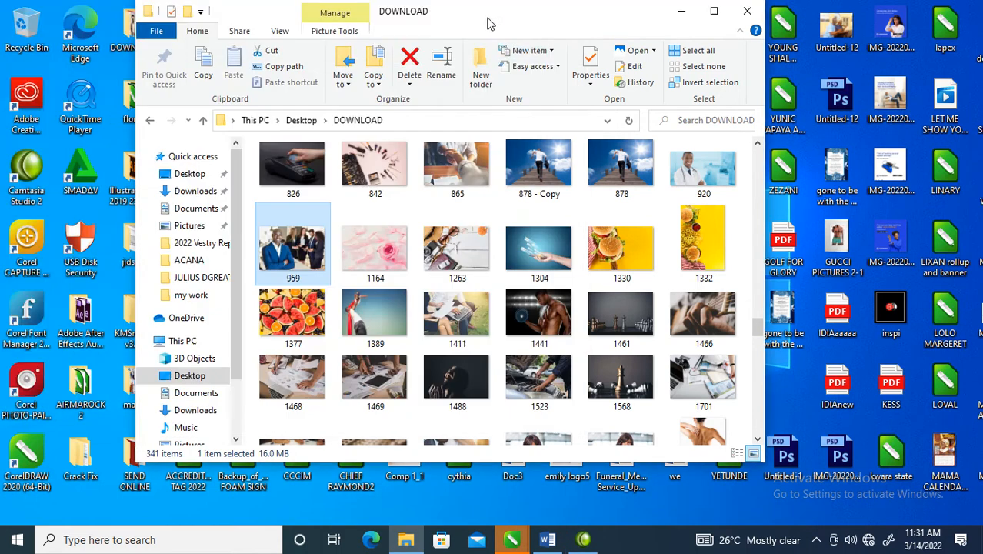
{"action": "left_click", "coordinate": [681, 11]}
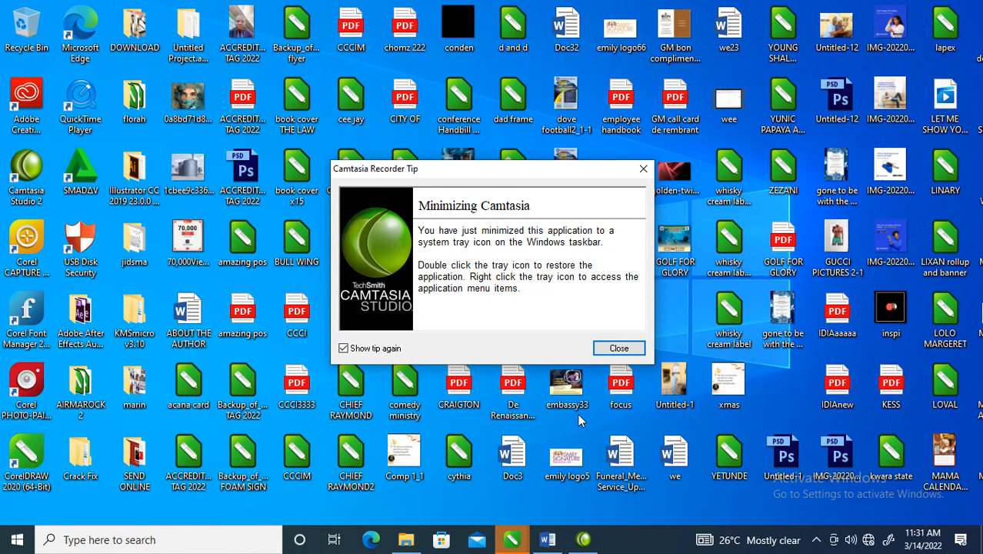
{"action": "left_click", "coordinate": [617, 347]}
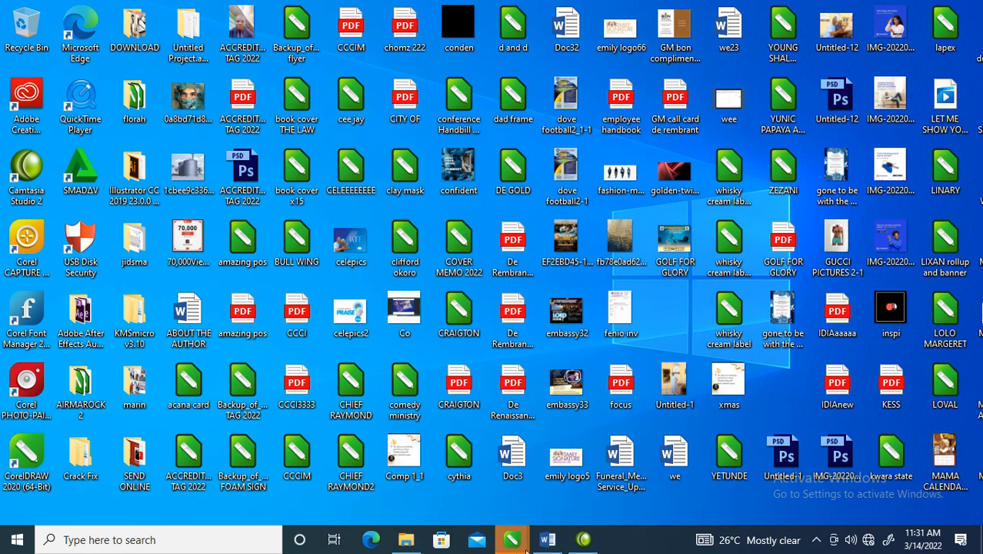
- Switch back to the Untitled-1 drawing in CorelDRAW
{"action": "left_click", "coordinate": [583, 541]}
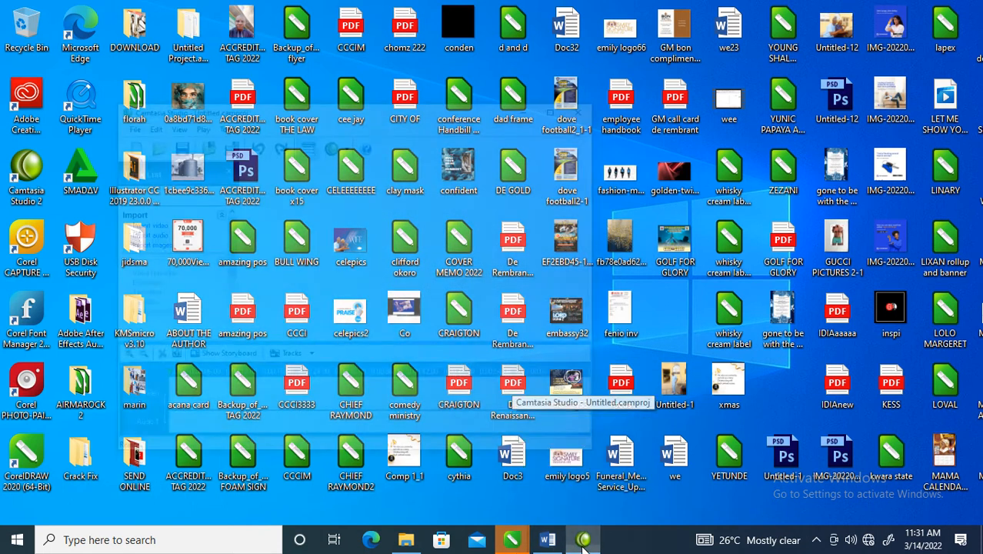
{"action": "left_click", "coordinate": [511, 541]}
{"action": "left_click", "coordinate": [562, 479]}
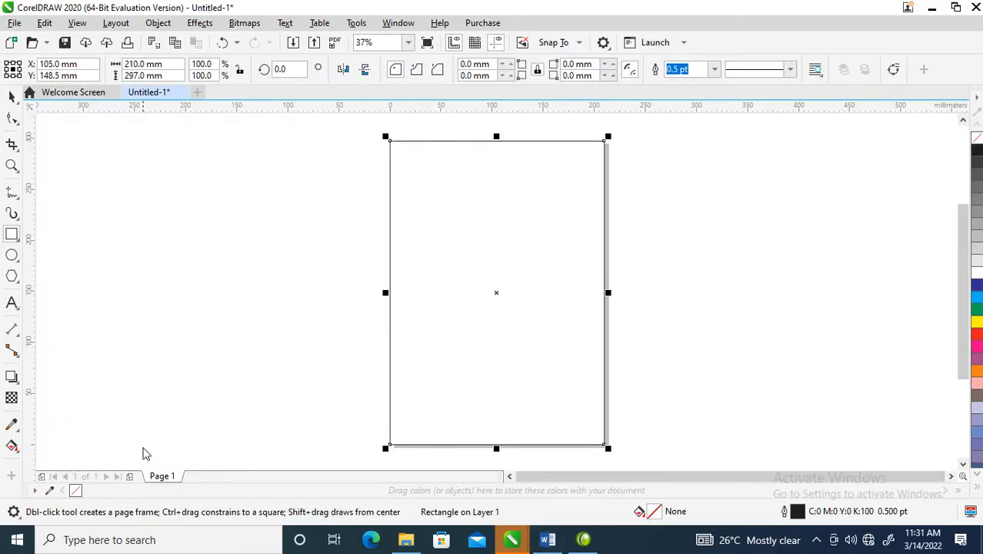
- Insert photo 959 from the DOWNLOAD folder beside the page on its left, scaled down to about 117 × 78 mm
{"action": "left_click", "coordinate": [406, 539]}
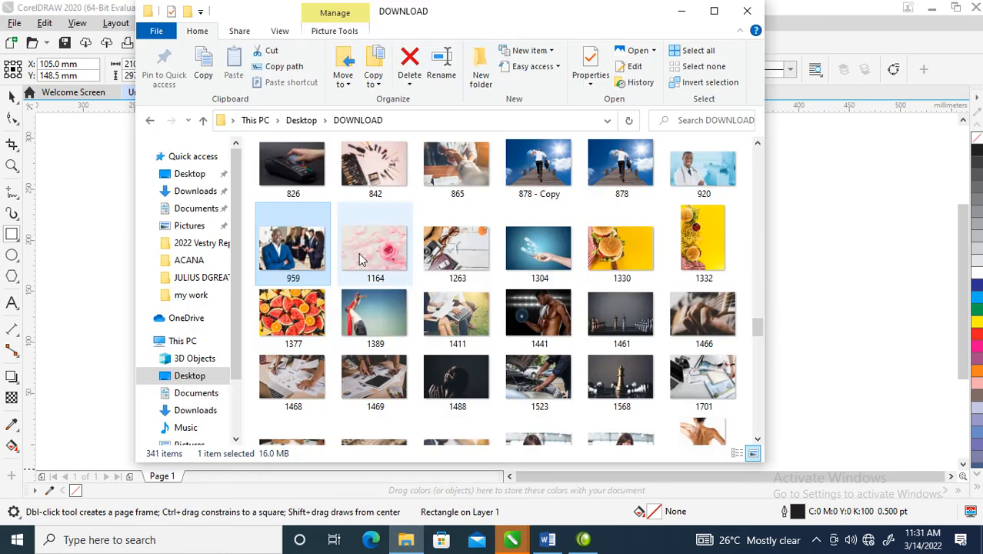
{"action": "left_click_drag", "start_coordinate": [296, 253], "coordinate": [848, 230]}
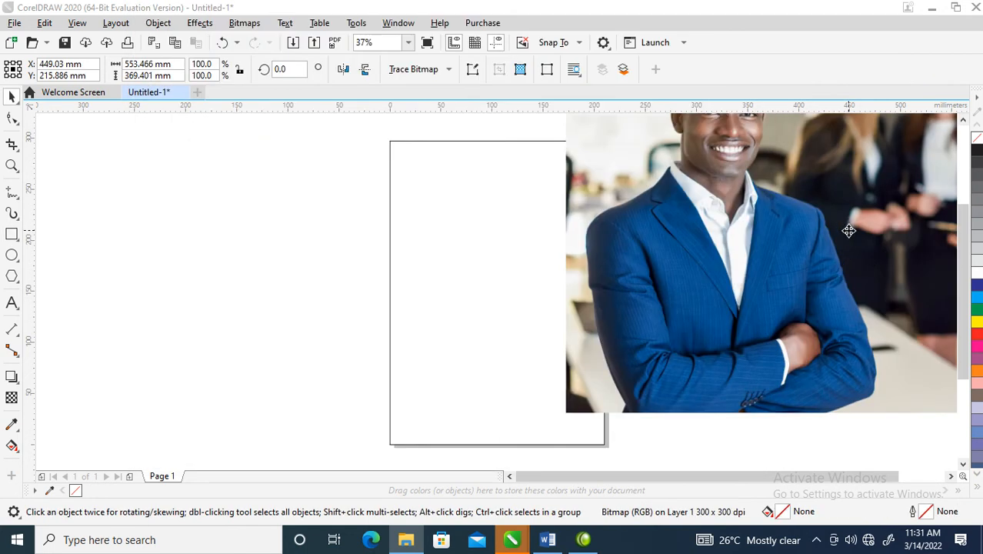
{"action": "left_click_drag", "start_coordinate": [741, 248], "coordinate": [186, 249]}
{"action": "key", "text": "F4"}
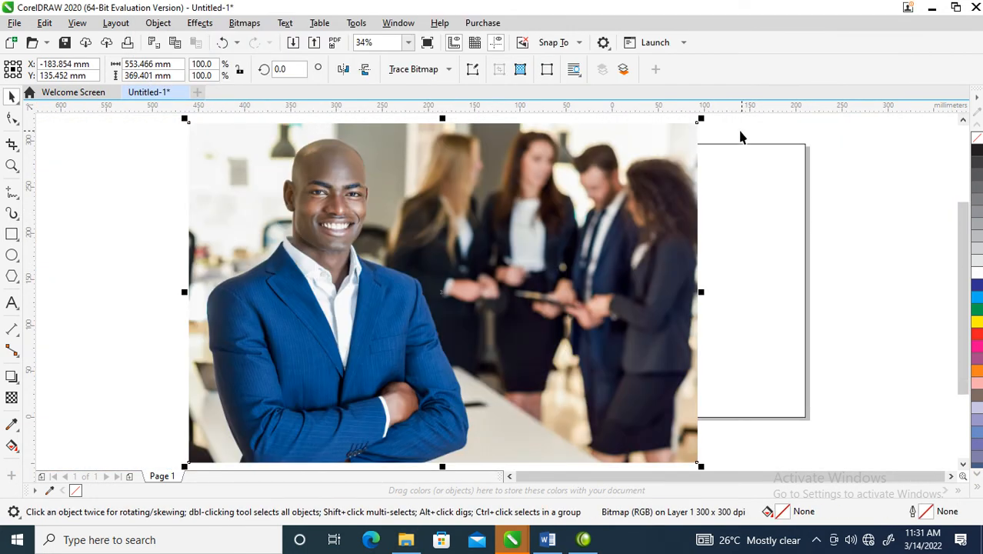
{"action": "left_click_drag", "start_coordinate": [702, 118], "coordinate": [508, 196]}
{"action": "left_click_drag", "start_coordinate": [476, 296], "coordinate": [484, 193]}
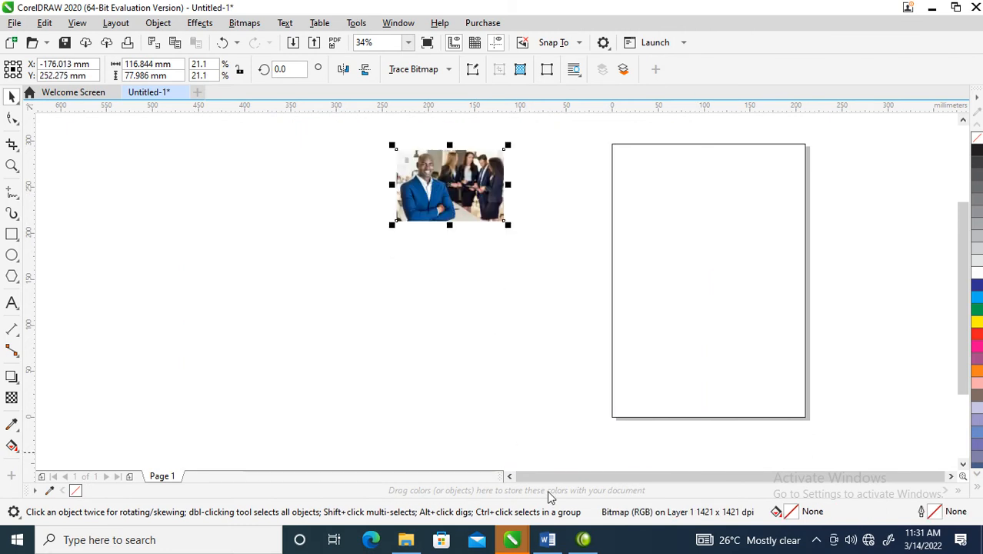
- In Word, copy the PROGRAM FOCUS IN 2022 heading and introduction paragraphs above the table, and switch back to the CorelDRAW drawing
{"action": "left_click", "coordinate": [547, 539]}
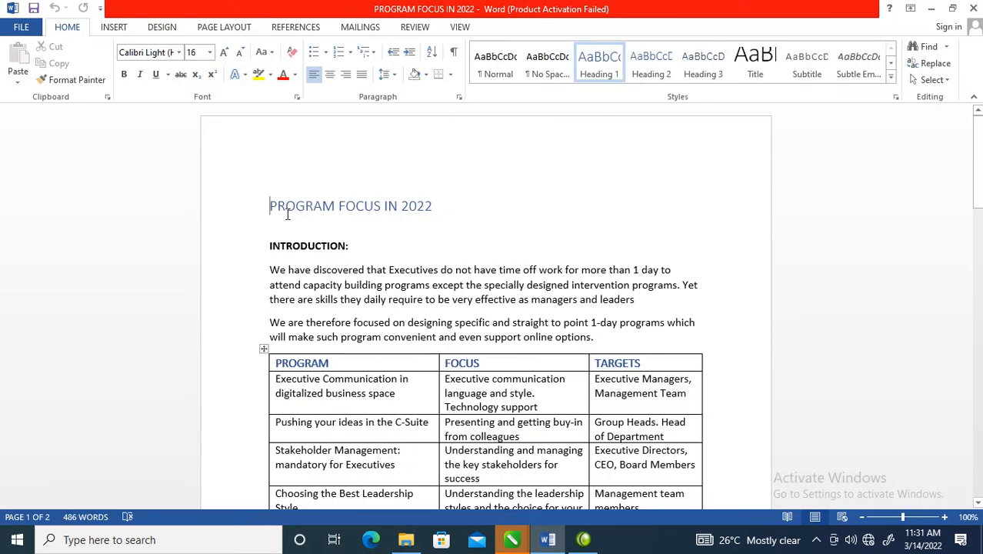
{"action": "left_click_drag", "start_coordinate": [266, 202], "coordinate": [604, 337]}
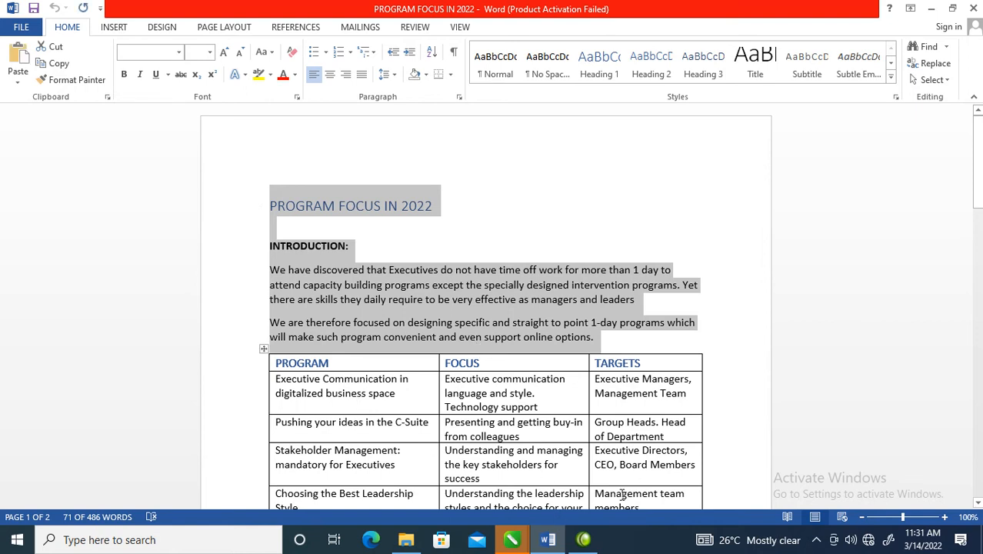
{"action": "left_click", "coordinate": [513, 542]}
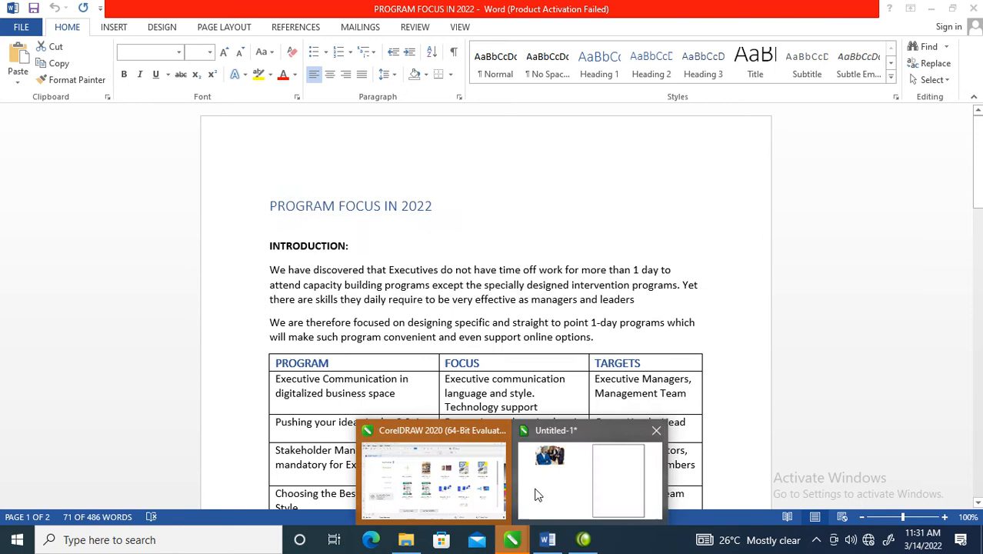
{"action": "left_click", "coordinate": [566, 455]}
- Draw a paragraph text frame about 174 × 90 mm on the page and paste the copied text, maintaining fonts and formatting
{"action": "key", "text": "z"}
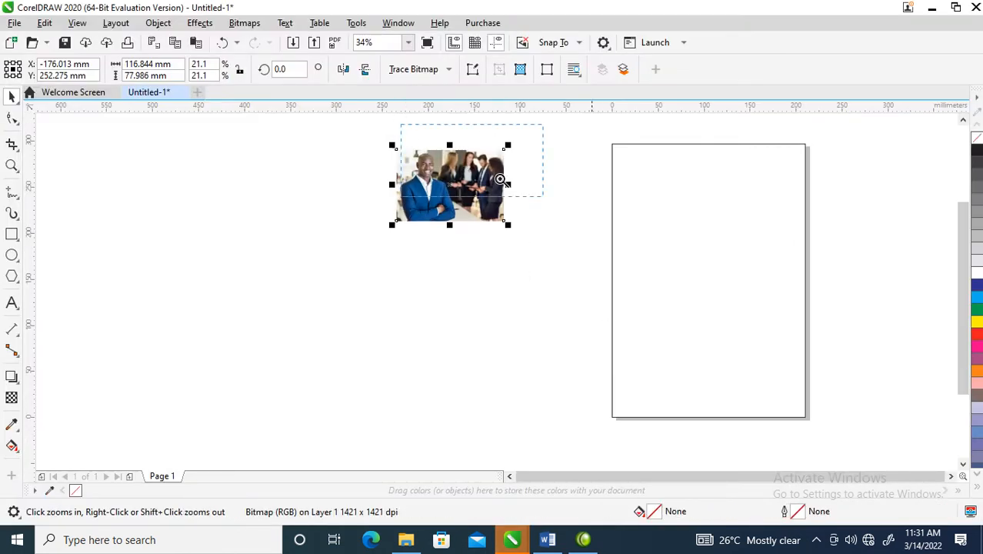
{"action": "left_click", "coordinate": [856, 336]}
{"action": "key", "text": "F6"}
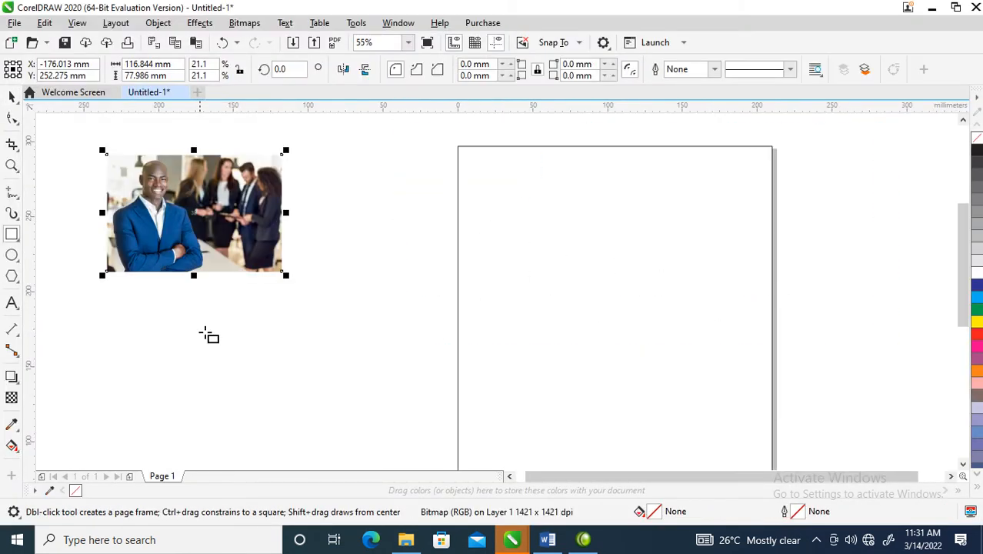
{"action": "left_click", "coordinate": [12, 303]}
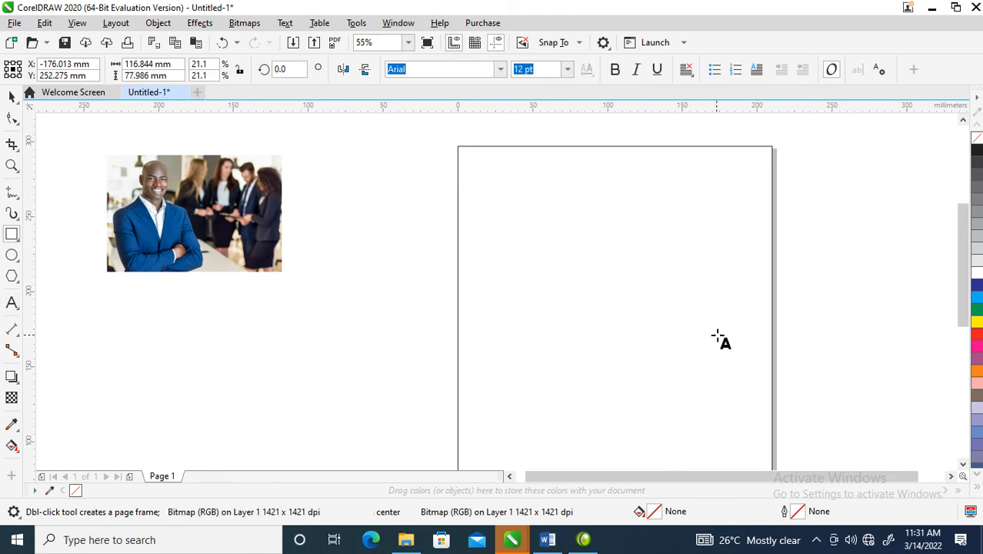
{"action": "left_click_drag", "start_coordinate": [505, 240], "coordinate": [745, 347]}
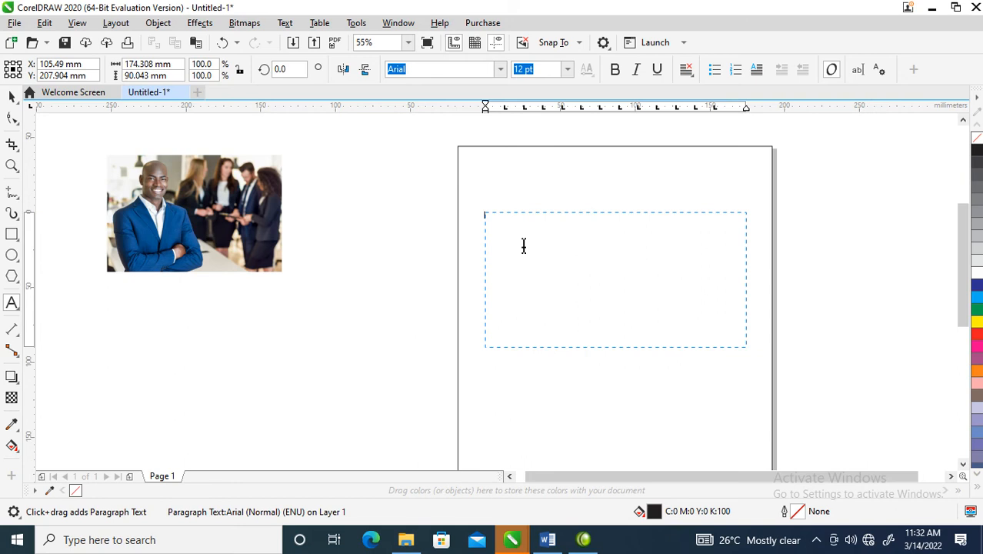
{"action": "key", "text": "ctrl+v"}
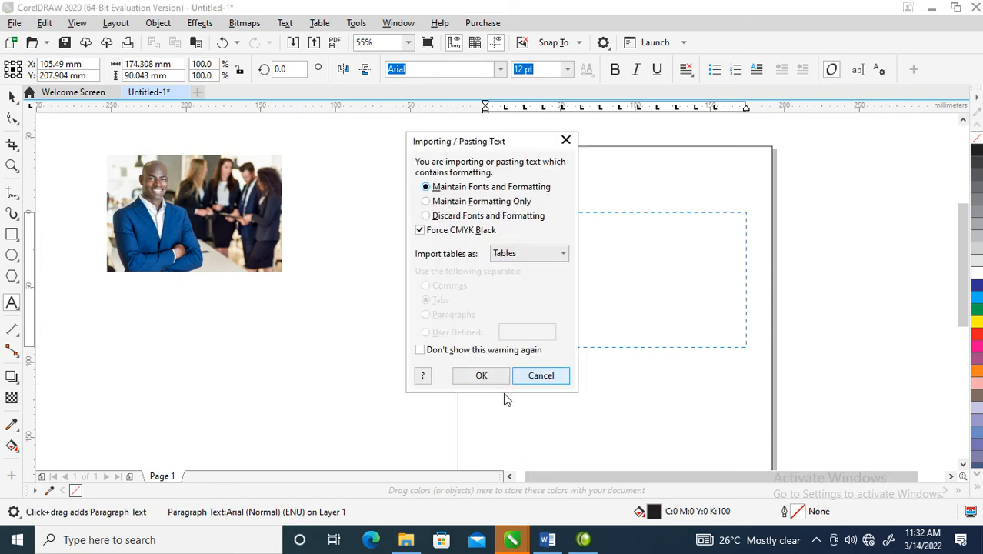
{"action": "left_click", "coordinate": [486, 379]}
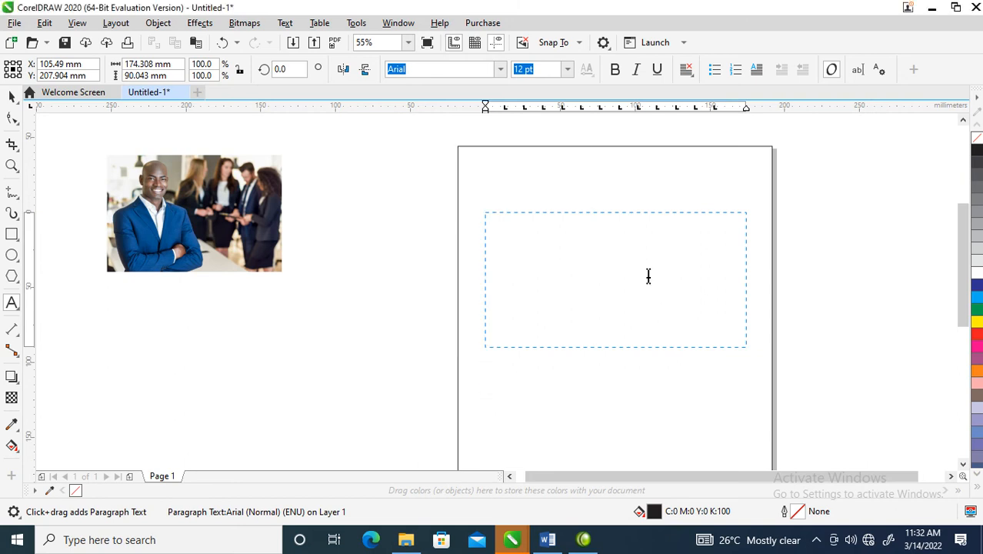
- Move the paragraph text frame straight down the page by about 60 mm
{"action": "key", "text": "Escape"}
{"action": "key", "text": "space"}
{"action": "left_click_drag", "start_coordinate": [607, 262], "coordinate": [607, 352]}
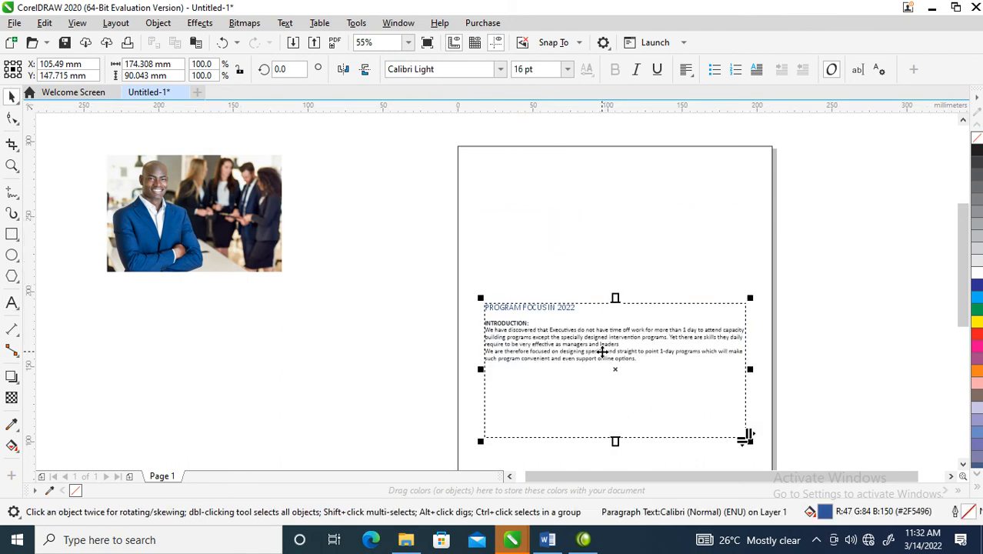
- Cut the PROGRAM FOCUS IN 2022 heading out of the paragraph frame and paste it as separate artistic text beside the page
{"action": "key", "text": "Escape"}
{"action": "double_click", "coordinate": [586, 316]}
{"action": "left_click_drag", "start_coordinate": [574, 307], "coordinate": [487, 307]}
{"action": "key", "text": "ctrl+c"}
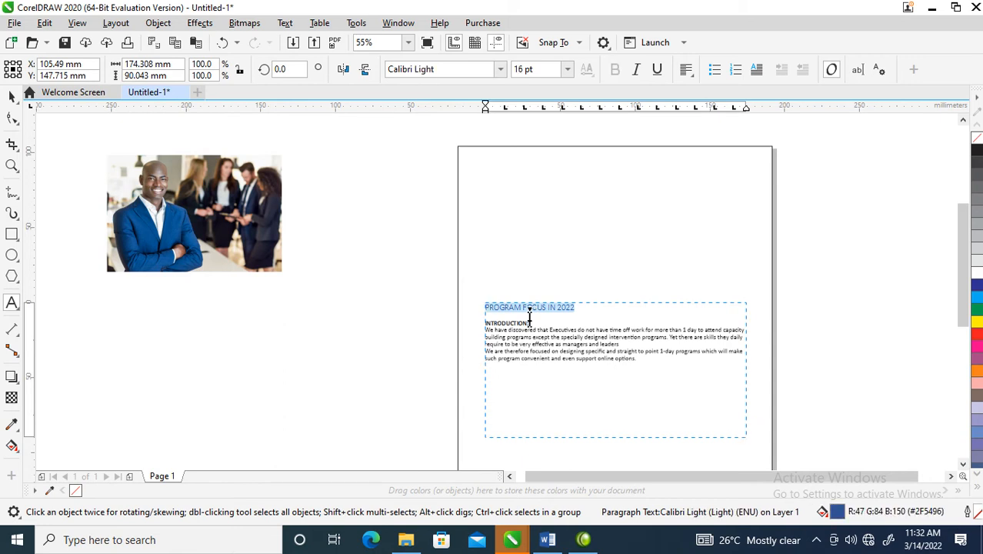
{"action": "key", "text": "Delete"}
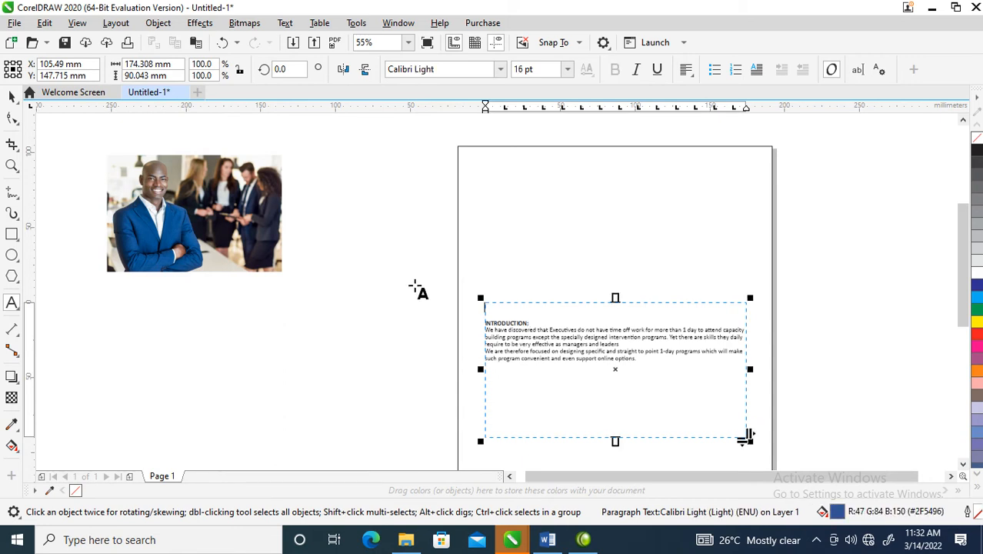
{"action": "left_click", "coordinate": [388, 228]}
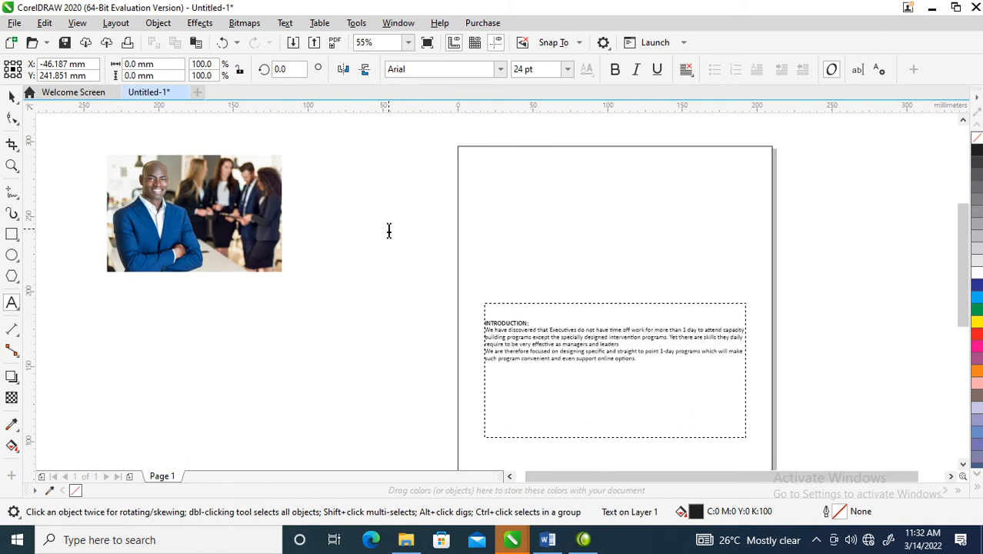
{"action": "key", "text": "ctrl+v"}
- Place the photo at the page's upper left edge, scaled down to about 101 × 67 mm, and shift the heading farther from the page
{"action": "left_click_drag", "start_coordinate": [218, 230], "coordinate": [669, 214]}
{"action": "left_click_drag", "start_coordinate": [389, 226], "coordinate": [229, 212]}
{"action": "mouse_move", "coordinate": [721, 241]}
{"action": "left_mouse_down"}
{"action": "mouse_move", "coordinate": [616, 233]}
{"action": "mouse_move", "coordinate": [619, 248]}
{"action": "left_mouse_up"}
{"action": "left_click_drag", "start_coordinate": [642, 166], "coordinate": [613, 181]}
{"action": "left_click_drag", "start_coordinate": [564, 229], "coordinate": [564, 213]}
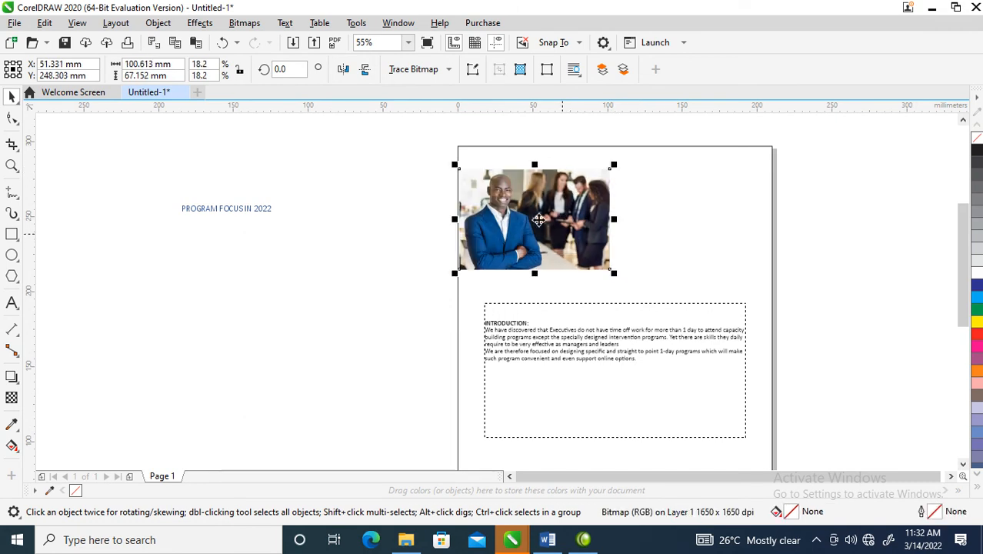
- Draw a rectangle about 102 × 68 mm between the photo and the page's right edge
{"action": "left_click", "coordinate": [12, 236]}
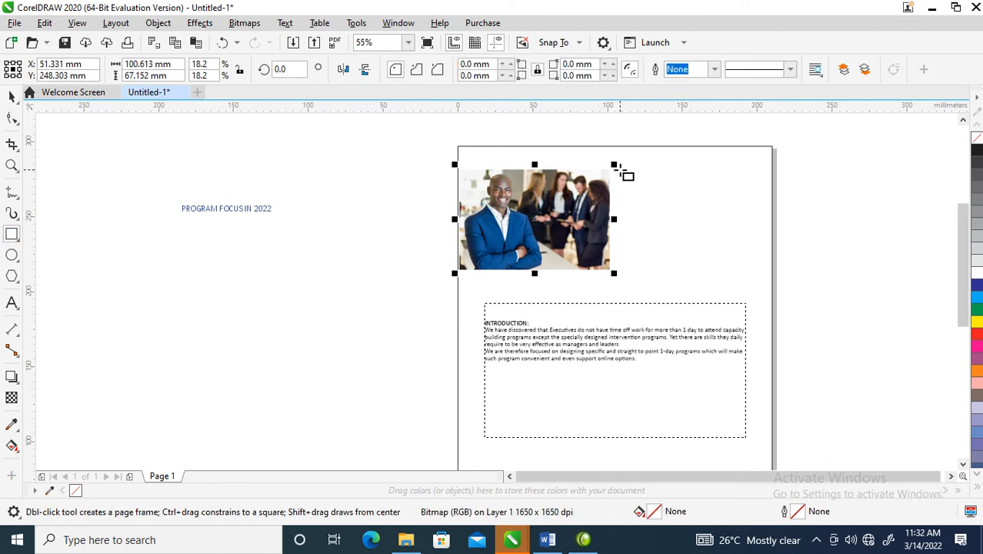
{"action": "left_click_drag", "start_coordinate": [620, 170], "coordinate": [772, 270]}
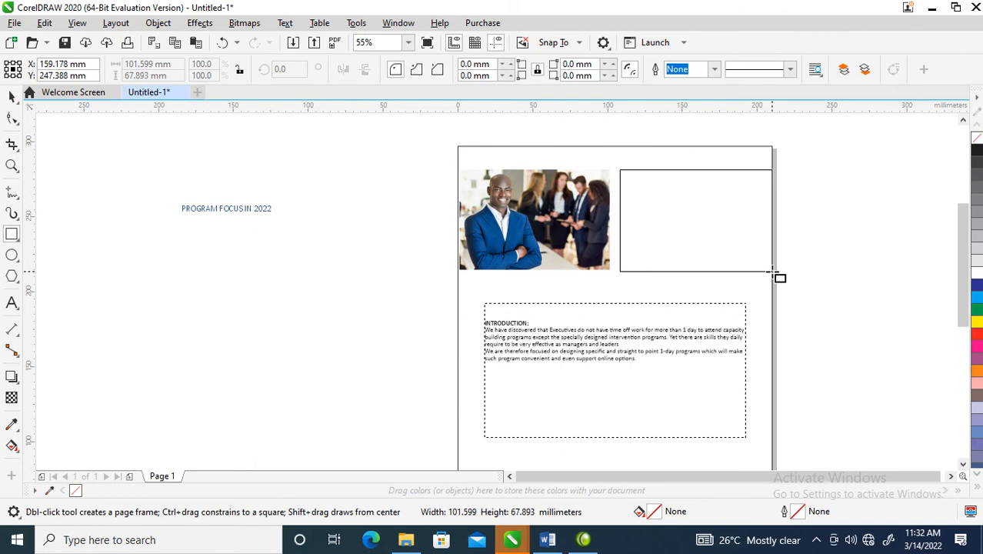
{"action": "left_click_drag", "start_coordinate": [772, 271], "coordinate": [772, 271]}
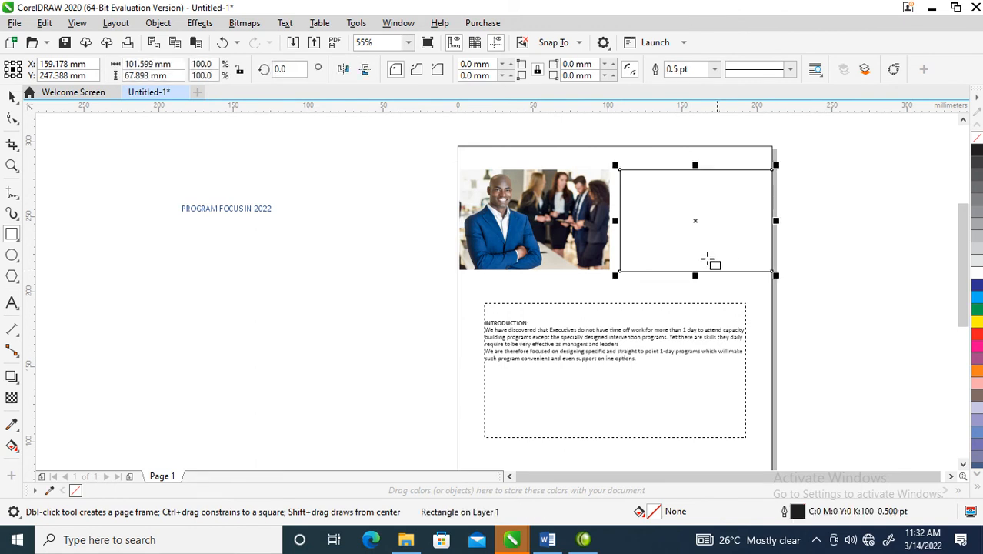
- Fill the rectangle with a dark navy sampled from the man's suit in the photo
{"action": "key", "text": "z"}
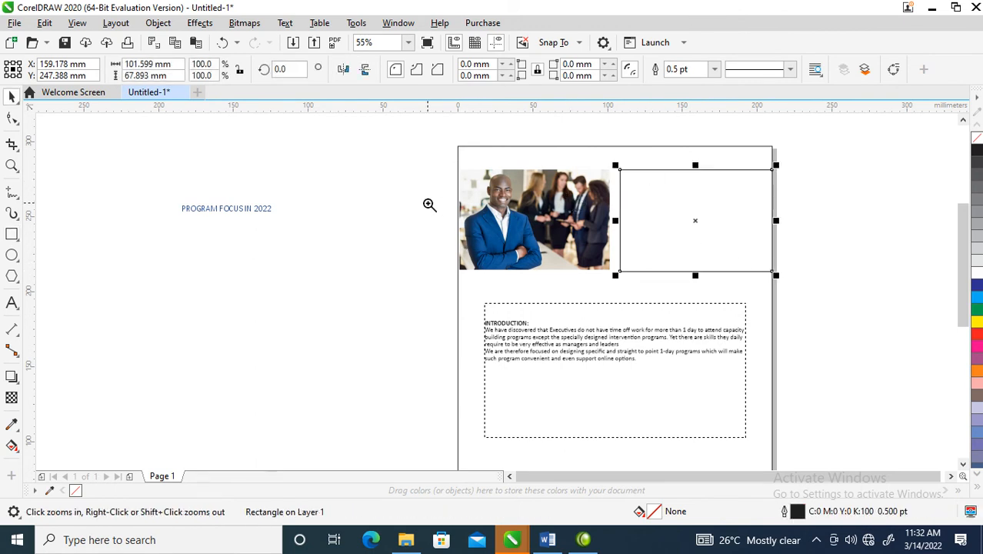
{"action": "left_click_drag", "start_coordinate": [410, 124], "coordinate": [838, 321]}
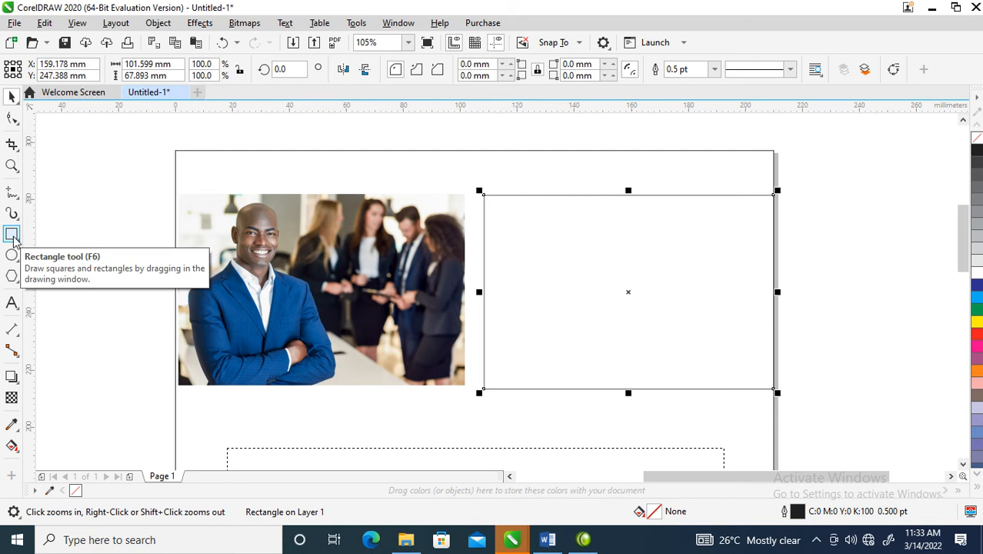
{"action": "left_click", "coordinate": [13, 425]}
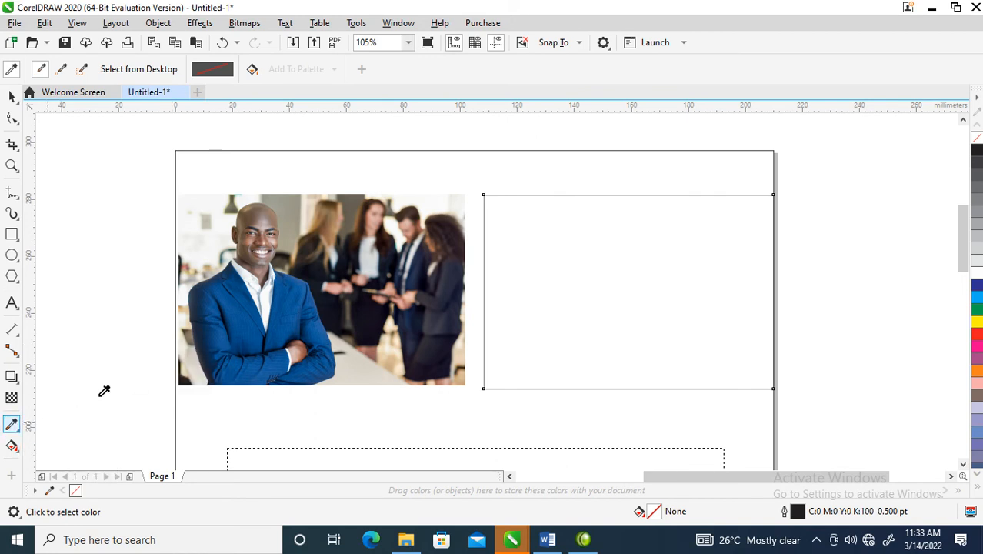
{"action": "left_click", "coordinate": [230, 311]}
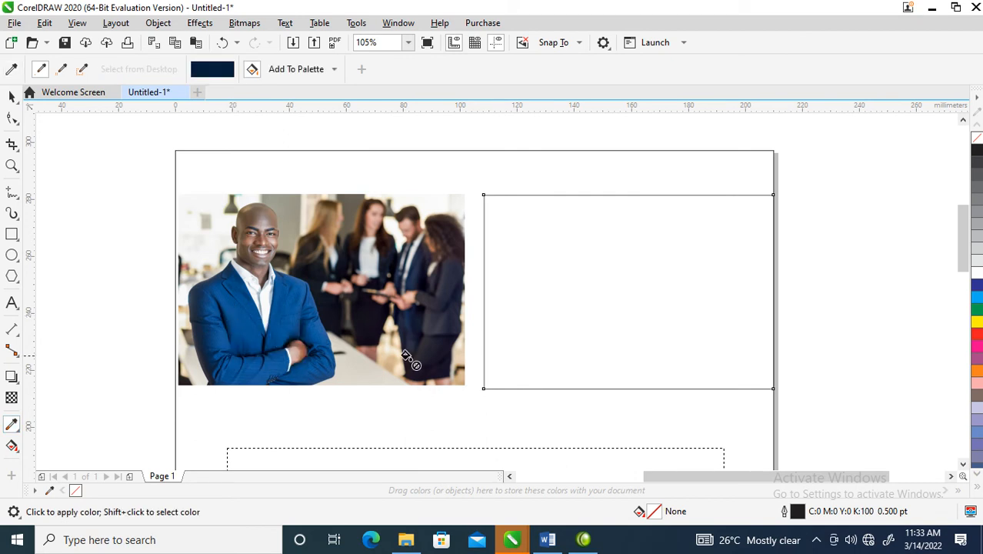
{"action": "left_click", "coordinate": [567, 233]}
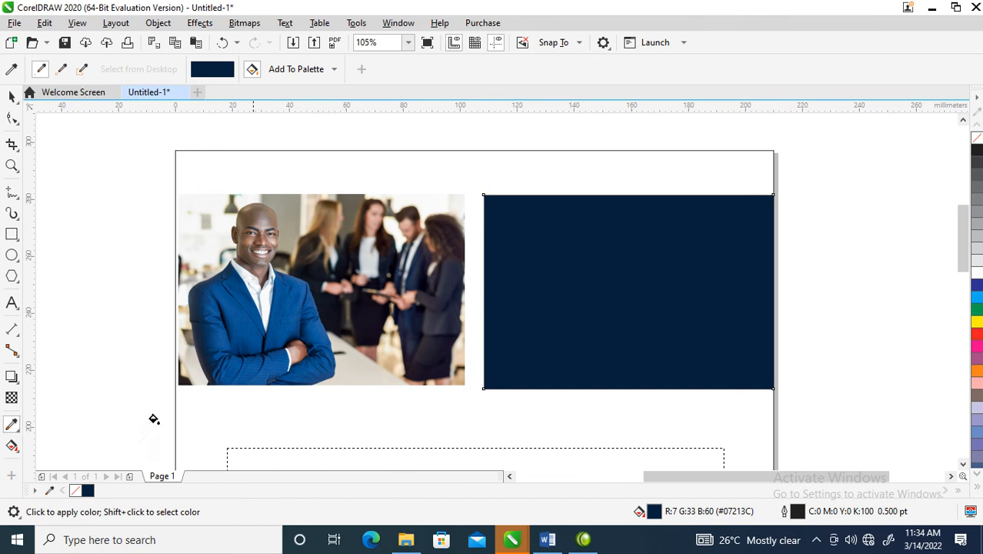
{"action": "left_click", "coordinate": [12, 96]}
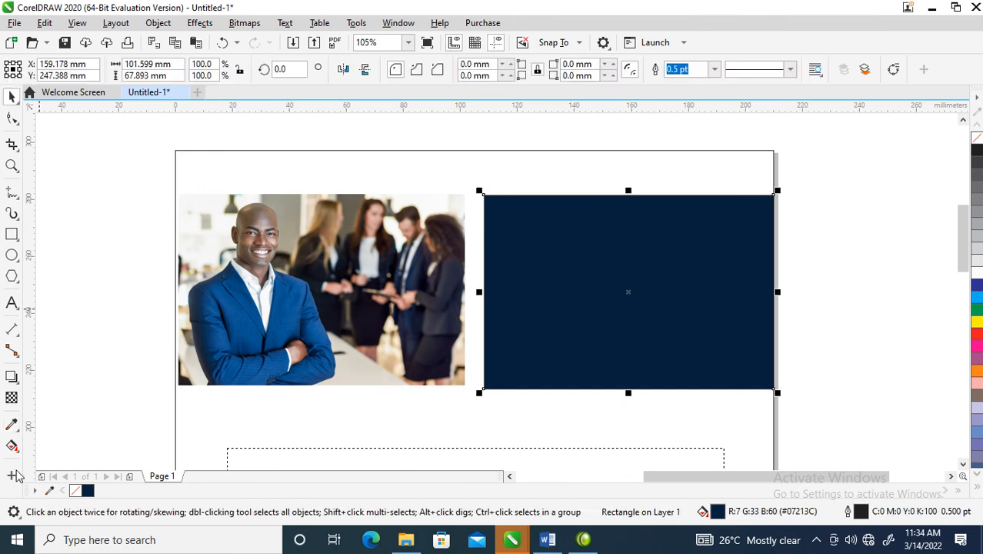
- Fill the rectangle with a brighter blue (#02528F) sampled from the man's suit in the photo
{"action": "left_click", "coordinate": [12, 424]}
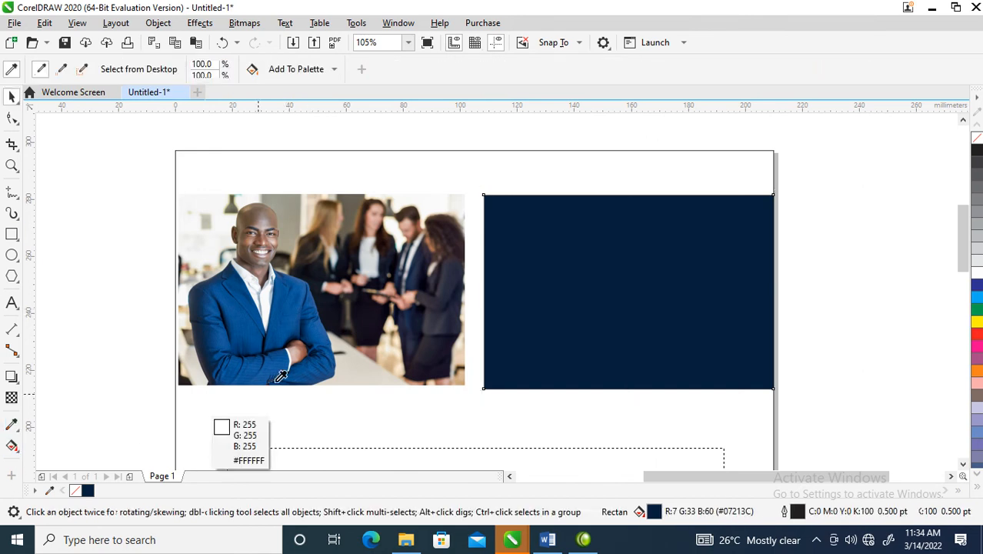
{"action": "left_click", "coordinate": [229, 289]}
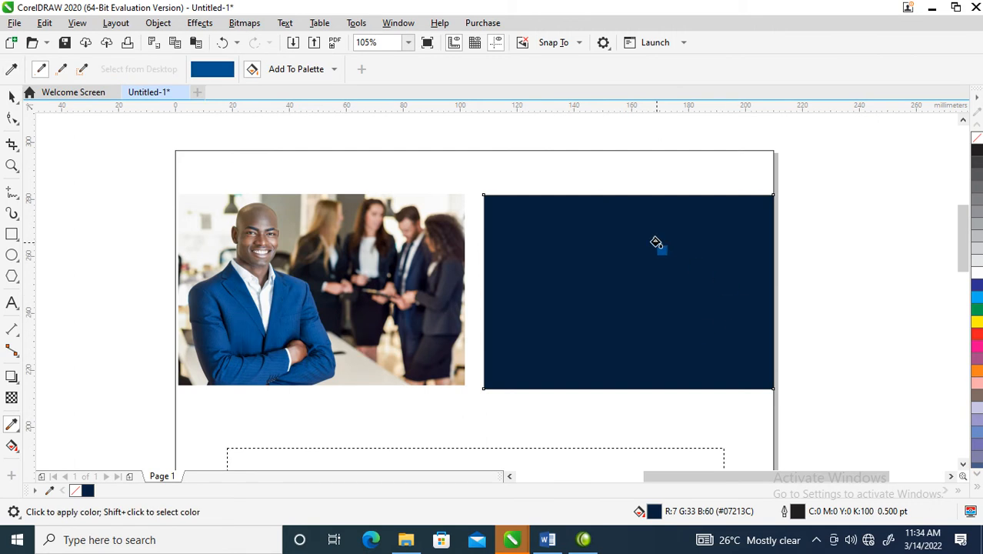
{"action": "left_click", "coordinate": [656, 243]}
{"action": "key", "text": "space"}
- Widen the blue rectangle toward the photo to about 106 mm and remove its outline
{"action": "left_click_drag", "start_coordinate": [479, 290], "coordinate": [467, 290]}
{"action": "scroll", "coordinate": [772, 140], "scroll_direction": "down", "scroll_amount": 2}
{"action": "right_click", "coordinate": [977, 137]}
- Move the blue rectangle over to the page's left side and align the photo with the page's right edge
{"action": "key", "text": "z"}
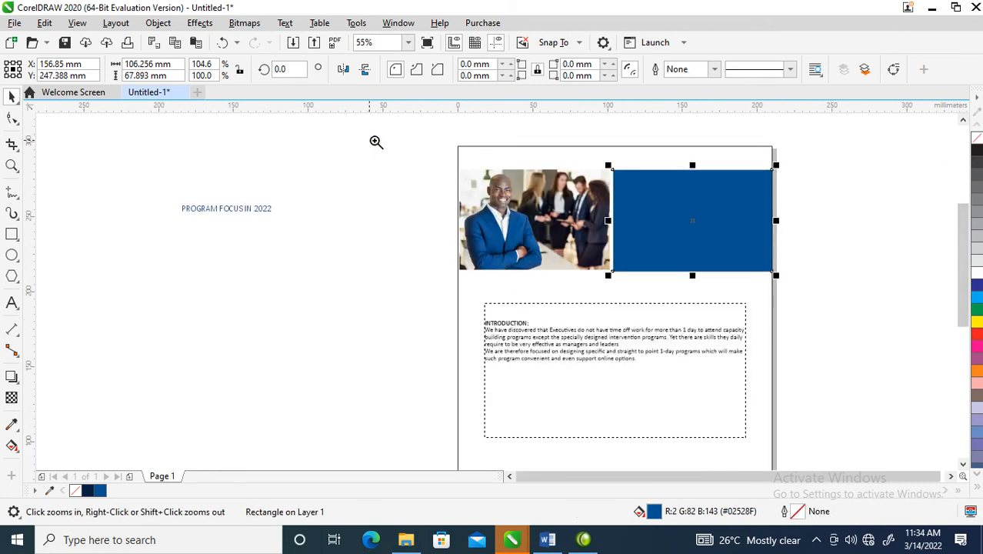
{"action": "left_click_drag", "start_coordinate": [91, 163], "coordinate": [868, 369]}
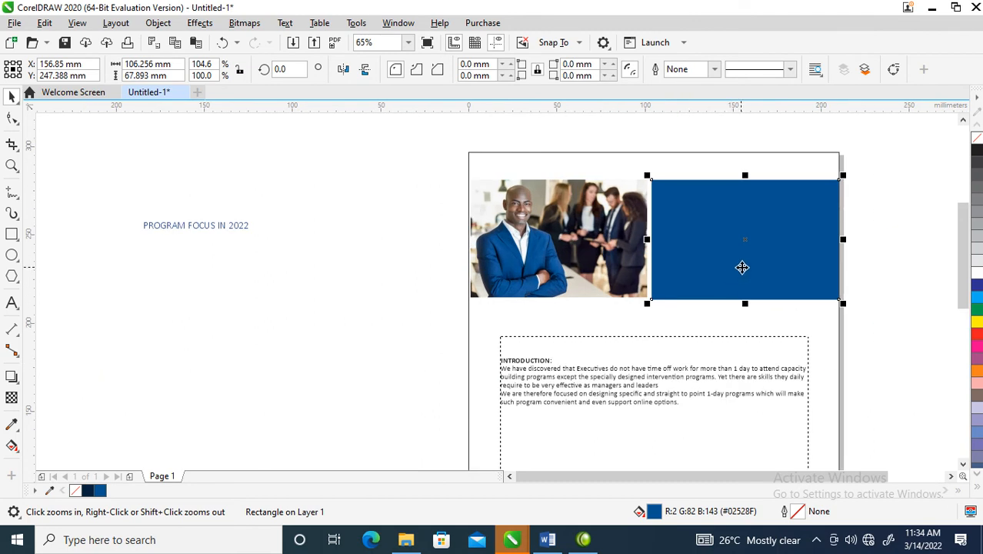
{"action": "left_click_drag", "start_coordinate": [779, 259], "coordinate": [569, 267]}
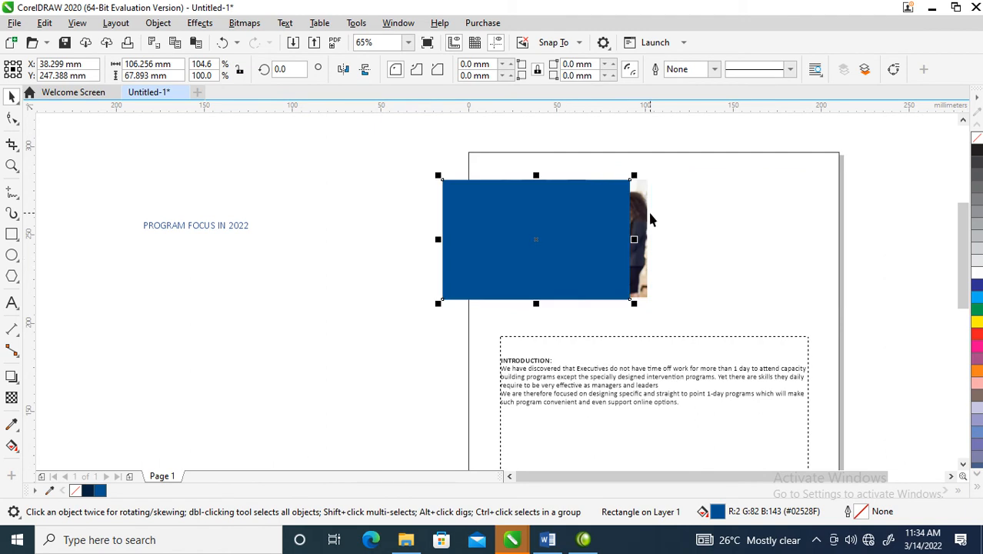
{"action": "left_click_drag", "start_coordinate": [645, 230], "coordinate": [831, 234]}
{"action": "left_click", "coordinate": [761, 157], "text": "shift"}
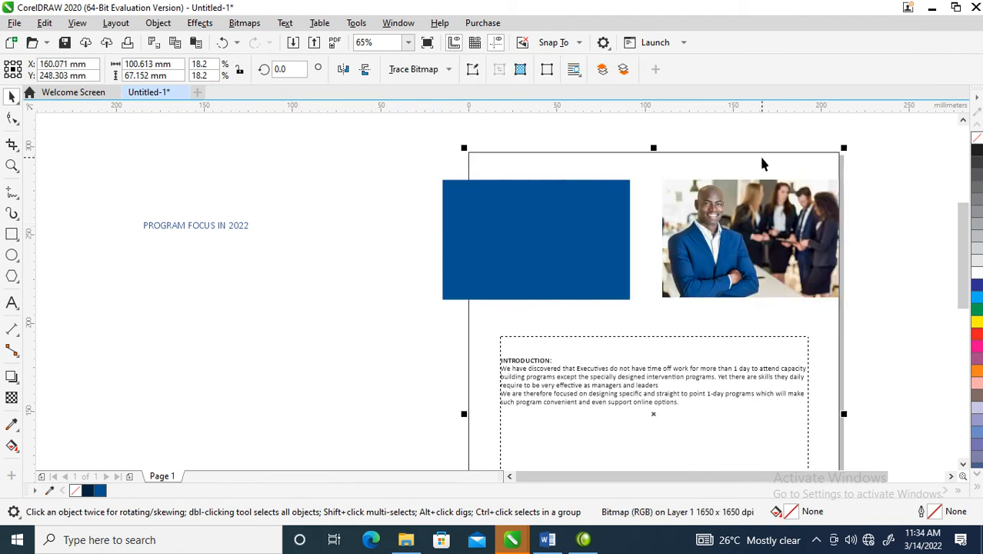
- Align the blue rectangle with the left edge of the page border
{"action": "left_click", "coordinate": [532, 287]}
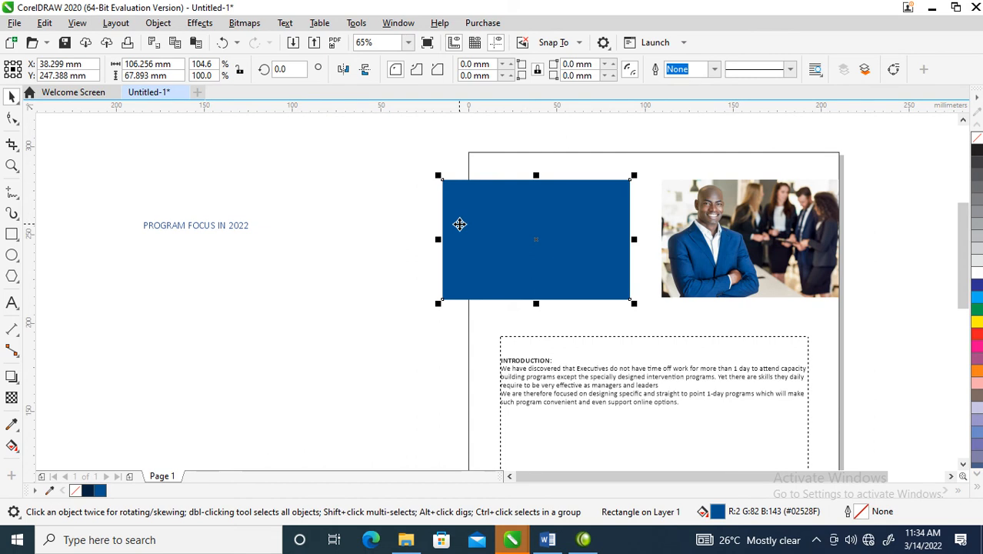
{"action": "left_click", "coordinate": [503, 154], "text": "shift"}
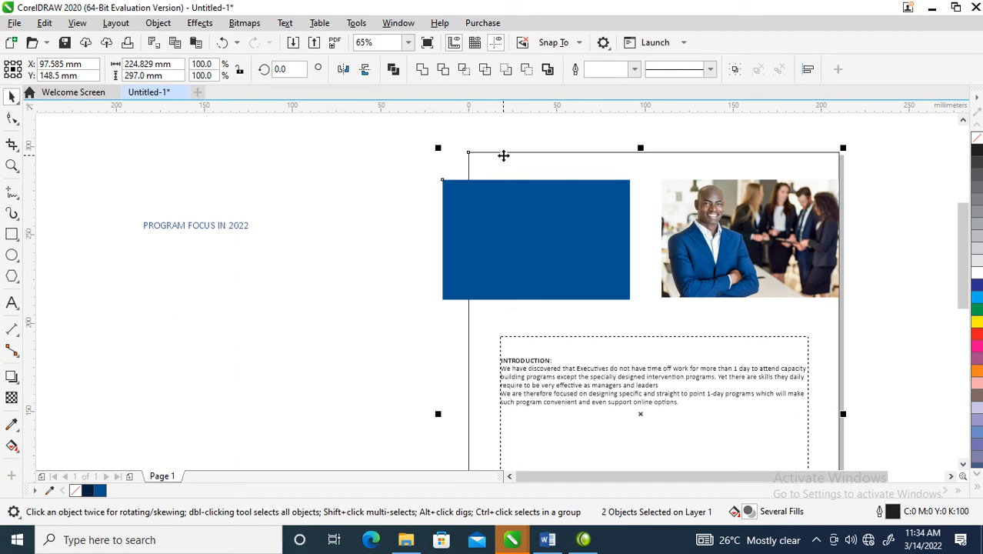
{"action": "key", "text": "l"}
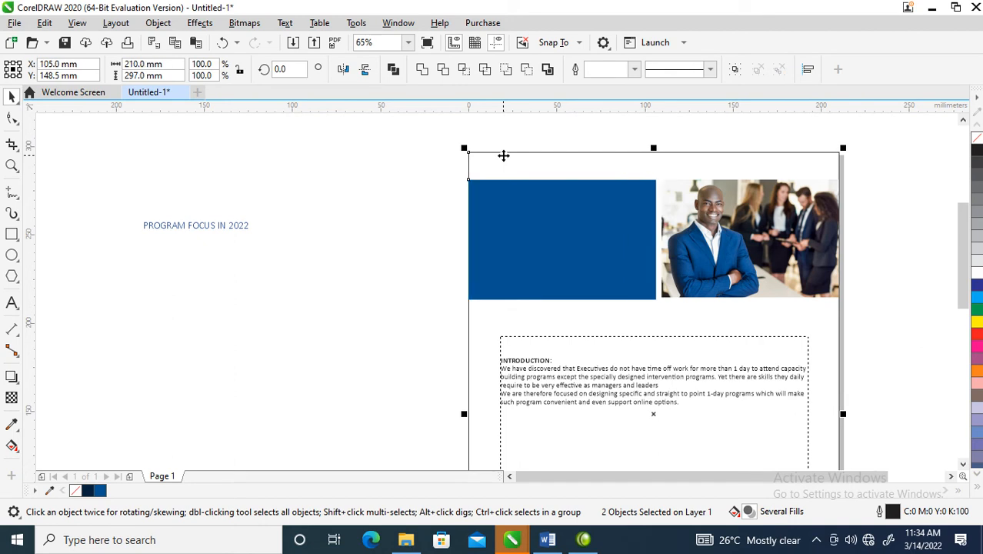
- Move the PROGRAM FOCUS IN 2022 heading closer to the page and set its font to FuturaTEE
{"action": "left_click_drag", "start_coordinate": [244, 224], "coordinate": [439, 231]}
{"action": "left_click", "coordinate": [501, 69]}
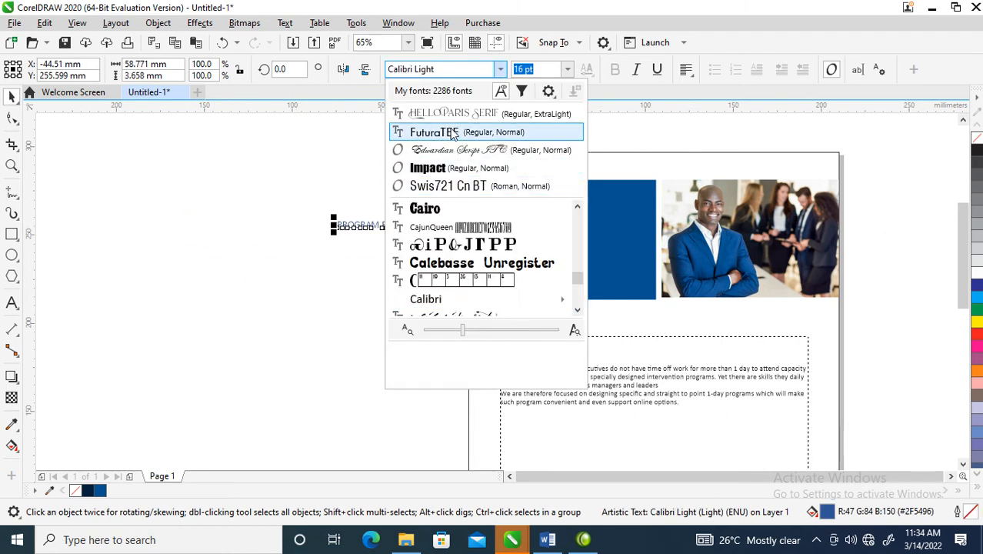
{"action": "left_click", "coordinate": [452, 132]}
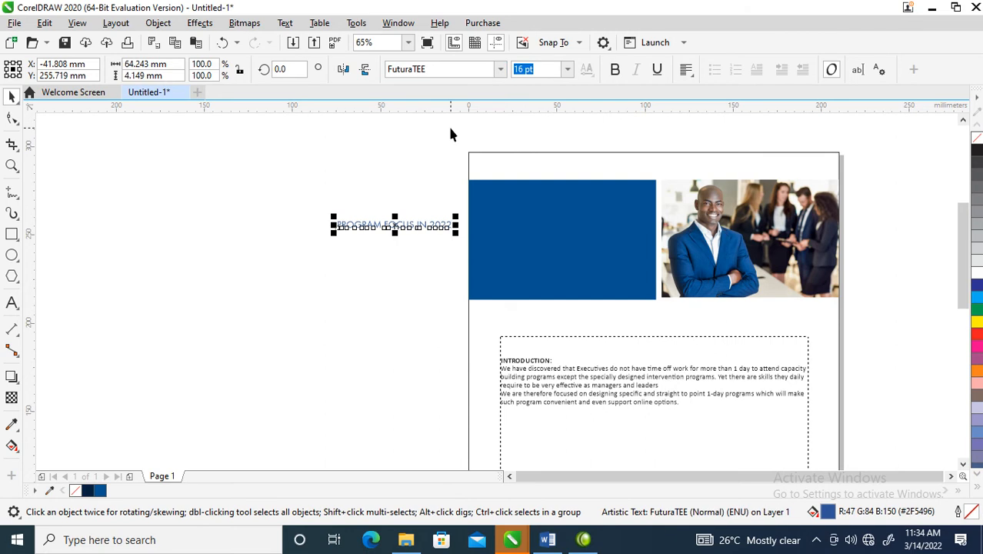
{"action": "left_click", "coordinate": [501, 70]}
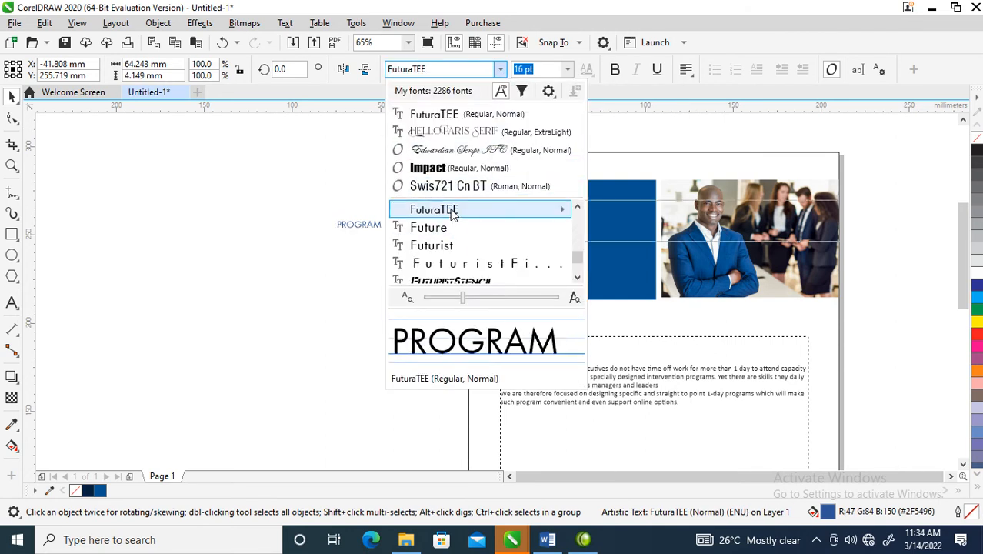
{"action": "left_click", "coordinate": [423, 210]}
- Place the heading near the middle of the blue rectangle and colour it white
{"action": "left_click_drag", "start_coordinate": [450, 227], "coordinate": [589, 219]}
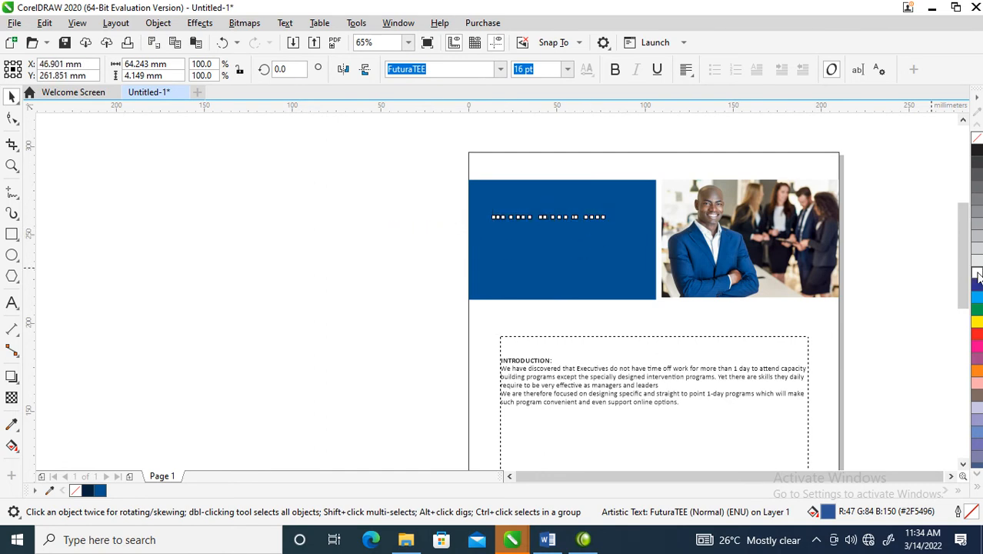
{"action": "key", "text": "z"}
{"action": "left_click_drag", "start_coordinate": [394, 171], "coordinate": [790, 352]}
{"action": "key", "text": "space"}
{"action": "left_click_drag", "start_coordinate": [423, 202], "coordinate": [433, 267]}
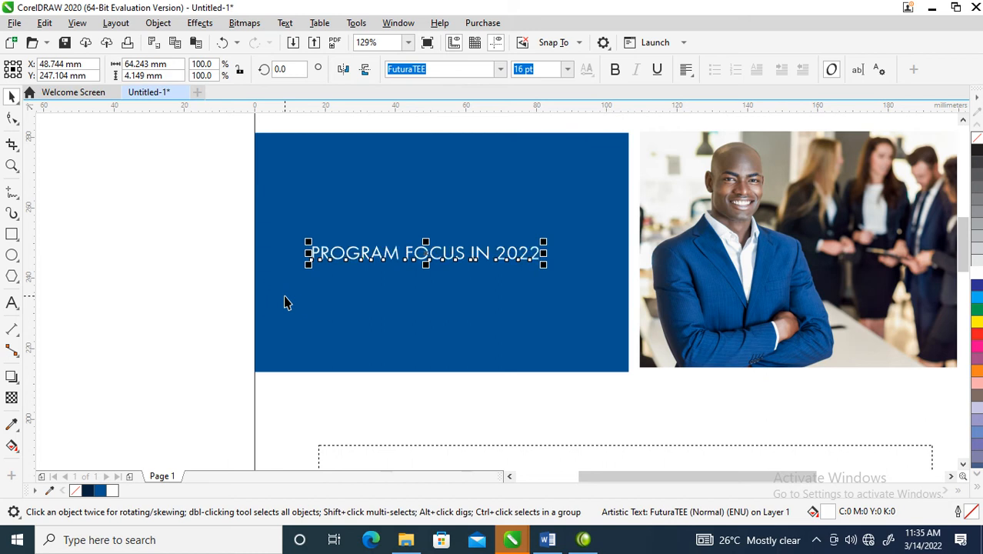
- Break the heading into three lines reading PROGRAM, FOCUS and IN 2022
{"action": "left_click", "coordinate": [410, 256]}
{"action": "left_click", "coordinate": [410, 256]}
{"action": "key", "text": "Return"}
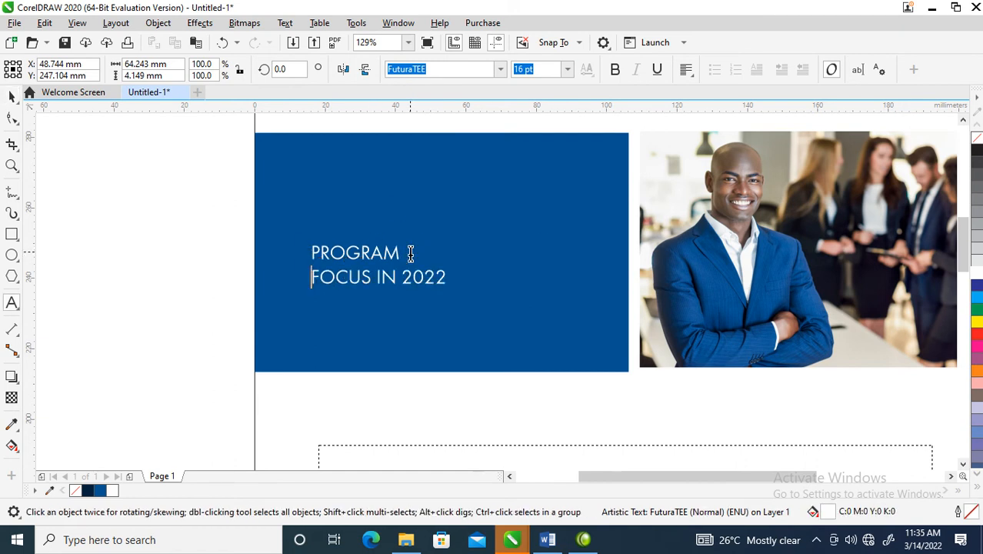
{"action": "left_click", "coordinate": [379, 280]}
{"action": "key", "text": "Return"}
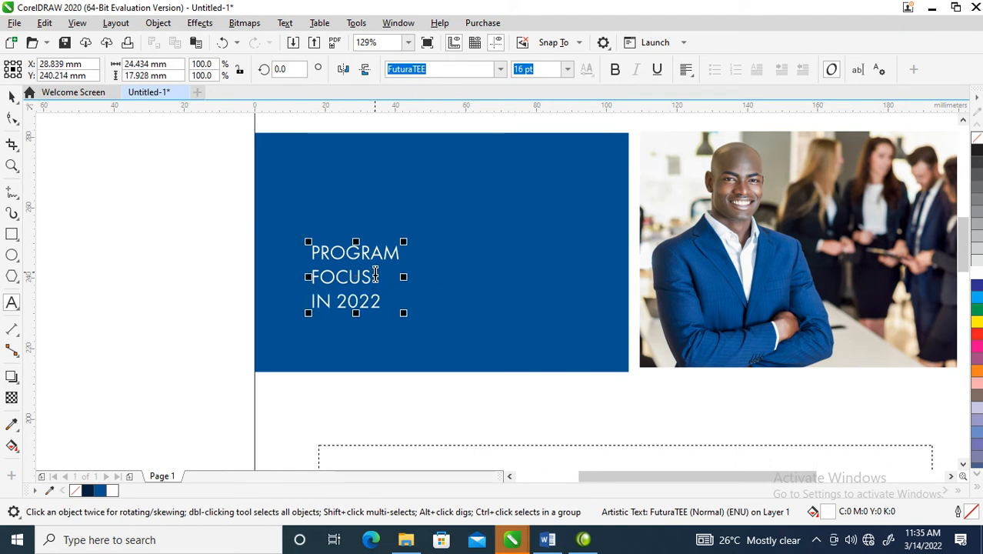
- Make the words PROGRAM FOCUS bold in the heading
{"action": "left_click_drag", "start_coordinate": [378, 275], "coordinate": [265, 243]}
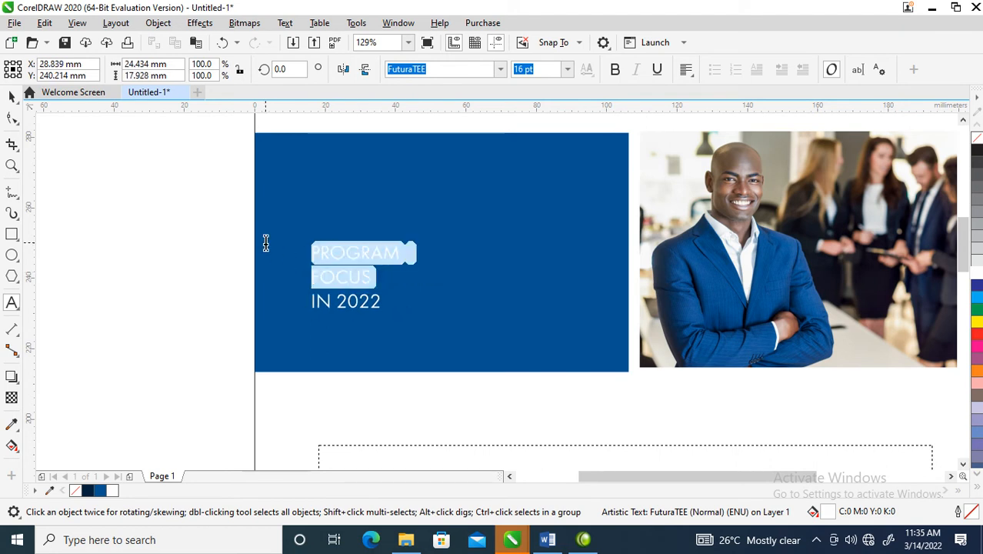
{"action": "left_click", "coordinate": [615, 69]}
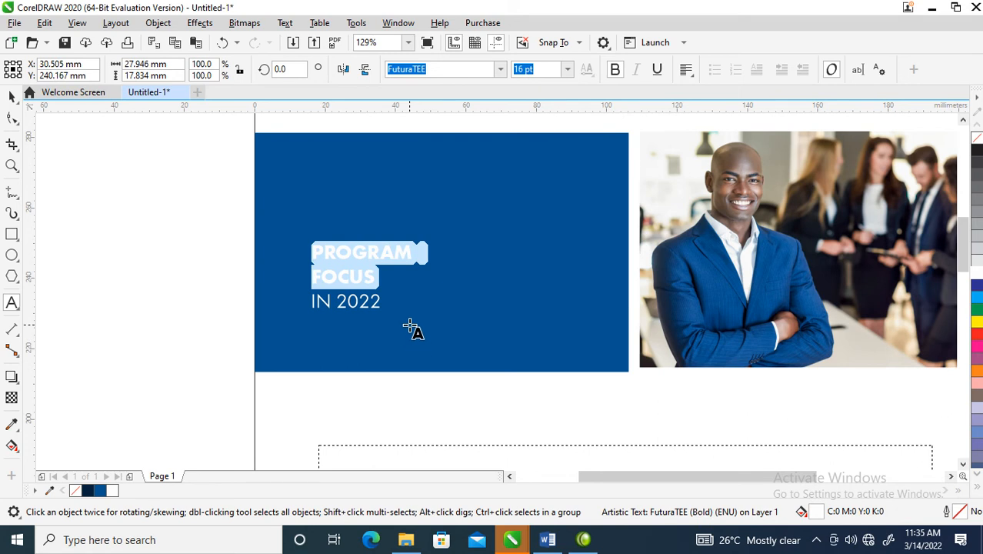
{"action": "key", "text": "ctrl+space"}
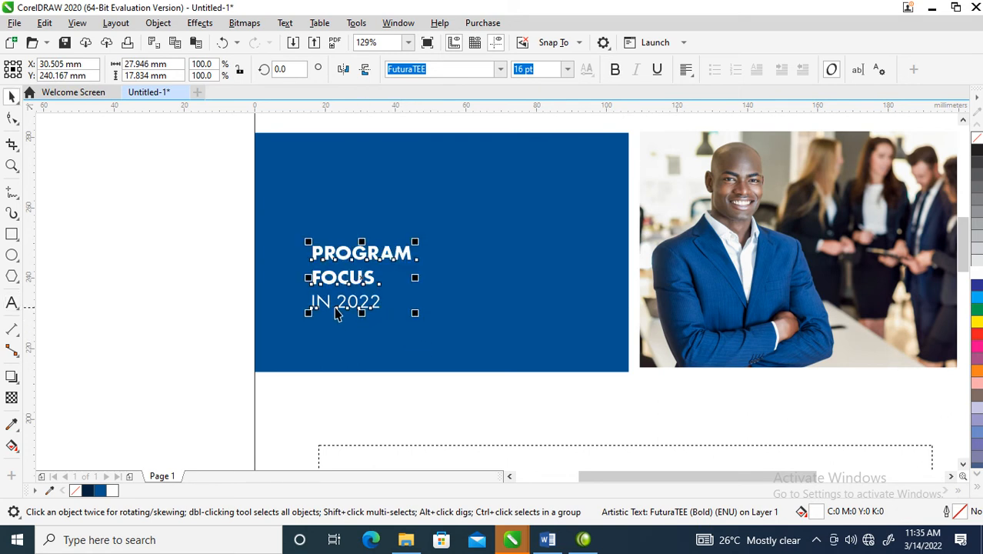
- Tighten the line spacing of the three-line heading with the Shape tool
{"action": "left_click", "coordinate": [12, 118]}
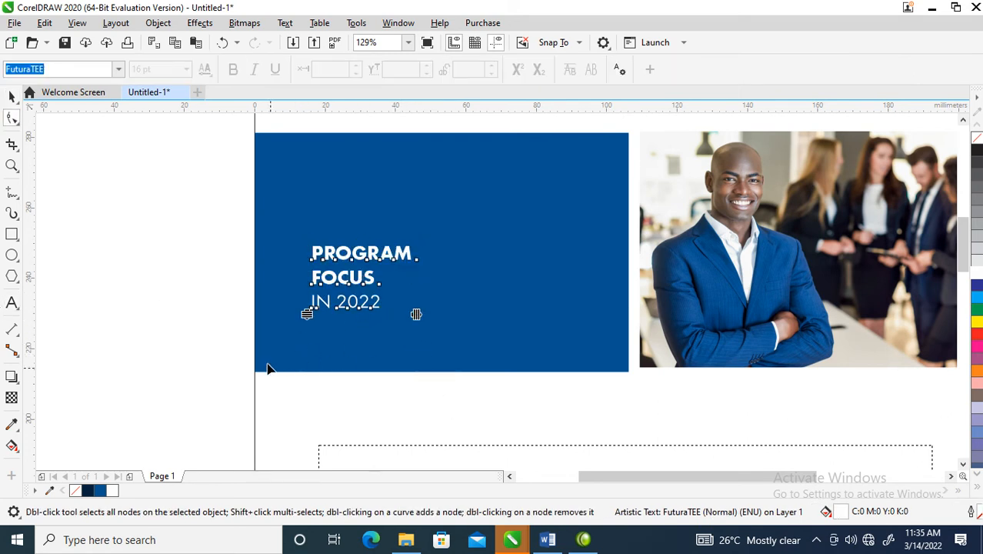
{"action": "left_click_drag", "start_coordinate": [309, 314], "coordinate": [309, 296]}
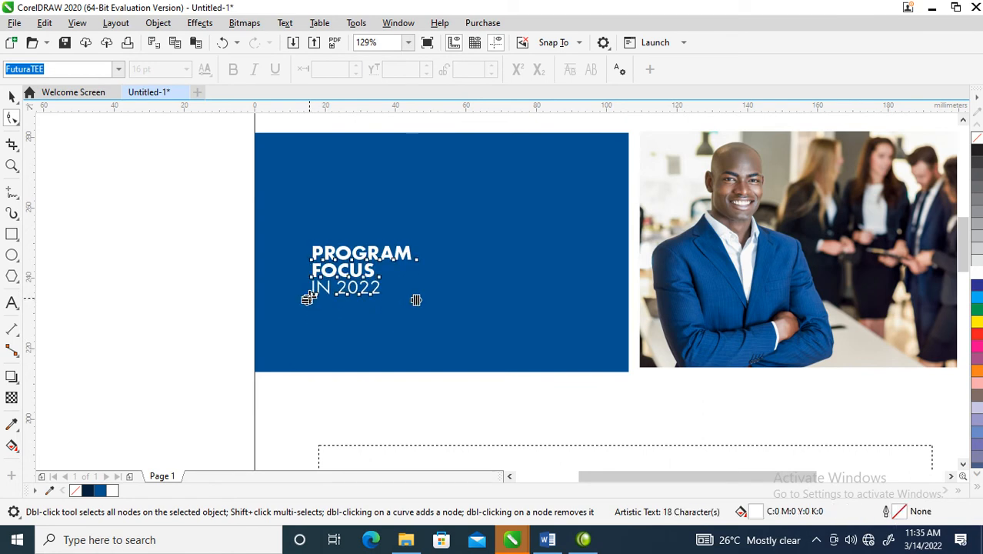
{"action": "key", "text": "space"}
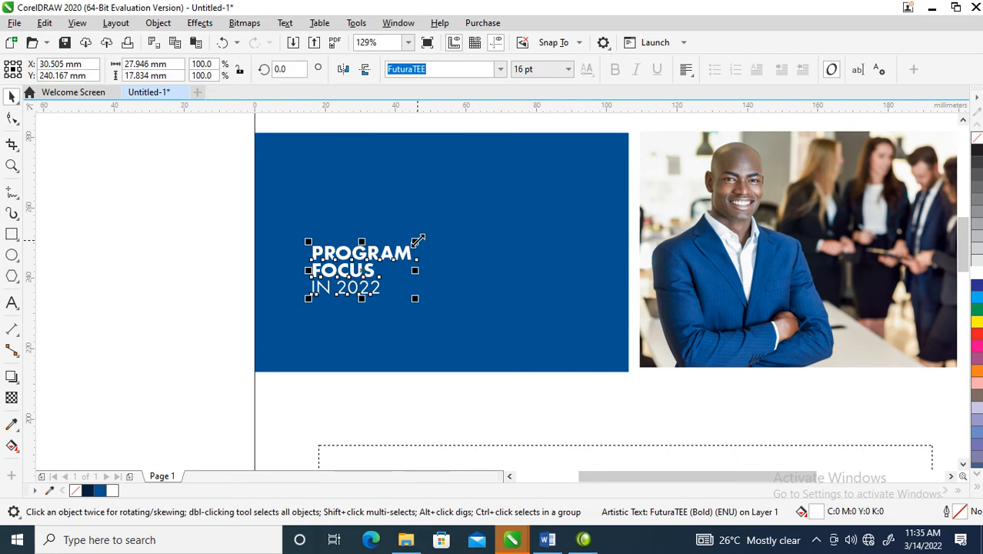
- Enlarge the three-line heading to about 39.5 pt and loosen its line spacing until the lines no longer overlap
{"action": "left_click_drag", "start_coordinate": [420, 238], "coordinate": [562, 171]}
{"action": "key", "text": "Escape"}
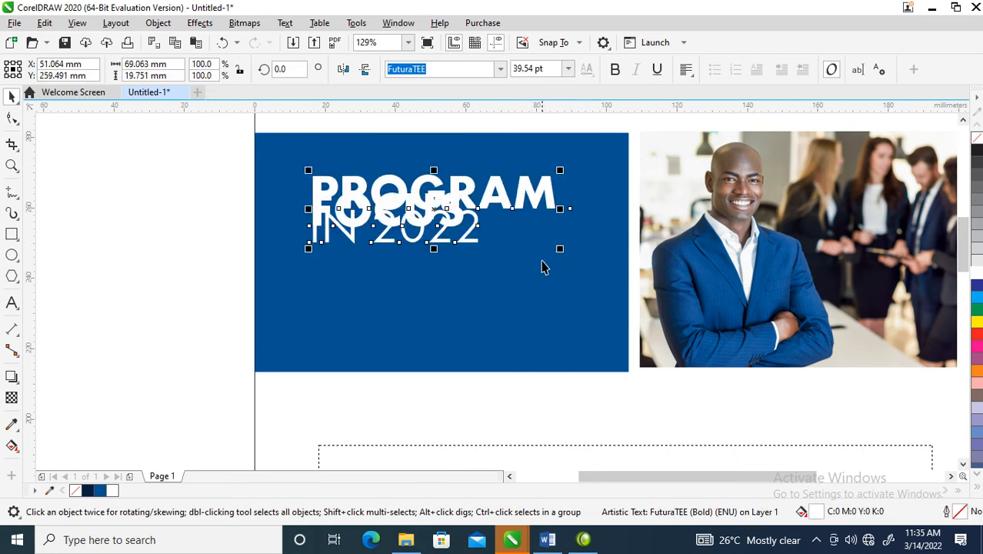
{"action": "left_click", "coordinate": [12, 118]}
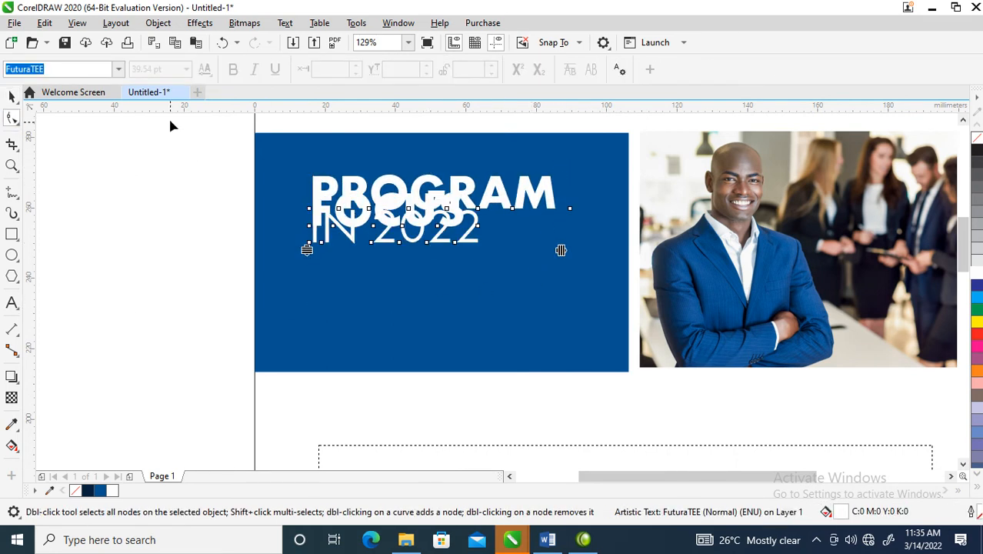
{"action": "left_click_drag", "start_coordinate": [308, 249], "coordinate": [307, 278]}
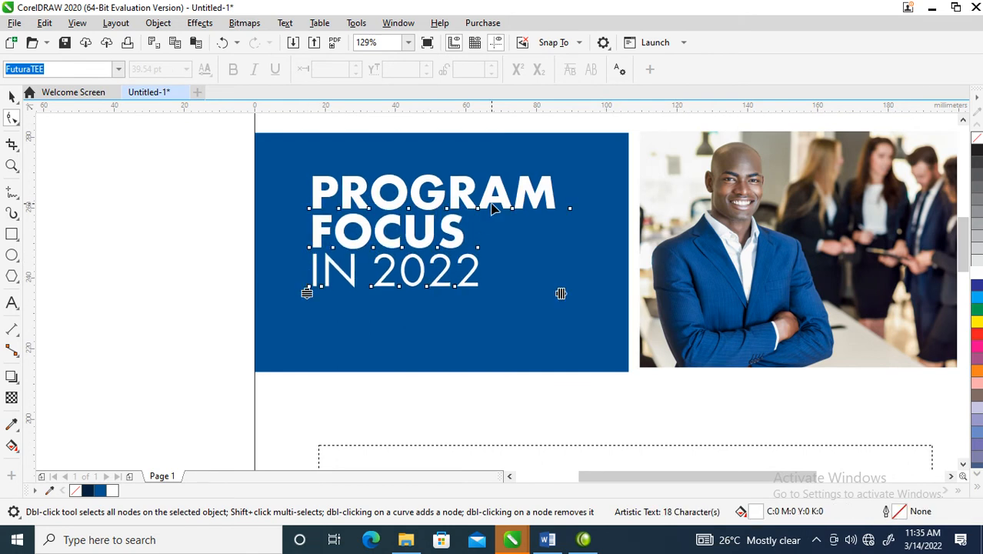
- Move the enlarged heading down into the lower part of the blue header rectangle
{"action": "key", "text": "space"}
{"action": "left_click_drag", "start_coordinate": [502, 217], "coordinate": [501, 257]}
{"action": "scroll", "coordinate": [487, 247], "scroll_direction": "down", "scroll_amount": 2}
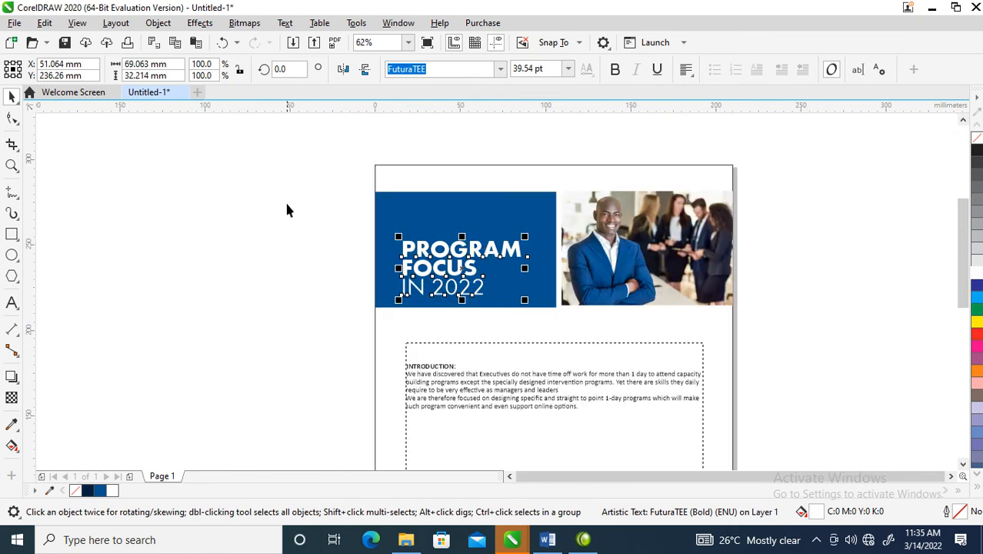
- Duplicate the page-size rectangle and lower the copy's top edge to below the photo, making it about 208 mm high
{"action": "key", "text": "z"}
{"action": "scroll", "coordinate": [615, 423], "scroll_direction": "down", "scroll_amount": 5}
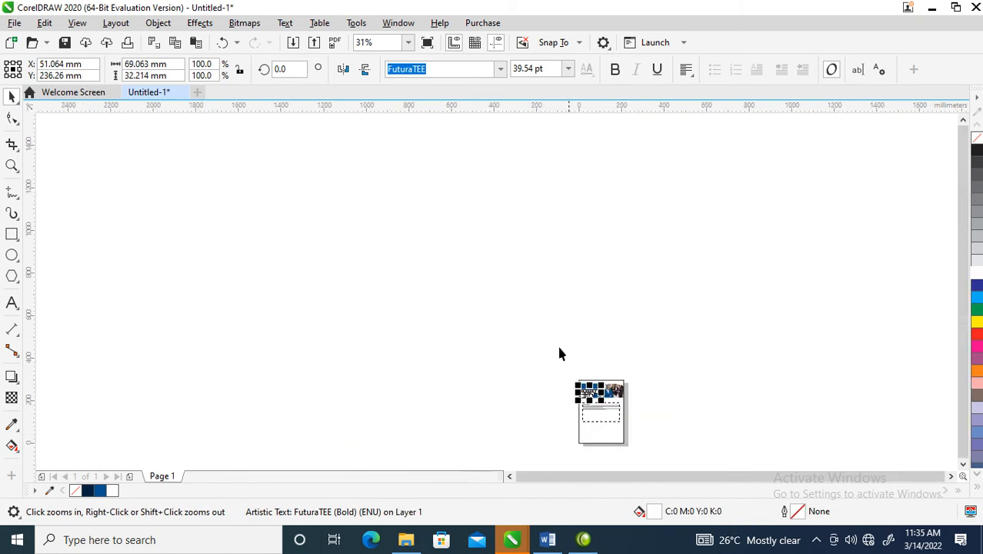
{"action": "left_click_drag", "start_coordinate": [528, 369], "coordinate": [653, 454]}
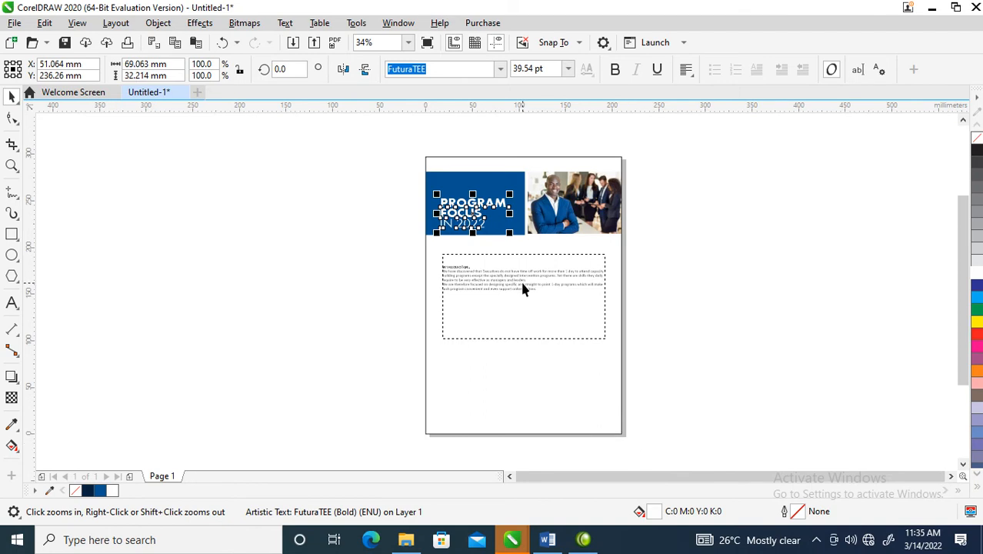
{"action": "left_click", "coordinate": [750, 307]}
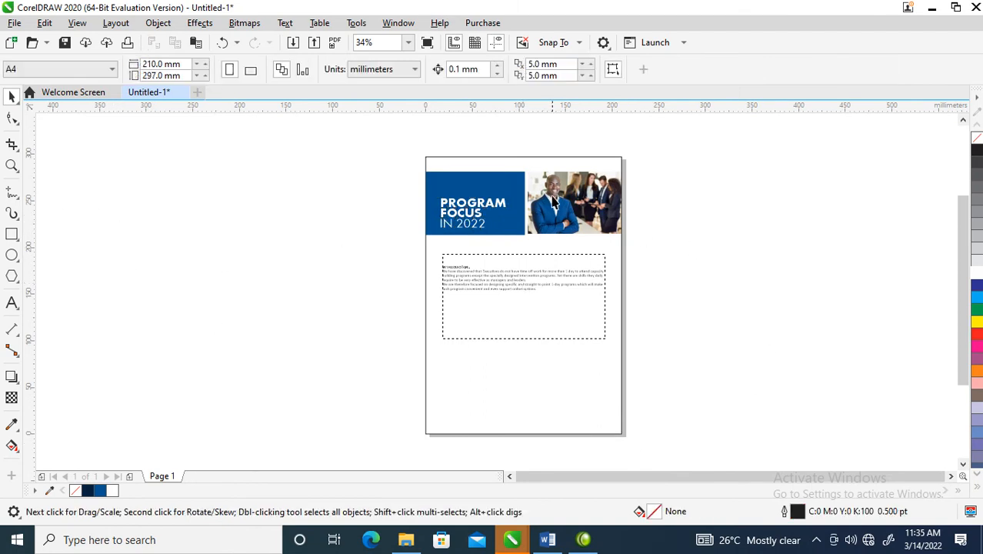
{"action": "left_click", "coordinate": [548, 161]}
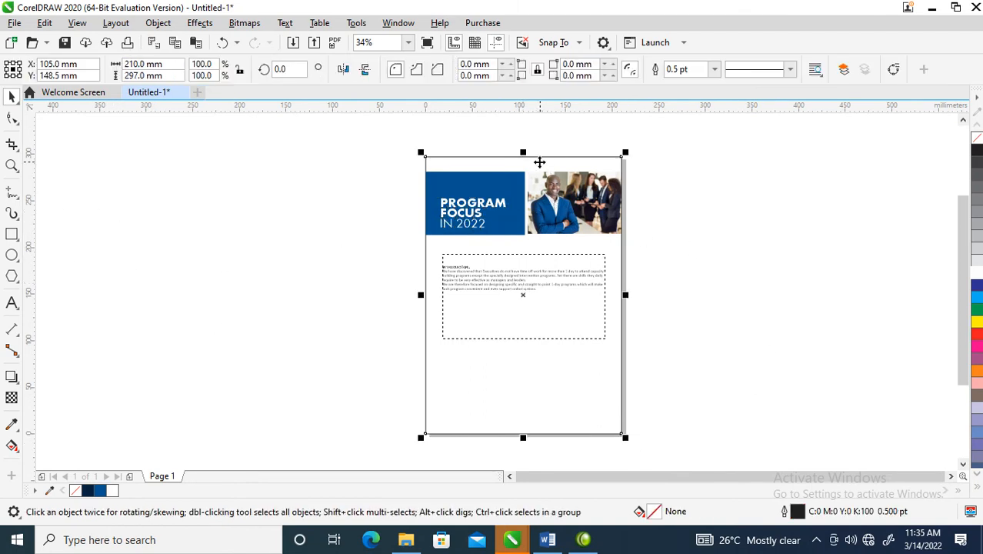
{"action": "left_click_drag", "start_coordinate": [524, 157], "coordinate": [531, 237]}
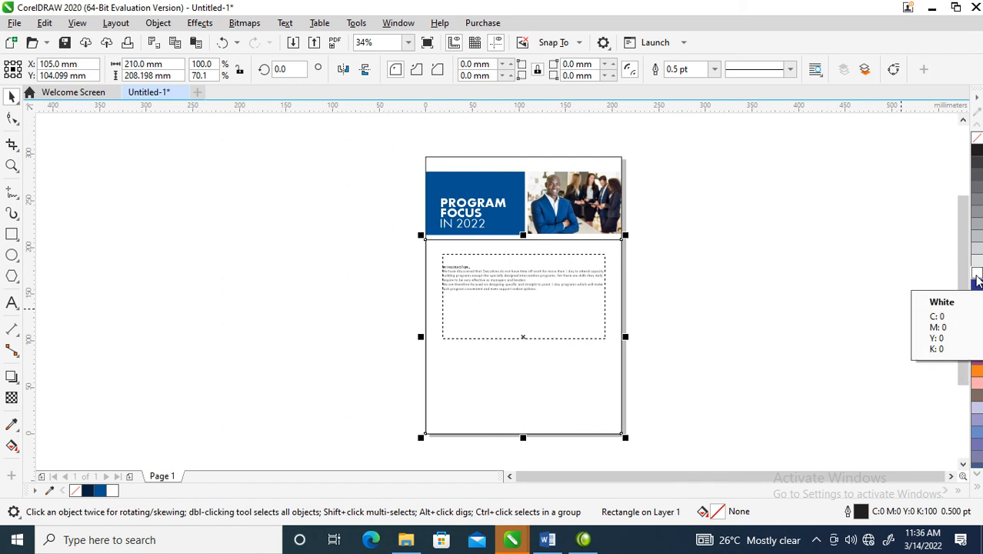
- Fill the shortened rectangle with a light cyan tint of C27 M0 Y0 K0 and send it behind the introduction text
{"action": "left_click", "coordinate": [978, 299]}
{"action": "left_click", "coordinate": [977, 298], "text": "ctrl"}
{"action": "left_click", "coordinate": [978, 299], "text": "ctrl"}
{"action": "left_click", "coordinate": [977, 298], "text": "ctrl"}
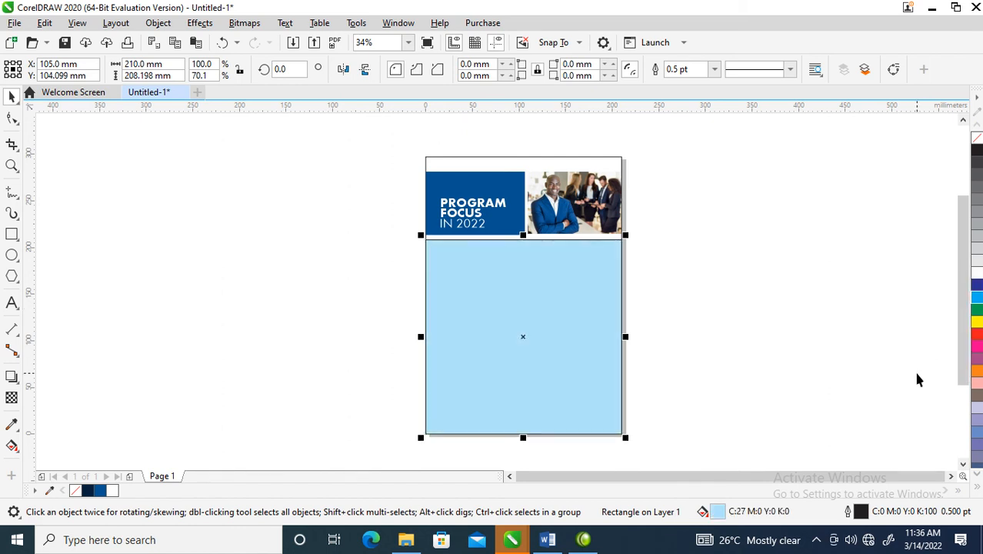
{"action": "key", "text": "shift+Page_Down"}
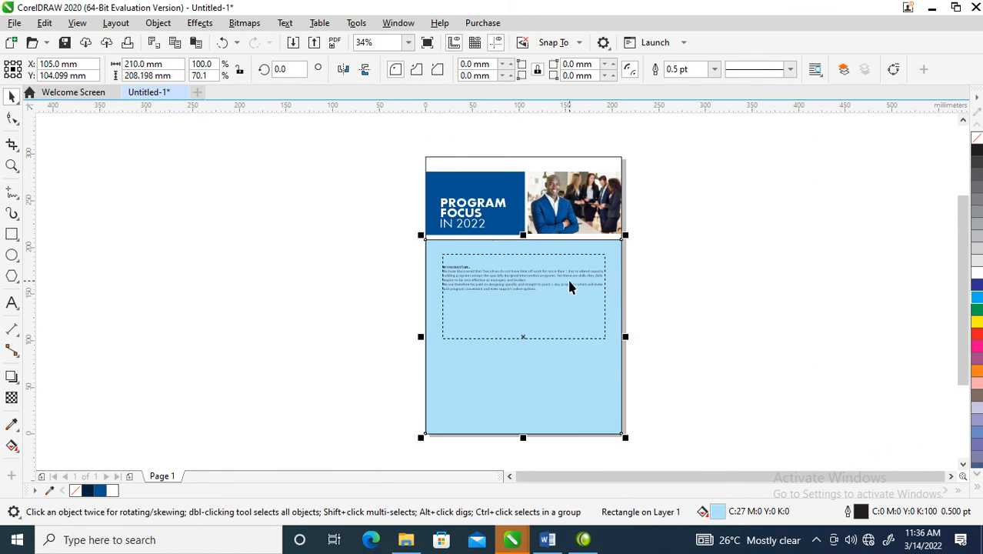
- Remove the light blue rectangle's outline and raise its top edge slightly to make it about 210 mm high
{"action": "key", "text": "z"}
{"action": "left_click_drag", "start_coordinate": [379, 167], "coordinate": [784, 351]}
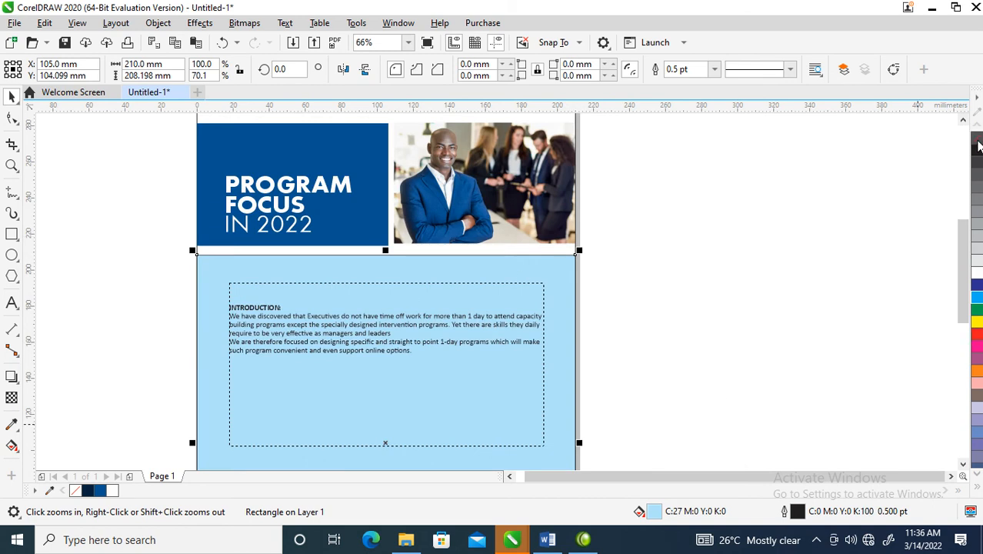
{"action": "right_click", "coordinate": [977, 139]}
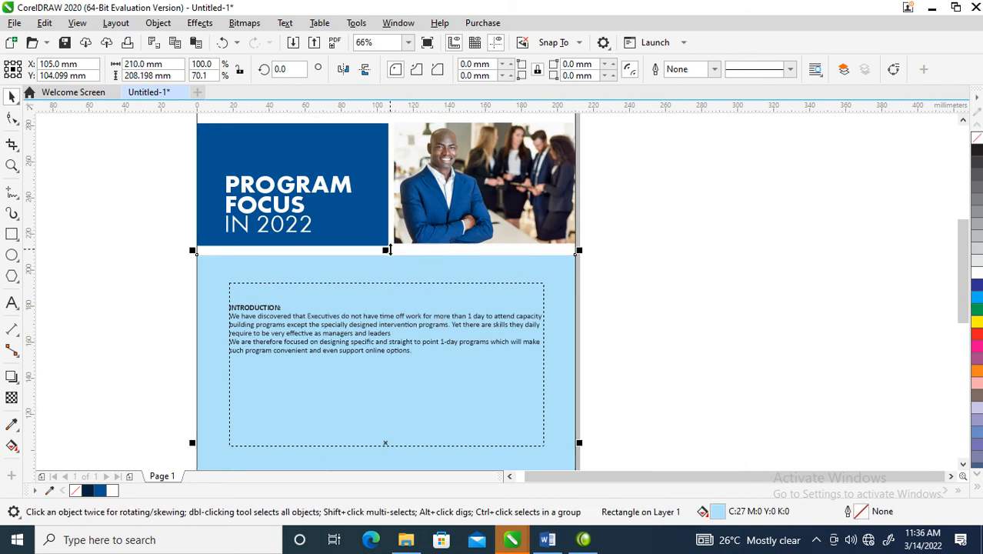
- Align the blue header rectangle vertically with the centre of the business photo
{"action": "left_click", "coordinate": [381, 211]}
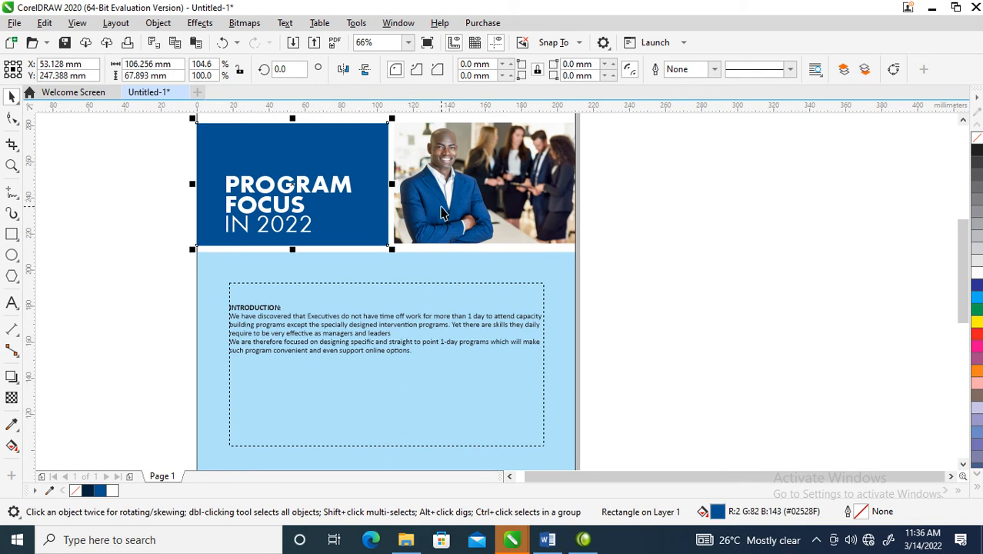
{"action": "left_click", "coordinate": [444, 185], "text": "shift"}
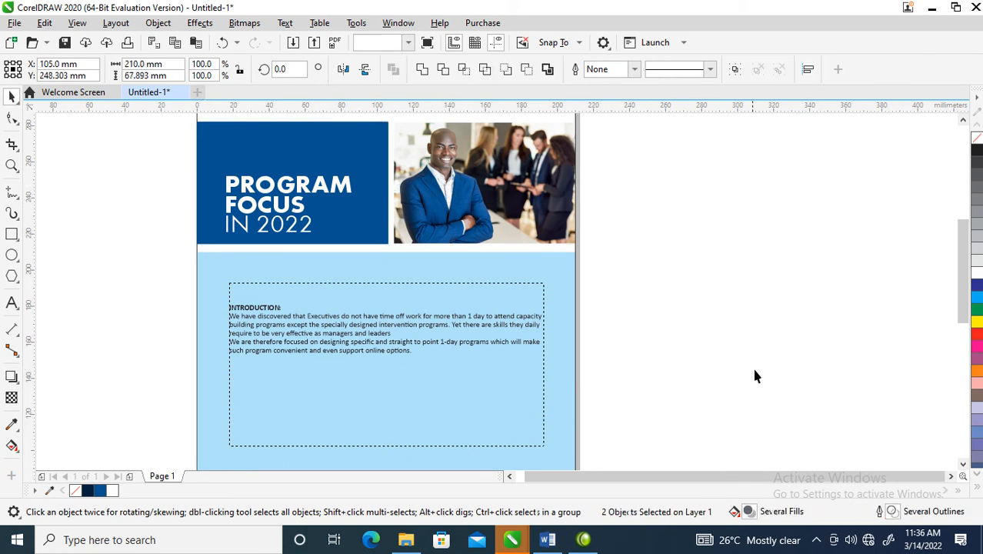
{"action": "left_click", "coordinate": [751, 364]}
- Send the outlined page-size rectangle to the back of the page, behind all other objects
{"action": "scroll", "coordinate": [472, 362], "scroll_direction": "down", "scroll_amount": 3}
{"action": "key", "text": "F2"}
{"action": "left_click_drag", "start_coordinate": [334, 235], "coordinate": [514, 408]}
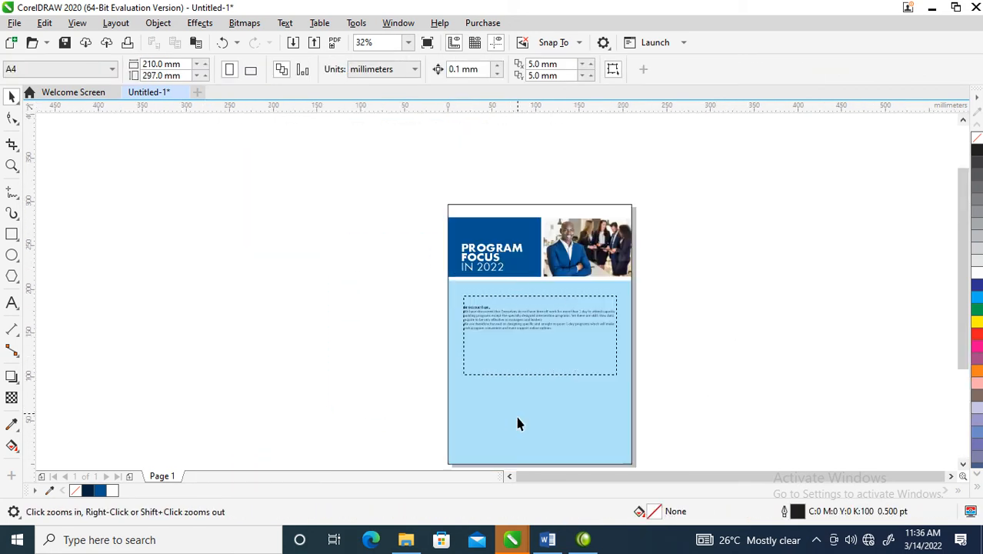
{"action": "left_click", "coordinate": [572, 387]}
{"action": "left_click", "coordinate": [540, 290]}
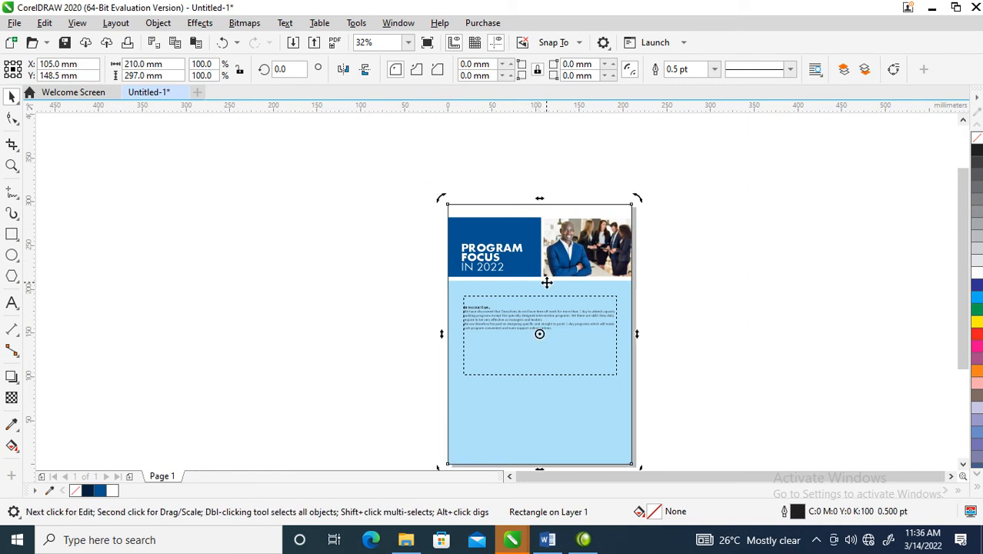
{"action": "left_click", "coordinate": [461, 287]}
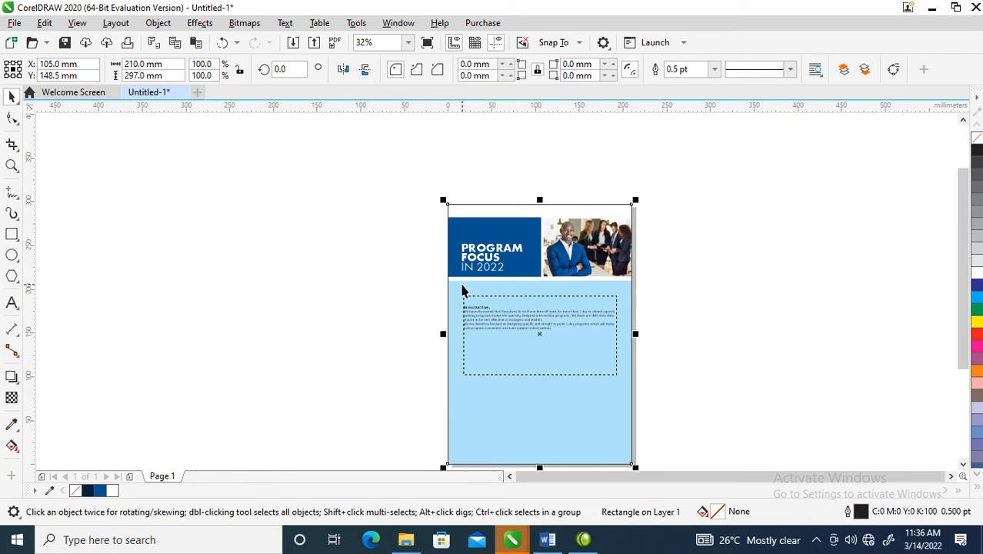
{"action": "key", "text": "shift+Page_Down"}
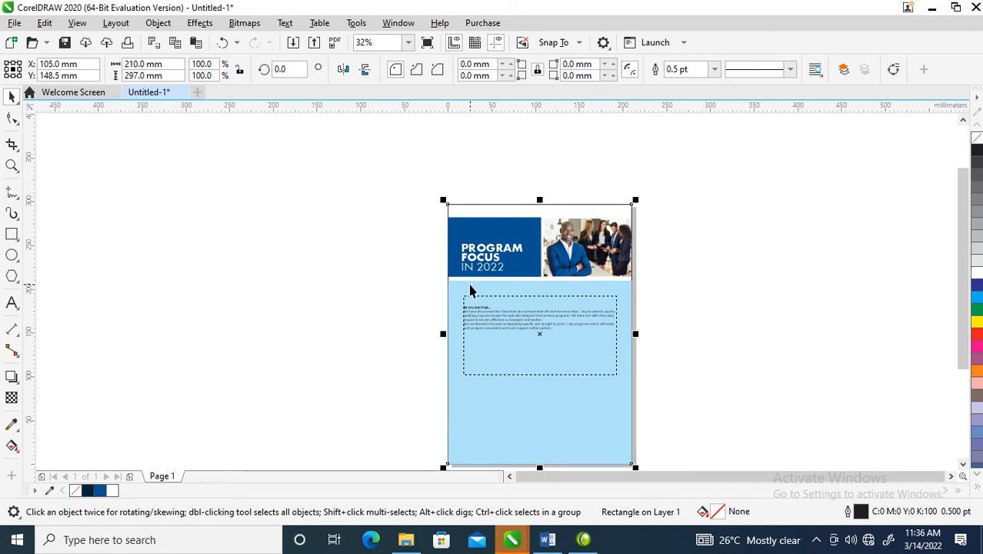
- Duplicate the light blue rectangle as a footer strip about 17.5 mm high and copy all properties of the blue header rectangle onto it
{"action": "left_click", "coordinate": [471, 289]}
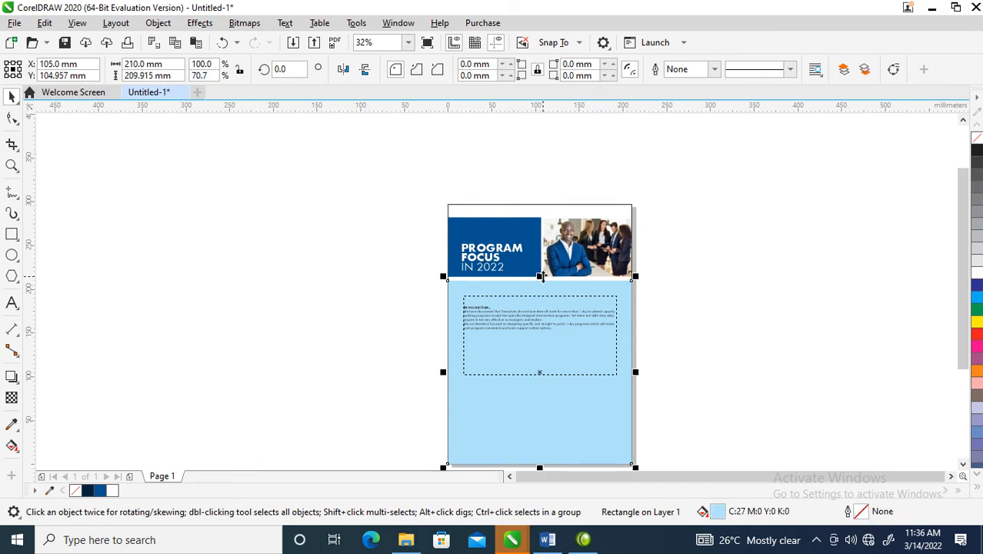
{"action": "left_click_drag", "start_coordinate": [541, 278], "coordinate": [544, 446]}
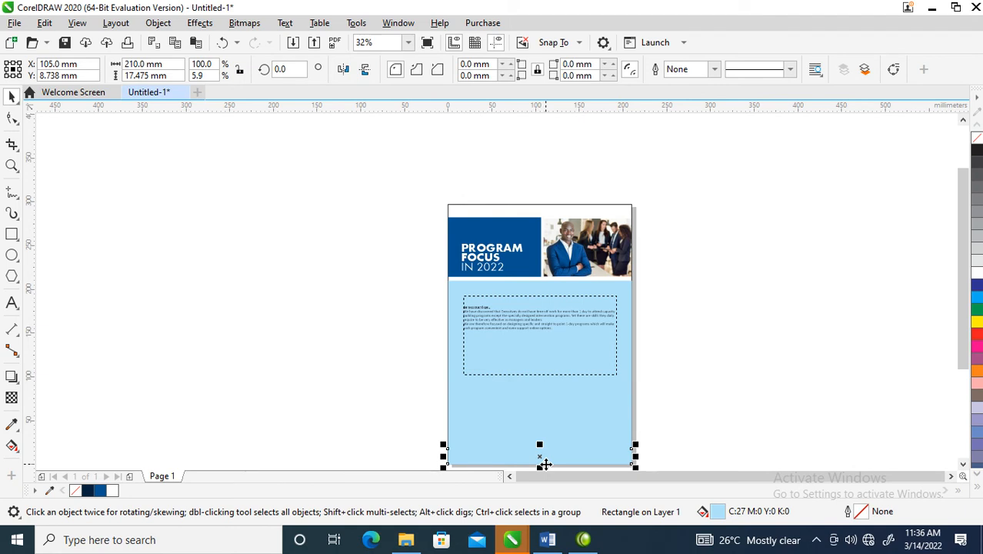
{"action": "left_click_drag", "start_coordinate": [536, 248], "coordinate": [549, 460]}
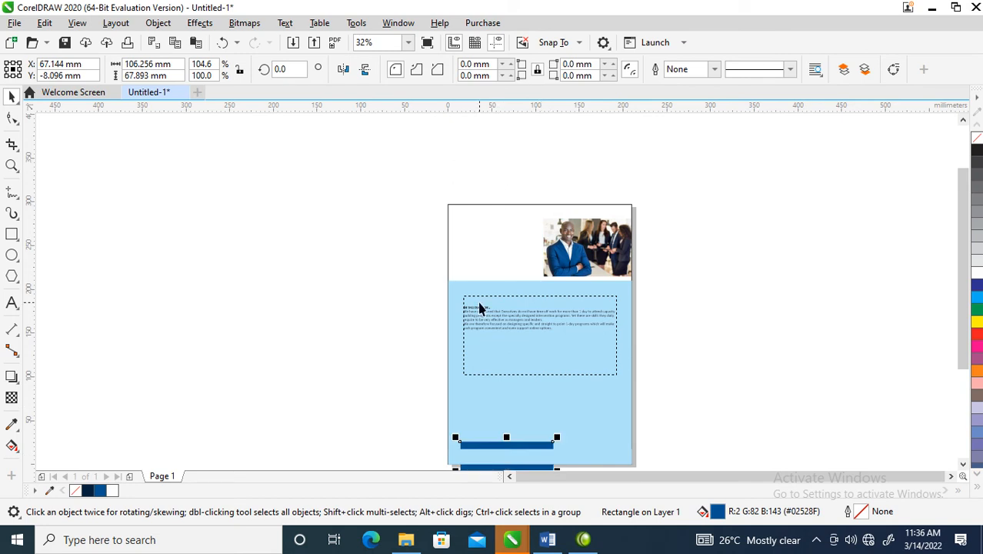
{"action": "key", "text": "ctrl+z"}
{"action": "left_click_drag", "start_coordinate": [520, 228], "coordinate": [564, 455]}
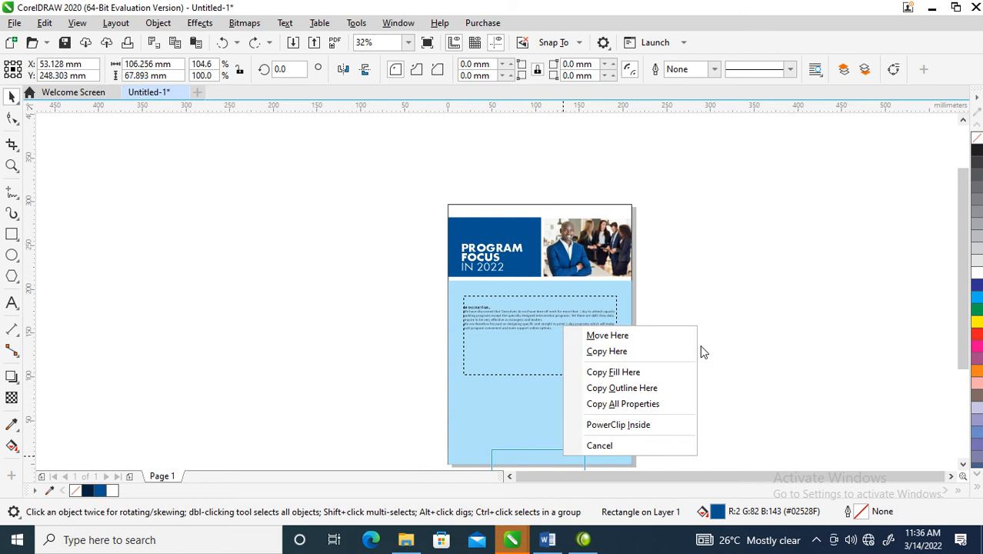
{"action": "left_click", "coordinate": [640, 404]}
{"action": "left_click", "coordinate": [564, 459]}
- Move the introduction text frame up and delete the blank line above the word INTRODUCTION
{"action": "key", "text": "F2"}
{"action": "left_click_drag", "start_coordinate": [453, 147], "coordinate": [666, 469]}
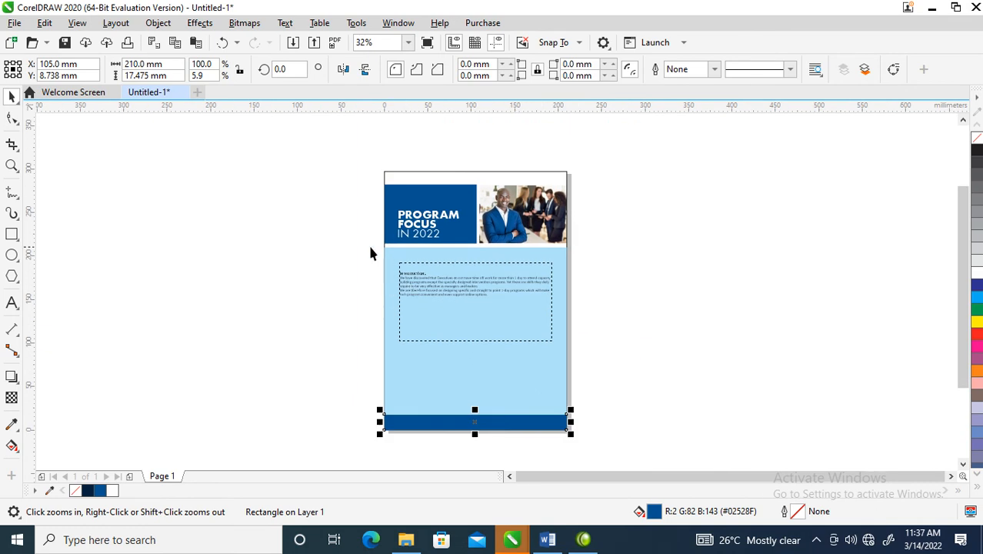
{"action": "left_click_drag", "start_coordinate": [319, 200], "coordinate": [610, 338]}
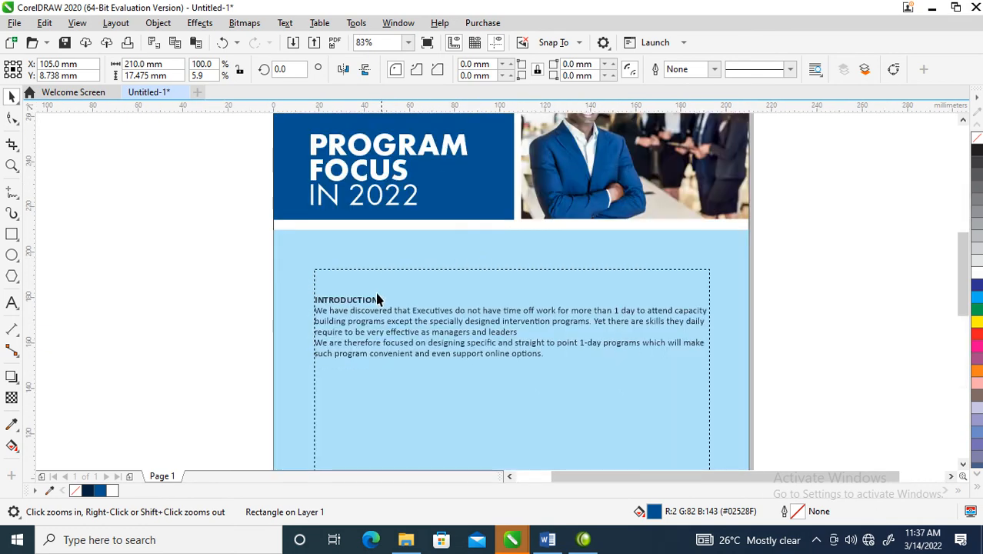
{"action": "left_click_drag", "start_coordinate": [381, 284], "coordinate": [382, 241]}
{"action": "double_click", "coordinate": [338, 256]}
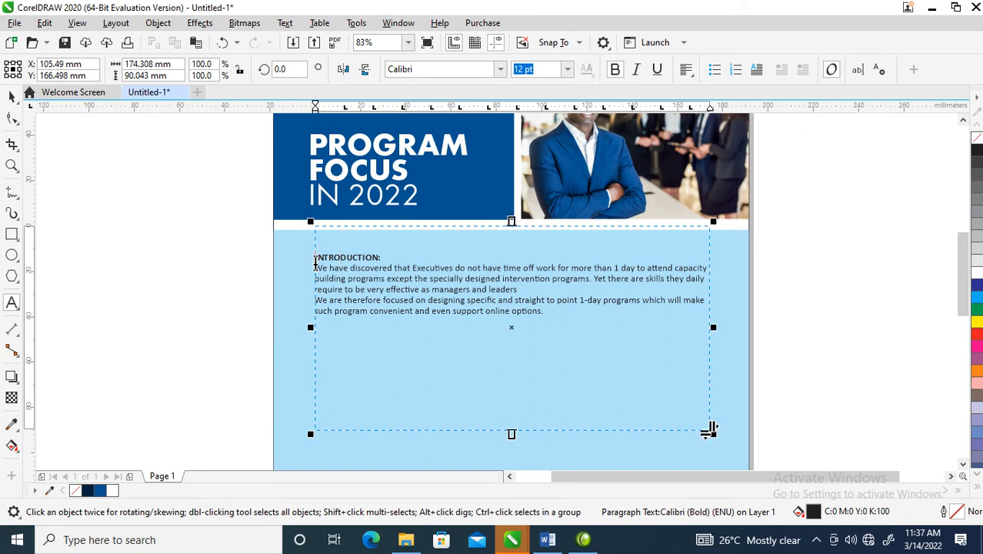
{"action": "left_click", "coordinate": [315, 262]}
{"action": "key", "text": "BackSpace"}
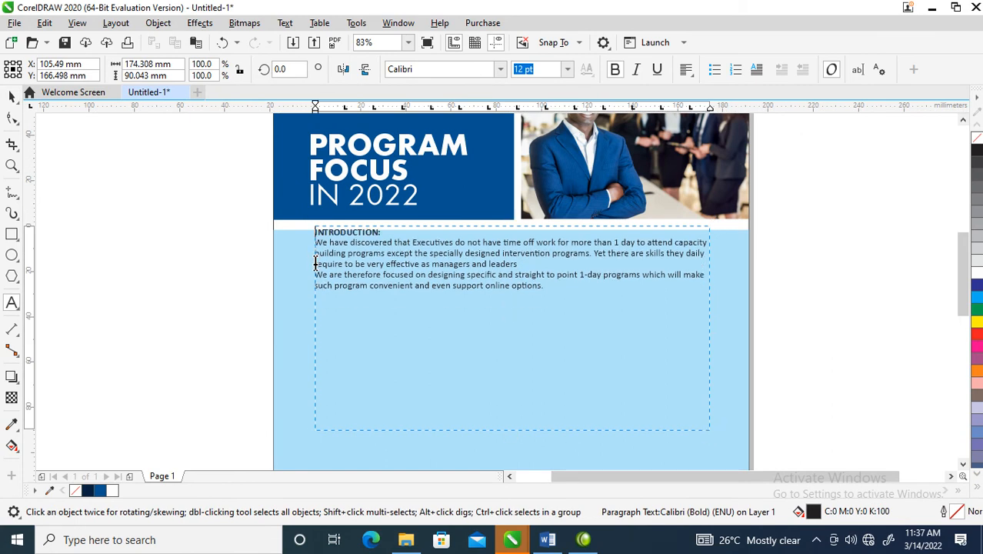
- Shift the introduction frame slightly down, widen it to about 178 mm and set its text to Full Justify
{"action": "mouse_move", "coordinate": [512, 257]}
{"action": "left_mouse_down"}
{"action": "mouse_move", "coordinate": [519, 283]}
{"action": "mouse_move", "coordinate": [520, 269]}
{"action": "left_mouse_up"}
{"action": "left_click_drag", "start_coordinate": [312, 337], "coordinate": [301, 336]}
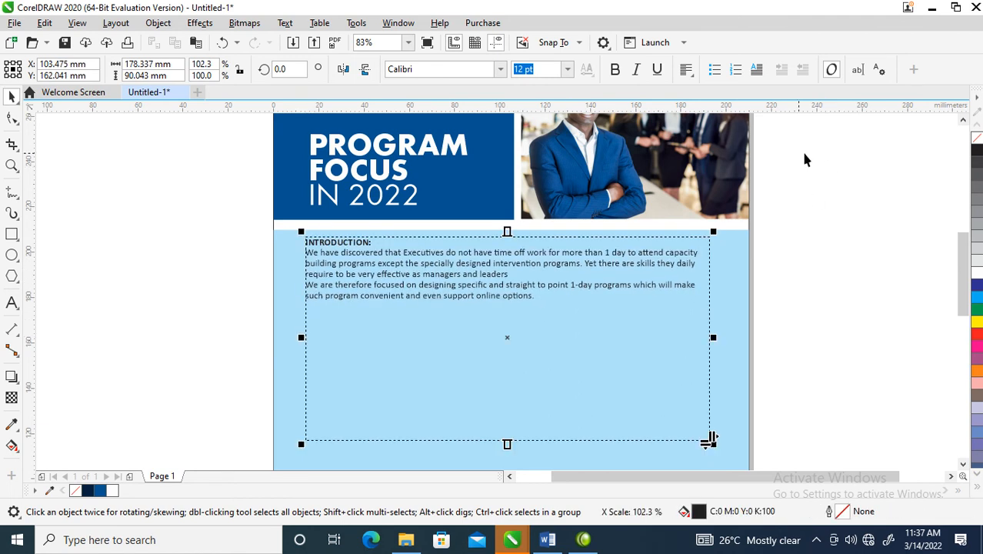
{"action": "left_click", "coordinate": [686, 71]}
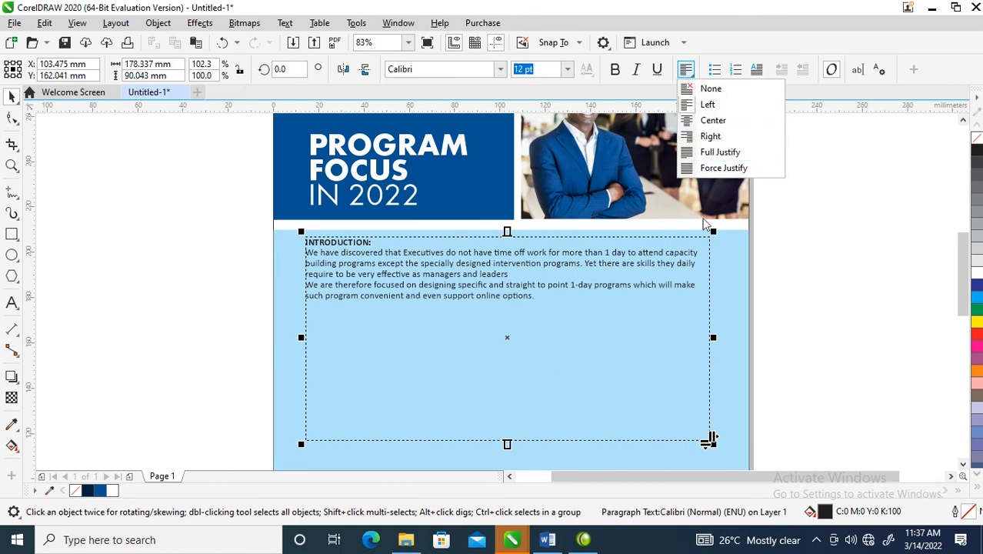
{"action": "left_click", "coordinate": [705, 153]}
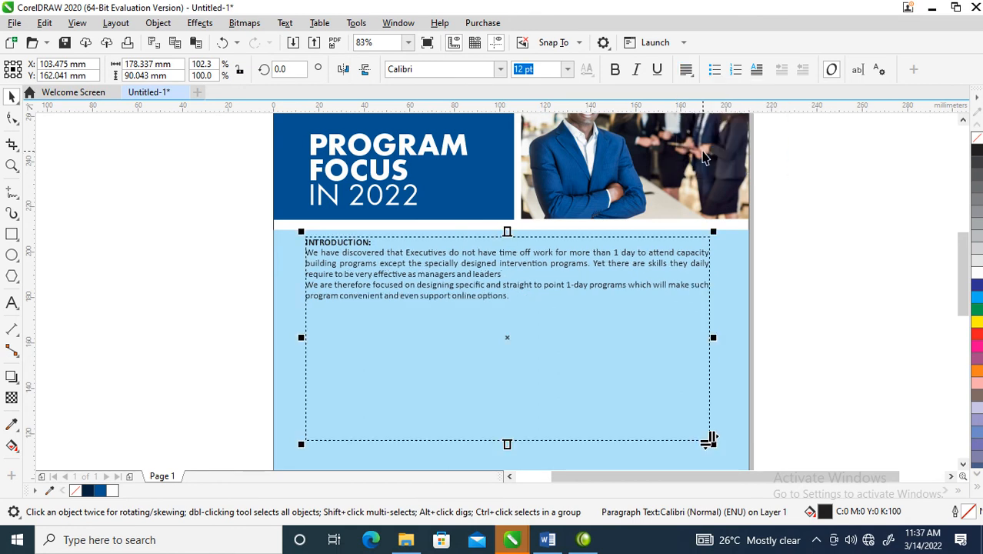
- Join the two introduction paragraphs with a period and space after "leaders", and insert a blank line below the INTRODUCTION heading
{"action": "left_click", "coordinate": [513, 275]}
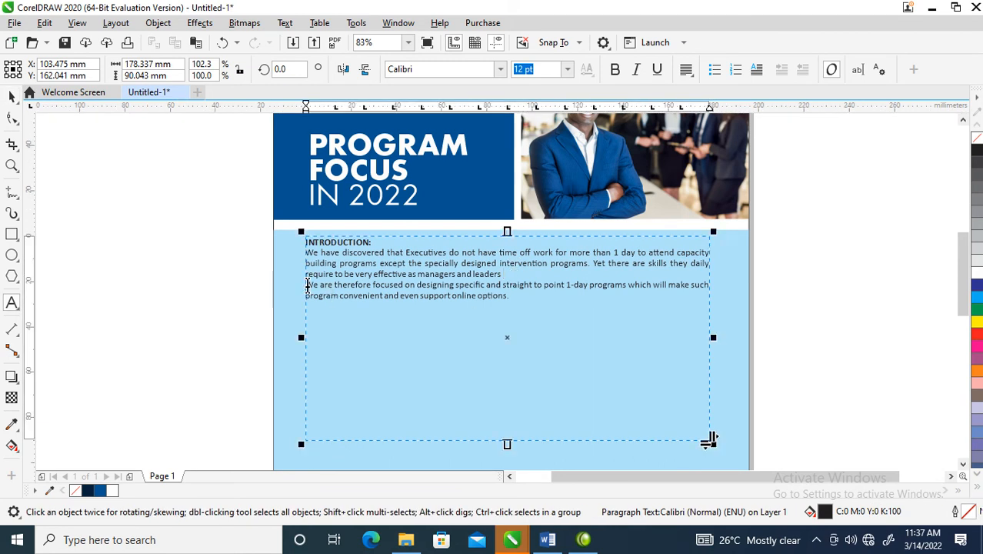
{"action": "key", "text": "Delete"}
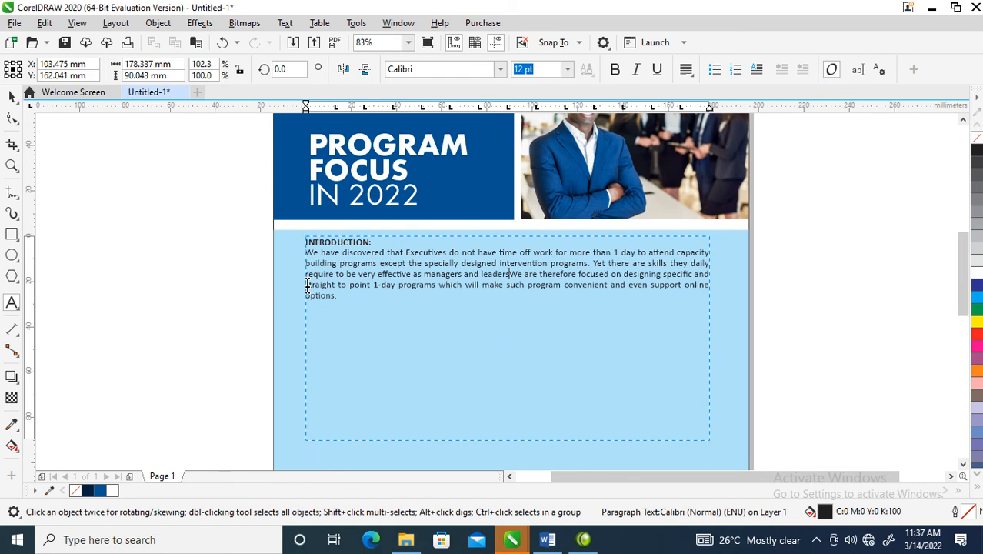
{"action": "type", "text": "."}
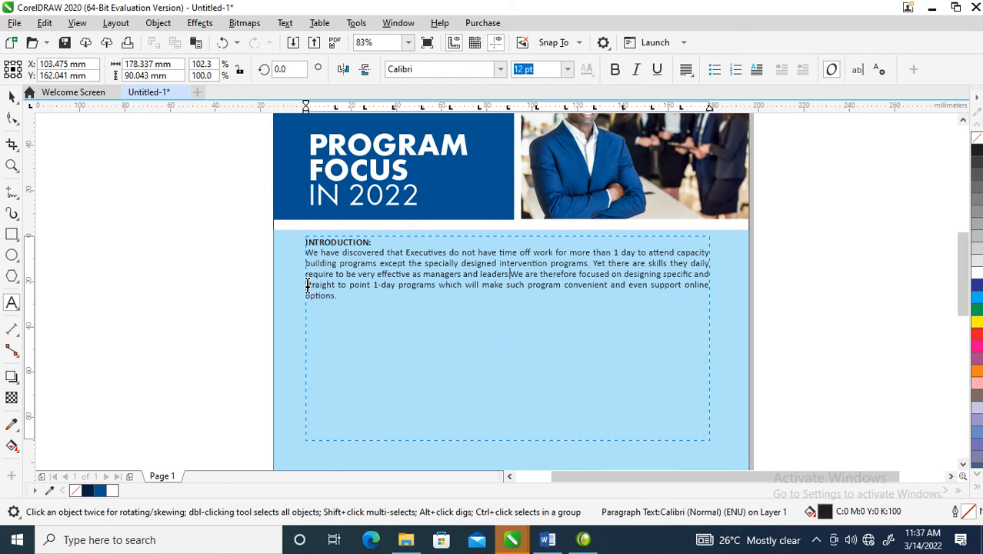
{"action": "left_click", "coordinate": [378, 241]}
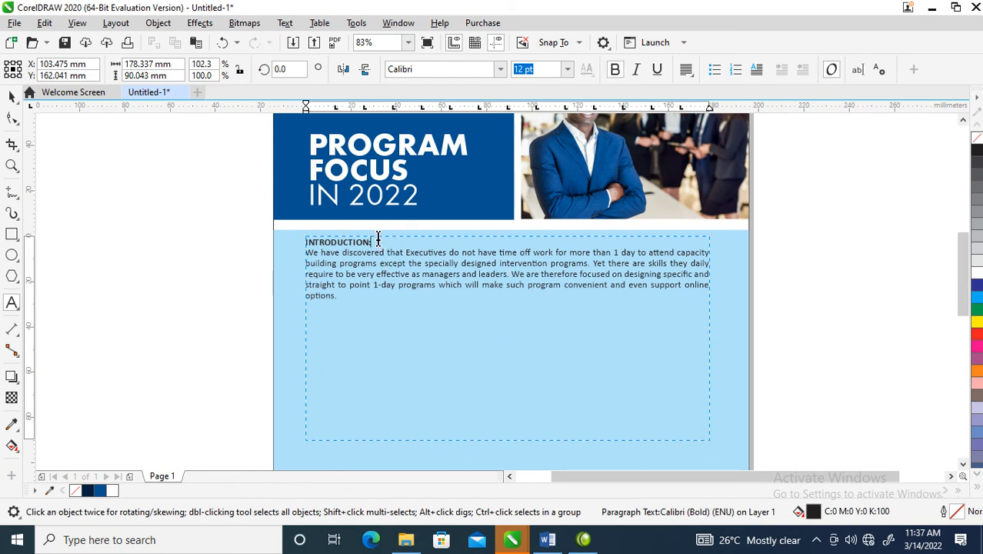
{"action": "key", "text": "Return"}
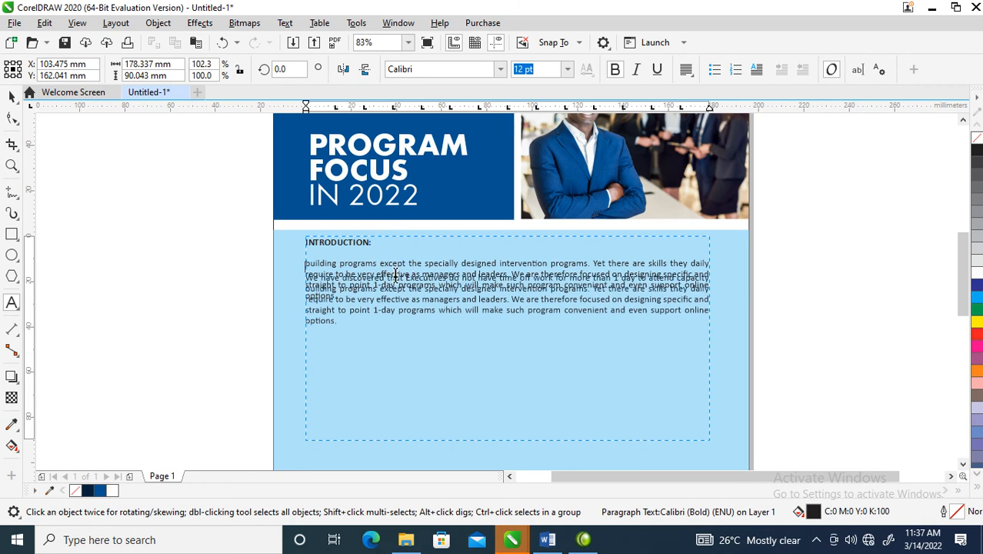
- Undo the blank line inserted below the INTRODUCTION heading and move the introduction frame down about 15 mm
{"action": "key", "text": "ctrl+space"}
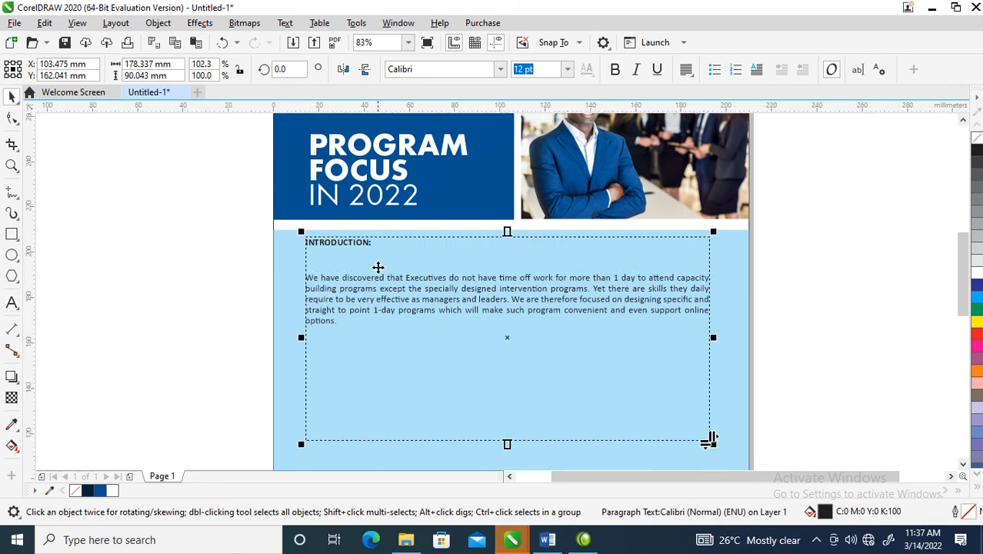
{"action": "key", "text": "ctrl+z"}
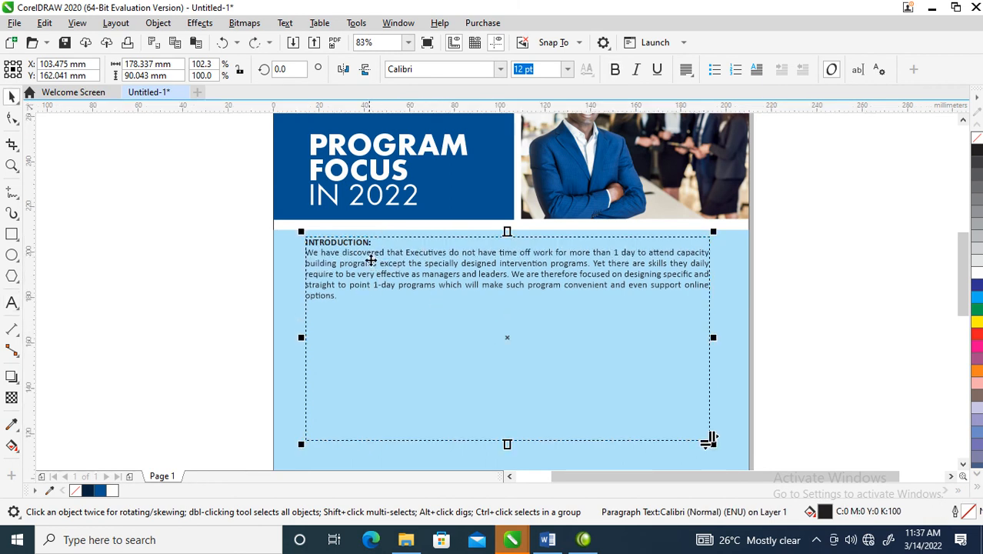
{"action": "double_click", "coordinate": [376, 245]}
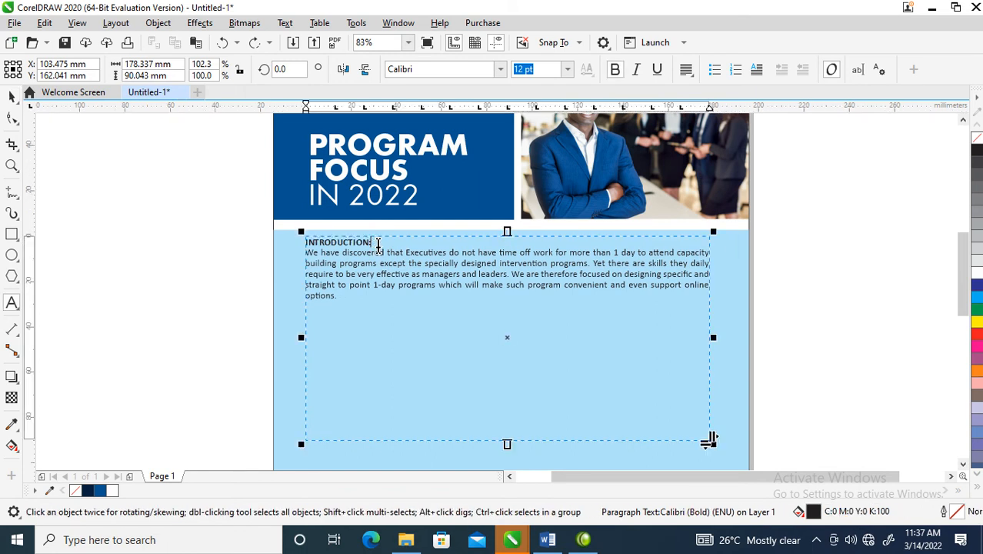
{"action": "key", "text": "ctrl+space"}
{"action": "left_click_drag", "start_coordinate": [468, 254], "coordinate": [474, 288]}
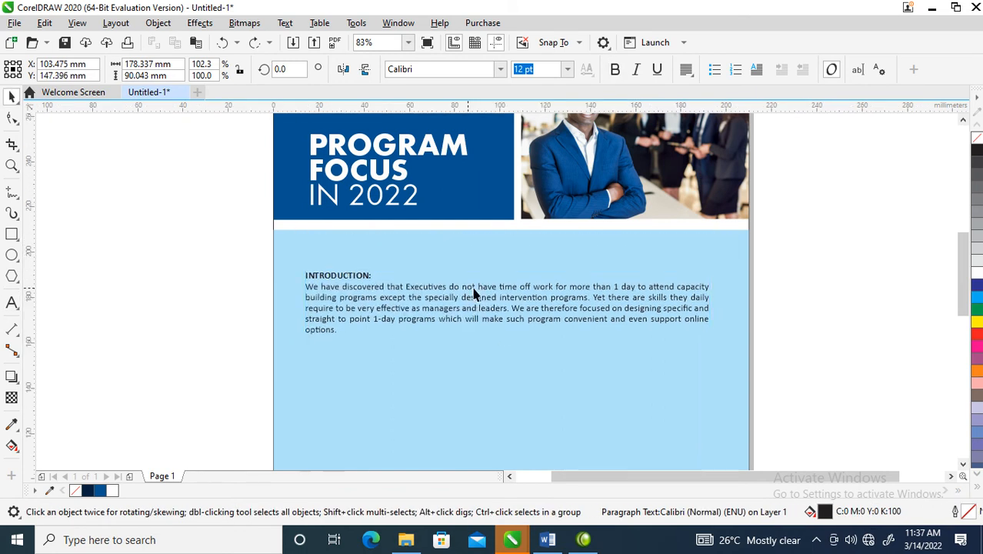
- Cut the INTRODUCTION: heading out of the paragraph frame and paste it as separate artistic text above the frame
{"action": "double_click", "coordinate": [370, 275]}
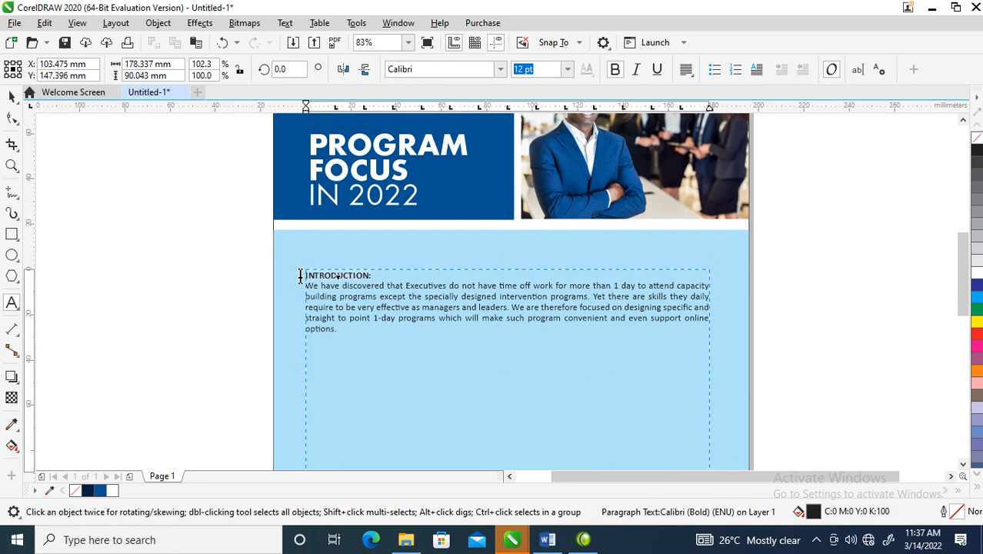
{"action": "key", "text": "ctrl+x"}
{"action": "left_click", "coordinate": [320, 248]}
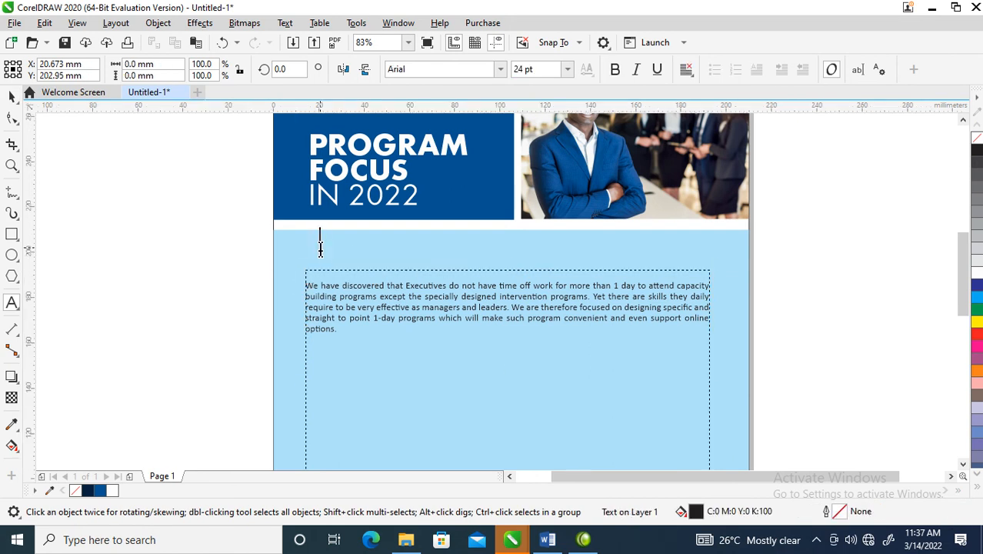
{"action": "key", "text": "ctrl+v"}
{"action": "key", "text": "ctrl+space"}
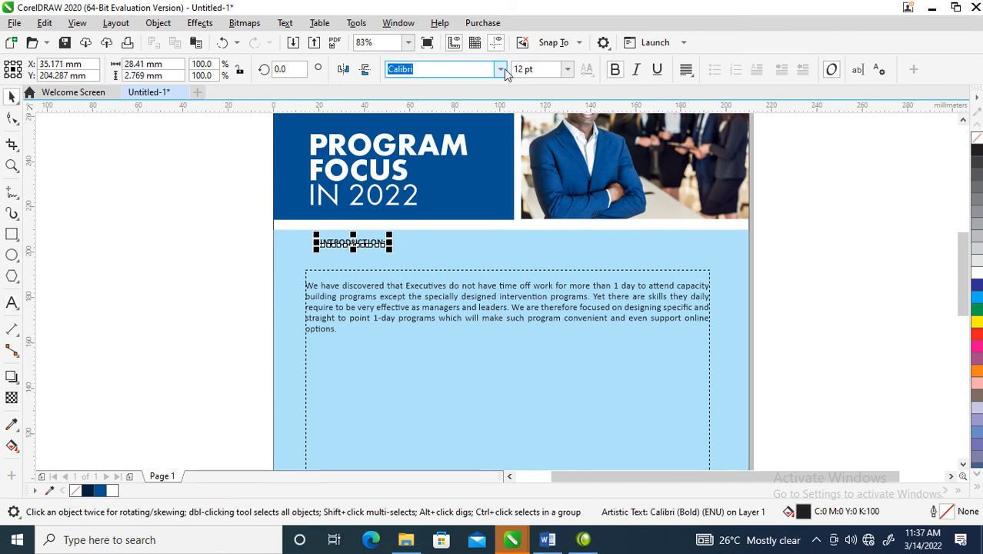
- Set the INTRODUCTION heading in FuturaTEE at 18 pt
{"action": "left_click", "coordinate": [500, 68]}
{"action": "left_click", "coordinate": [439, 115]}
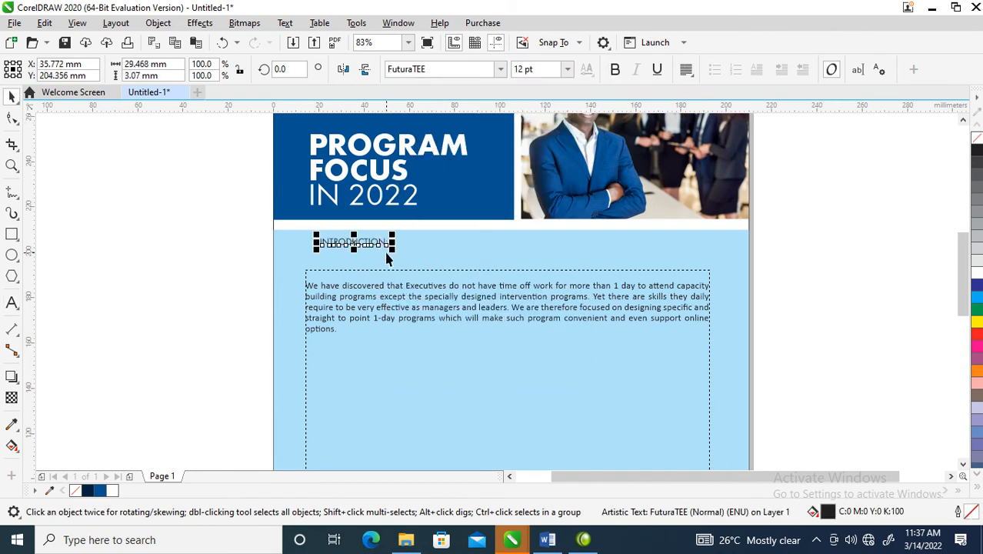
{"action": "left_click_drag", "start_coordinate": [394, 249], "coordinate": [429, 246]}
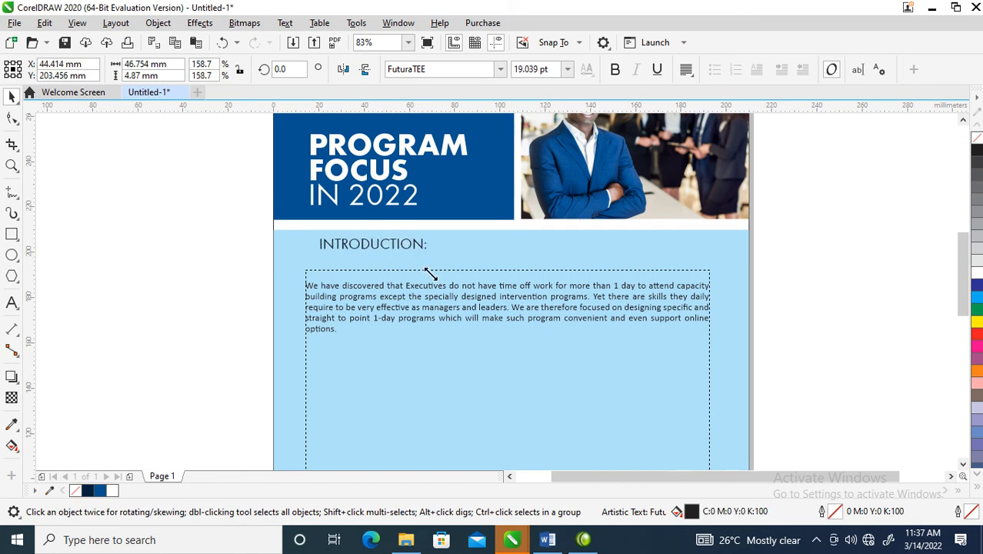
{"action": "left_click", "coordinate": [567, 69]}
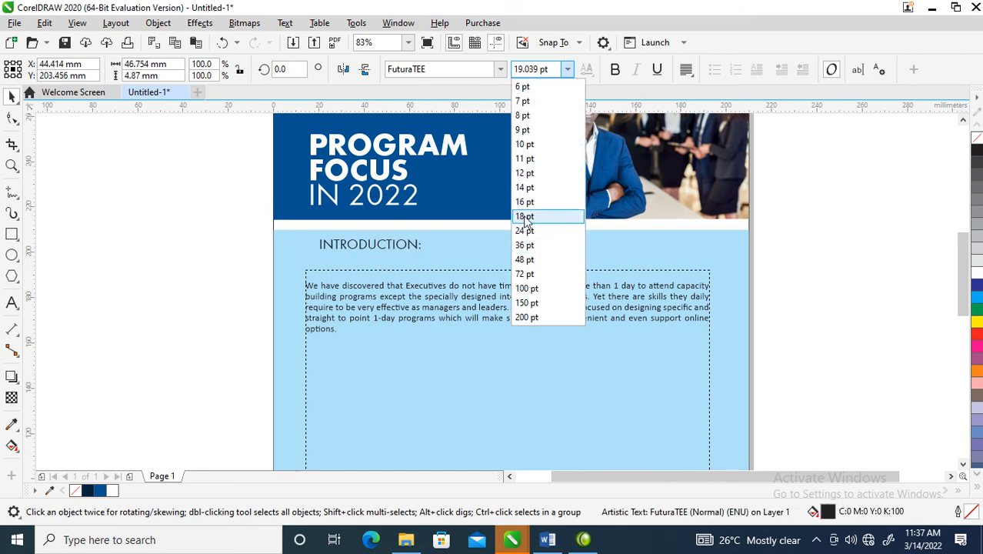
{"action": "left_click", "coordinate": [525, 217]}
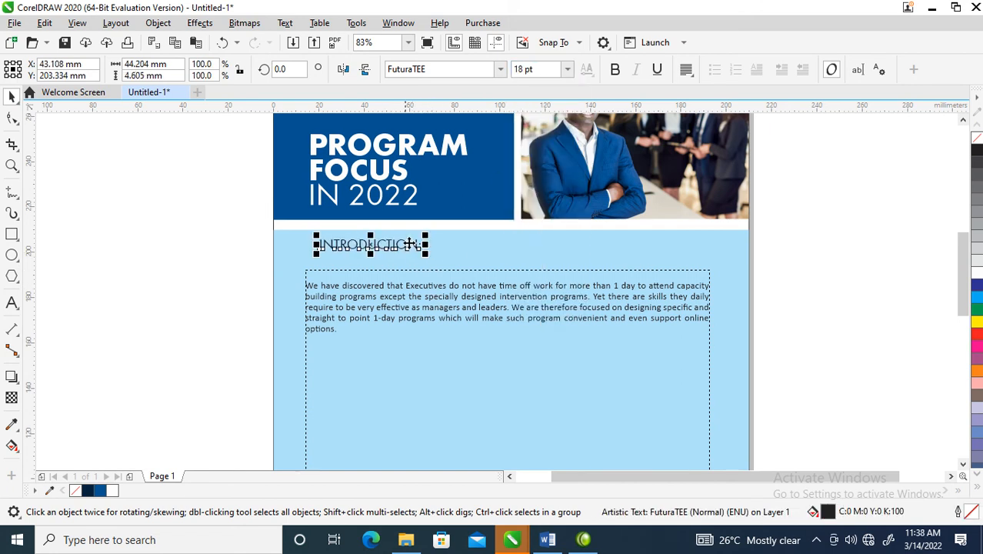
- Make the INTRODUCTION heading bold in the header's blue and place it flush with the paragraph's left edge
{"action": "left_click", "coordinate": [616, 70]}
{"action": "left_click_drag", "start_coordinate": [478, 180], "coordinate": [404, 260]}
{"action": "left_click", "coordinate": [471, 363]}
- Try to remove the blank line above the introduction paragraph inside its frame
{"action": "double_click", "coordinate": [306, 287]}
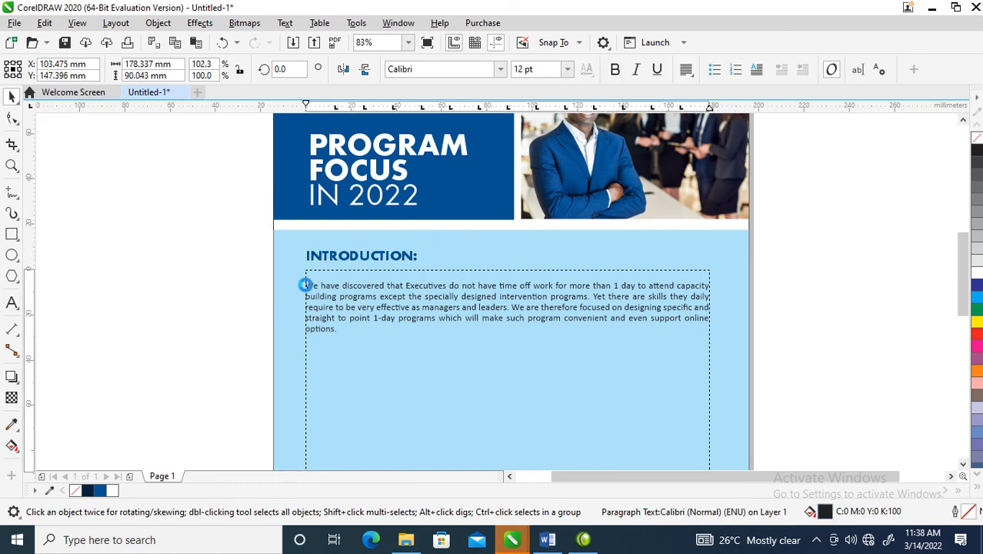
{"action": "key", "text": "BackSpace"}
{"action": "key", "text": "Escape"}
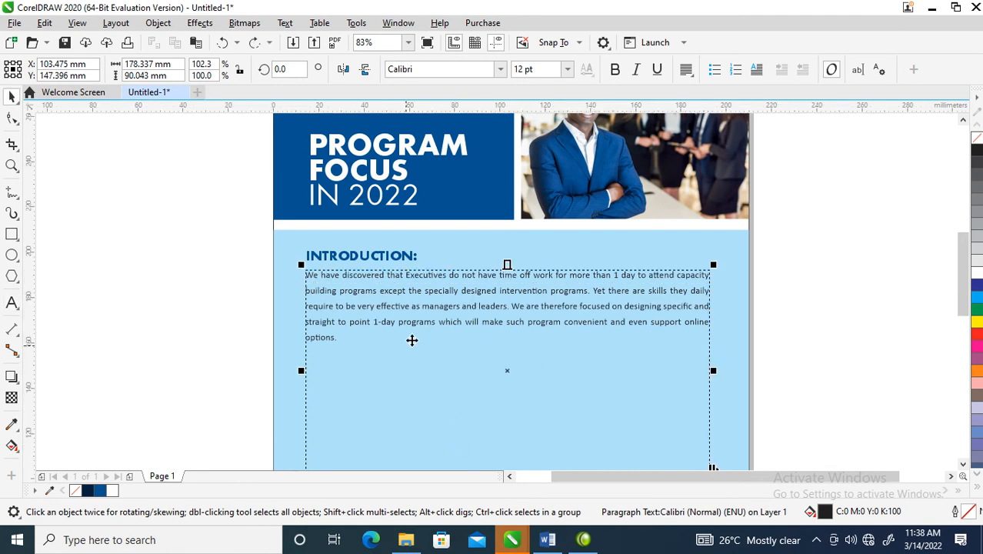
{"action": "key", "text": "ctrl+z"}
- Move the introduction frame up about 4 mm towards its heading and shorten it to about 35 mm high
{"action": "left_click_drag", "start_coordinate": [468, 285], "coordinate": [468, 276]}
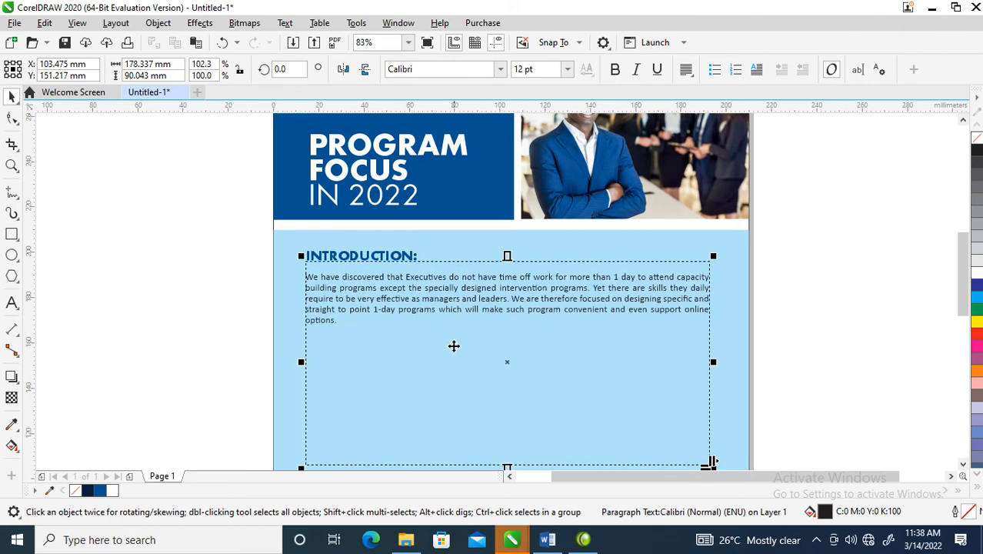
{"action": "key", "text": "F2"}
{"action": "right_click", "coordinate": [443, 323]}
{"action": "left_click", "coordinate": [384, 224]}
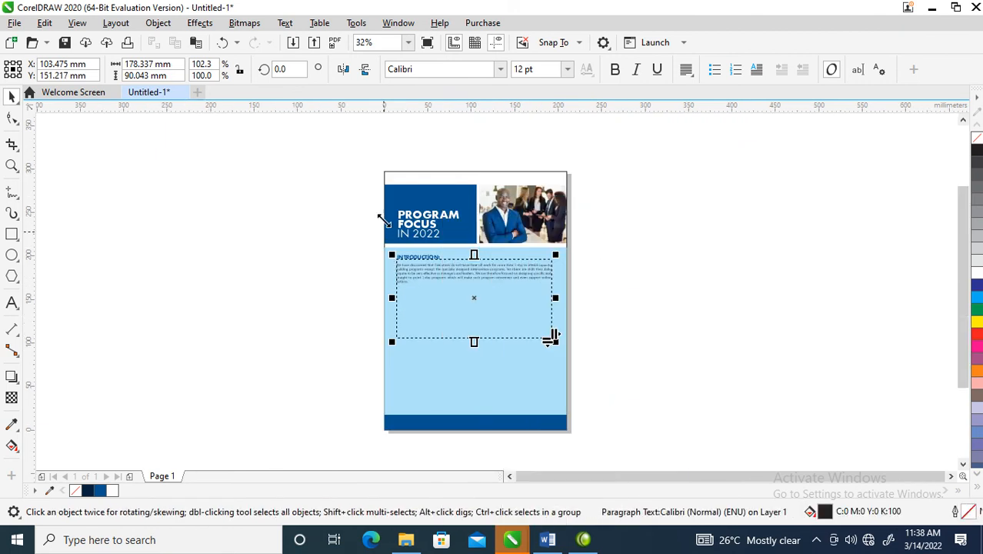
{"action": "left_click_drag", "start_coordinate": [474, 343], "coordinate": [474, 296]}
- Add a vertical guideline along the left edge of the text and left-align the introduction frame with the PROGRAM FOCUS title
{"action": "key", "text": "F2"}
{"action": "left_click_drag", "start_coordinate": [342, 121], "coordinate": [617, 453]}
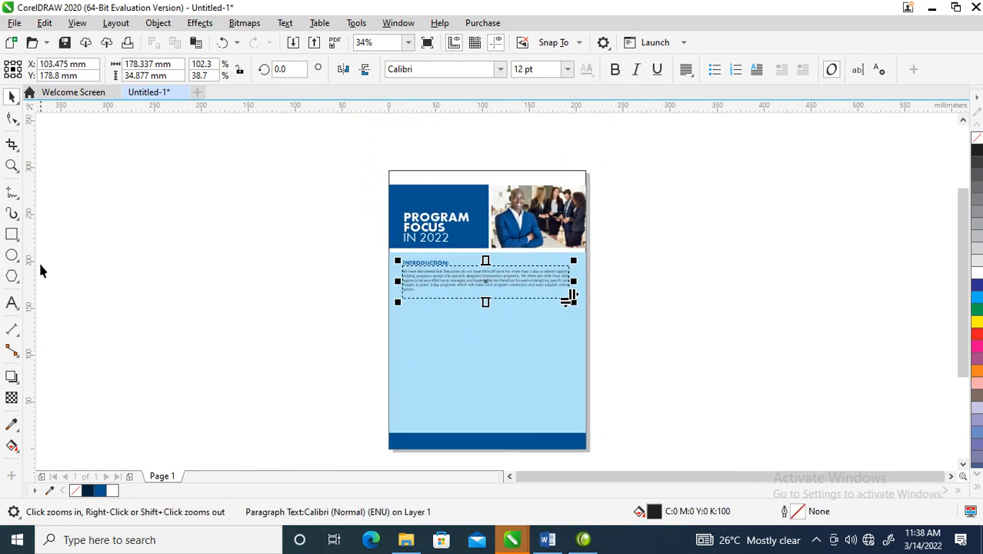
{"action": "left_click_drag", "start_coordinate": [42, 263], "coordinate": [404, 294]}
{"action": "key", "text": "z"}
{"action": "left_click_drag", "start_coordinate": [332, 164], "coordinate": [654, 316]}
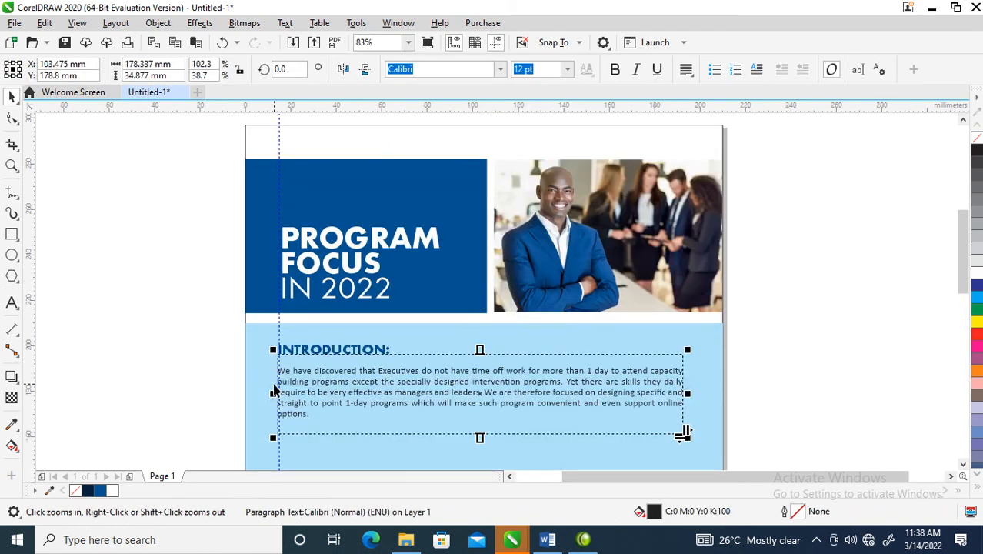
{"action": "key", "text": "space"}
{"action": "left_click", "coordinate": [356, 281], "text": "shift"}
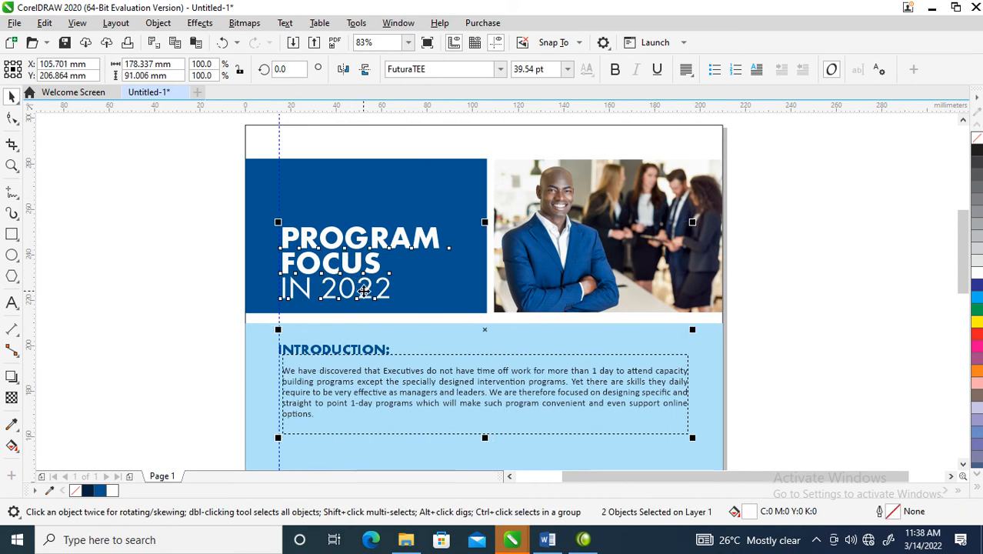
- Add a second vertical guideline at about 194.7 mm along the introduction paragraph's right edge
{"action": "scroll", "coordinate": [324, 277], "scroll_direction": "down", "scroll_amount": 4}
{"action": "left_click_drag", "start_coordinate": [220, 206], "coordinate": [351, 457]}
{"action": "left_click_drag", "start_coordinate": [28, 221], "coordinate": [579, 275]}
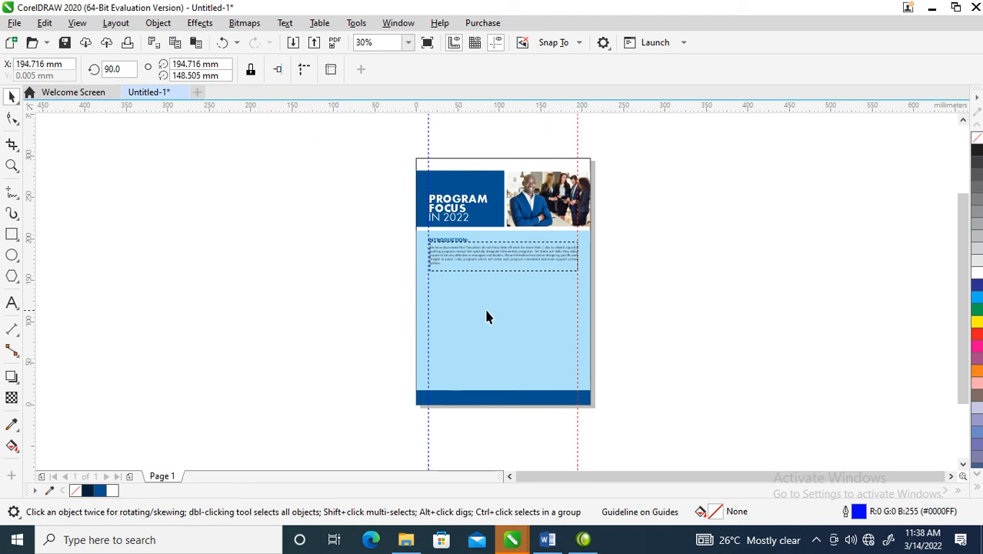
{"action": "left_click_drag", "start_coordinate": [324, 123], "coordinate": [676, 395]}
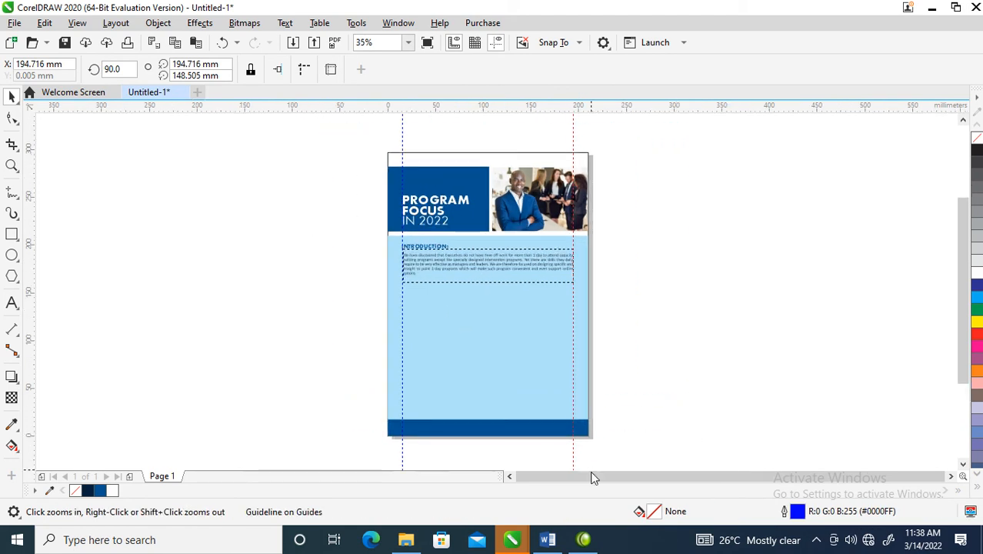
- Switch to the PROGRAM FOCUS IN 2022 Word document and copy the whole PROGRAM, FOCUS and TARGETS table
{"action": "left_click", "coordinate": [548, 539]}
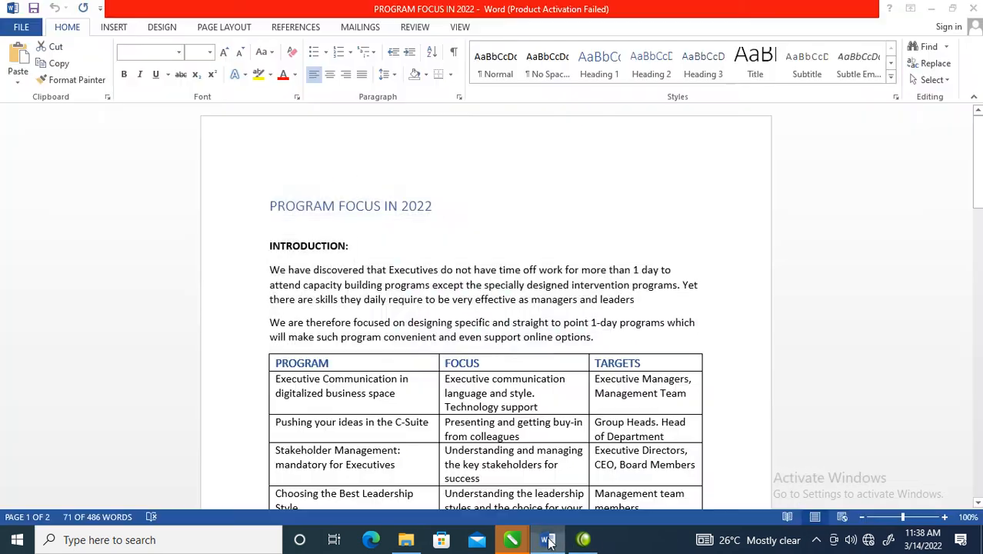
{"action": "left_click", "coordinate": [263, 350]}
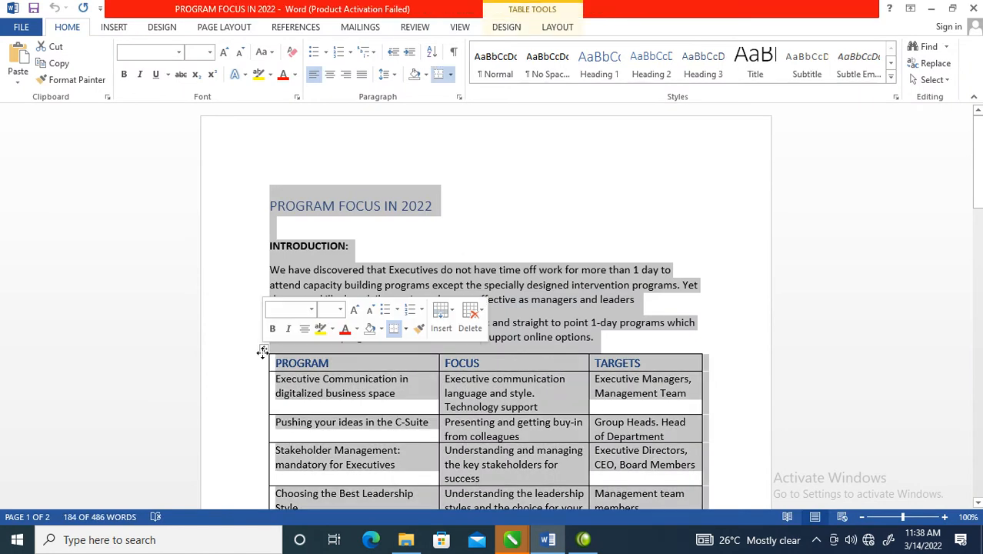
{"action": "left_click", "coordinate": [203, 343]}
{"action": "left_click", "coordinate": [270, 368]}
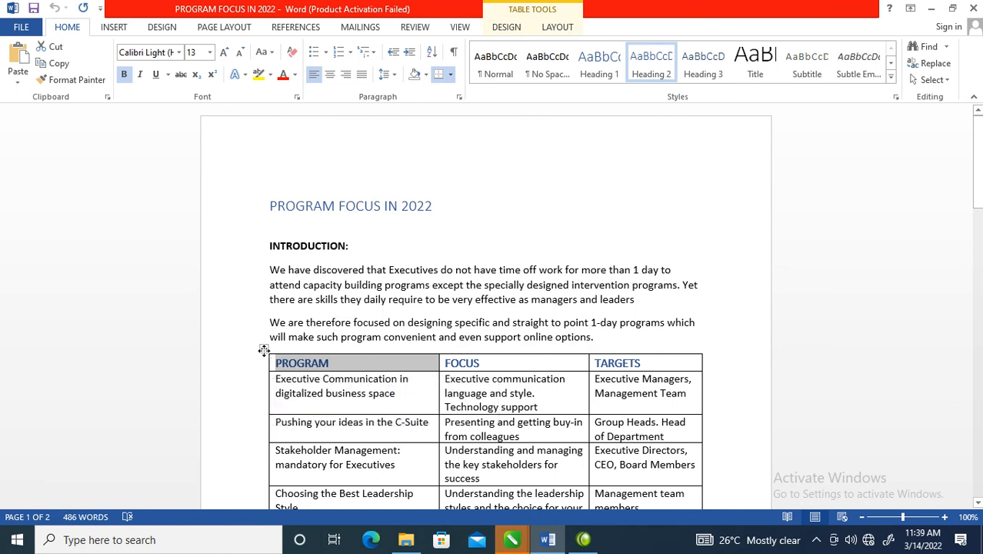
{"action": "left_click", "coordinate": [263, 350]}
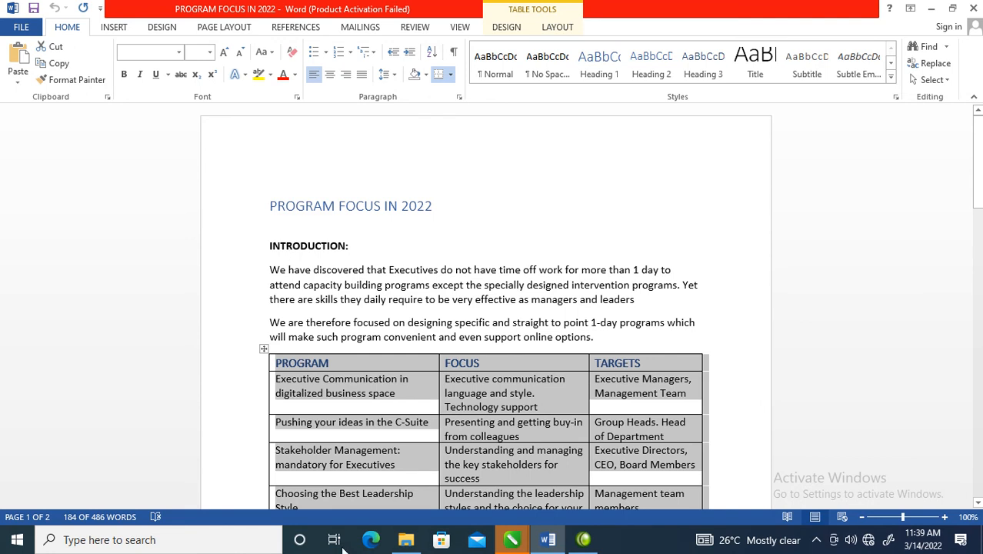
- Return to the CorelDRAW page and paste the copied table as Picture (Metafile)
{"action": "left_click", "coordinate": [511, 539]}
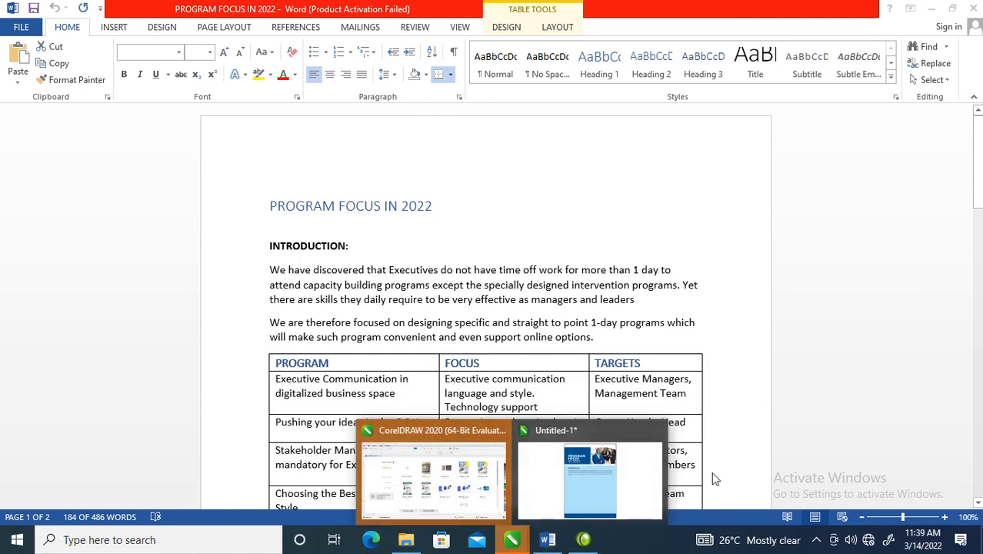
{"action": "left_click", "coordinate": [569, 474]}
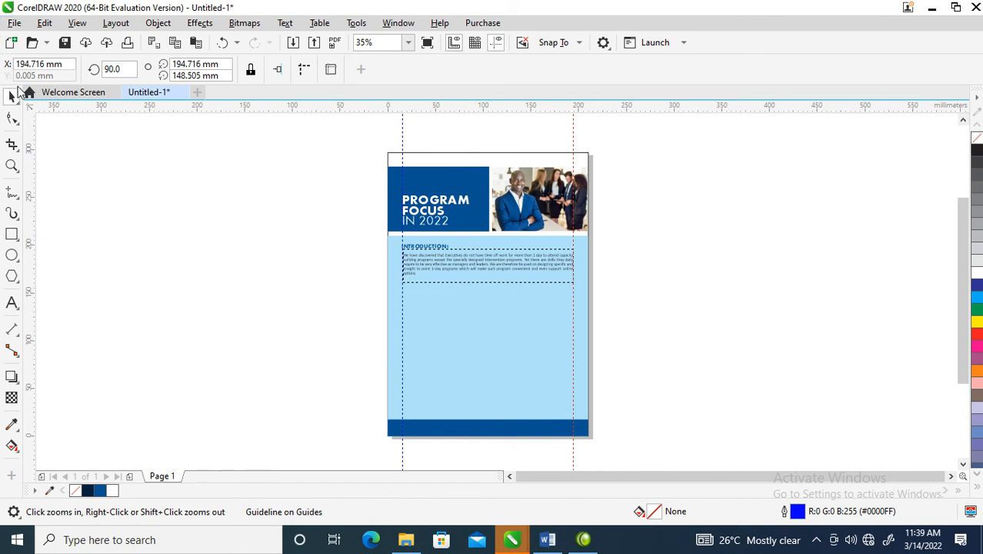
{"action": "left_click", "coordinate": [46, 24]}
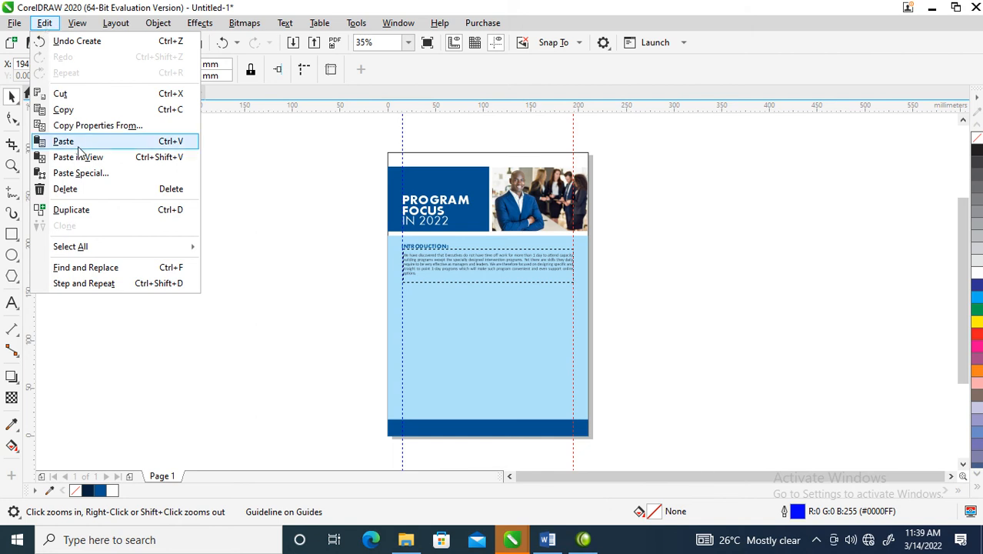
{"action": "left_click", "coordinate": [76, 177]}
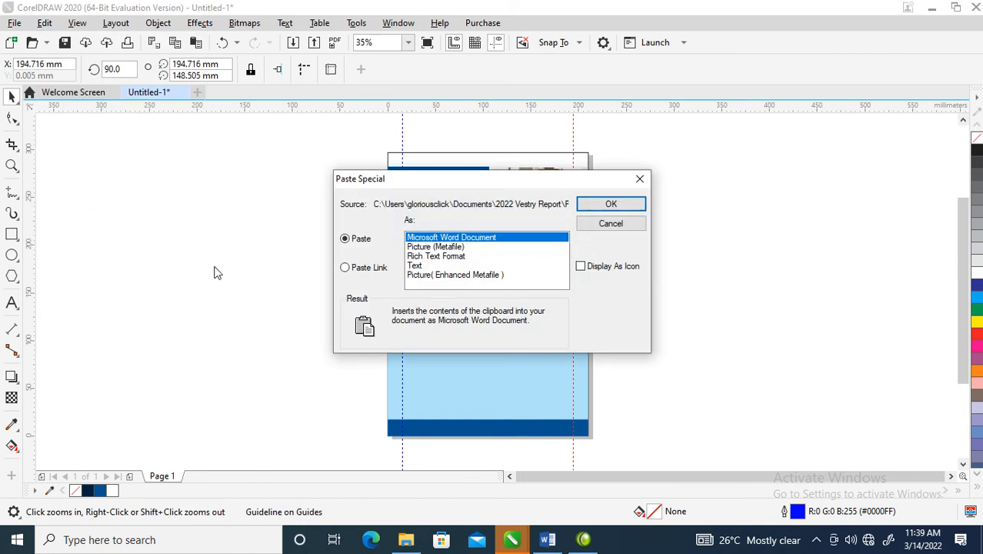
{"action": "left_click", "coordinate": [457, 247]}
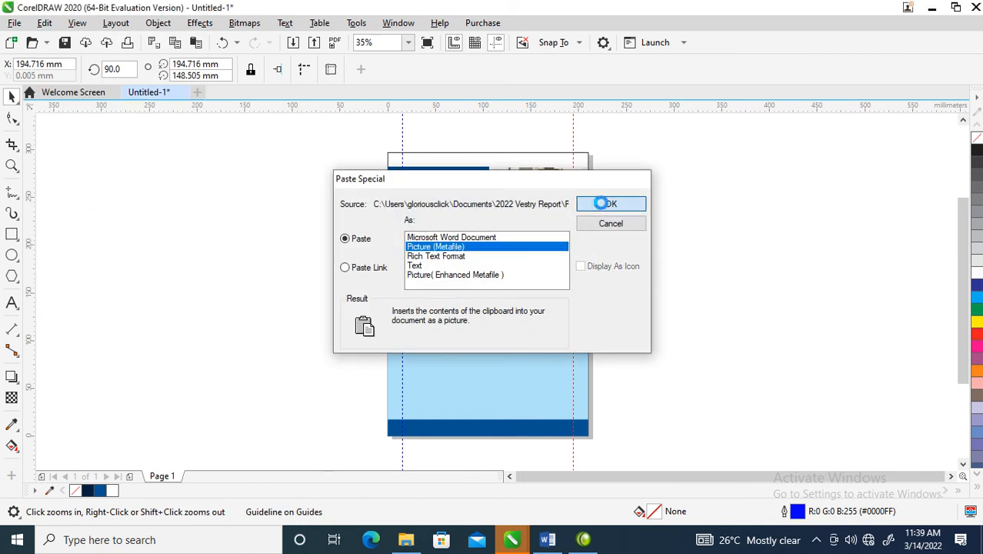
{"action": "left_click", "coordinate": [607, 205]}
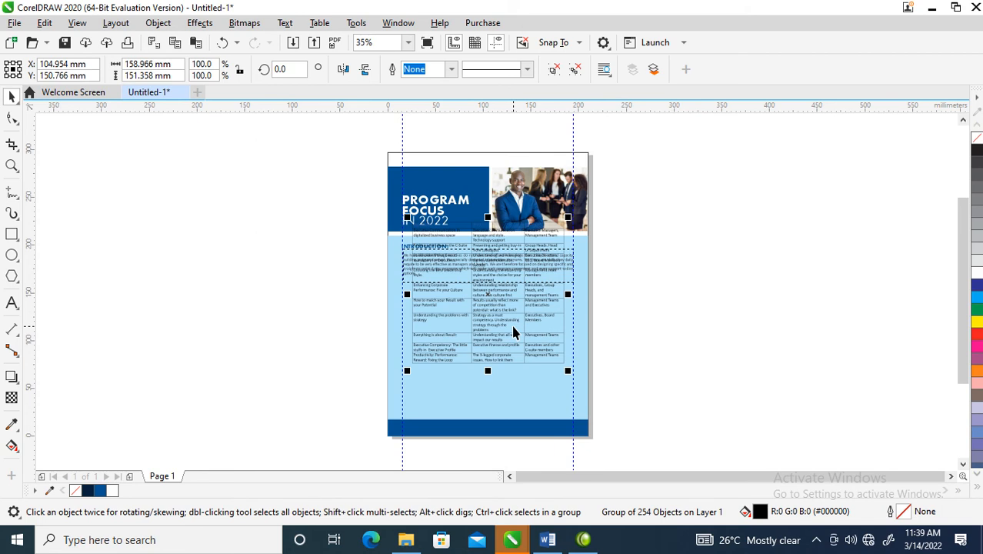
- Position the pasted table between the introduction and the footer strip and widen it to about 177 mm
{"action": "left_click_drag", "start_coordinate": [483, 297], "coordinate": [477, 369]}
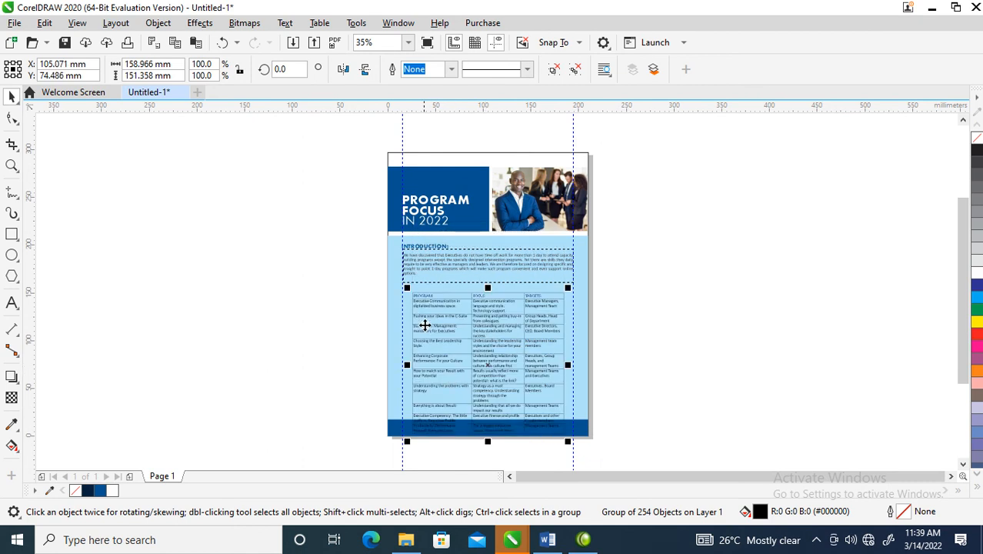
{"action": "key", "text": "z"}
{"action": "left_click_drag", "start_coordinate": [300, 192], "coordinate": [614, 476]}
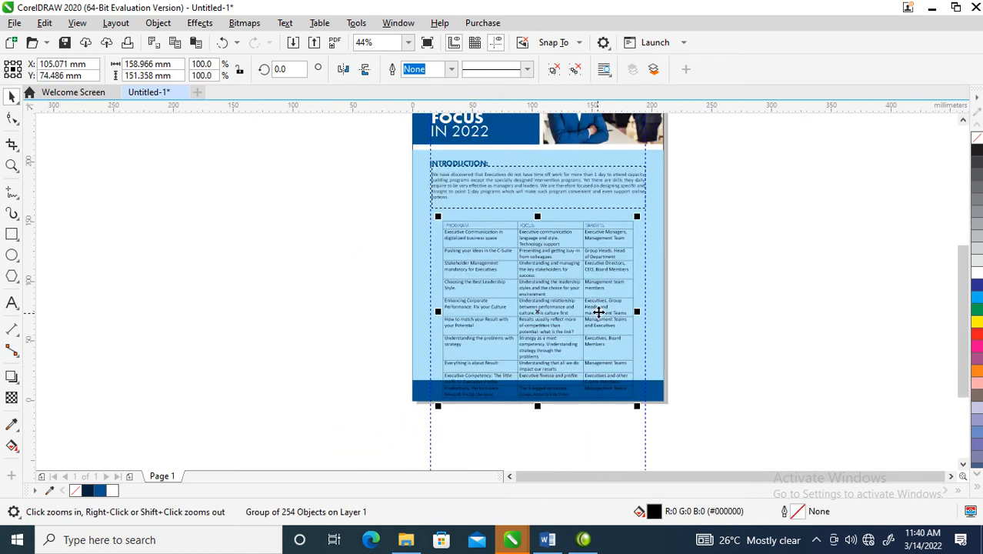
{"action": "key", "text": "space"}
{"action": "left_click_drag", "start_coordinate": [598, 312], "coordinate": [653, 297]}
{"action": "left_click_drag", "start_coordinate": [541, 392], "coordinate": [542, 378]}
- Fine-tune the pasted table's vertical position so its header row starts directly below the introduction paragraph
{"action": "left_click", "coordinate": [538, 399]}
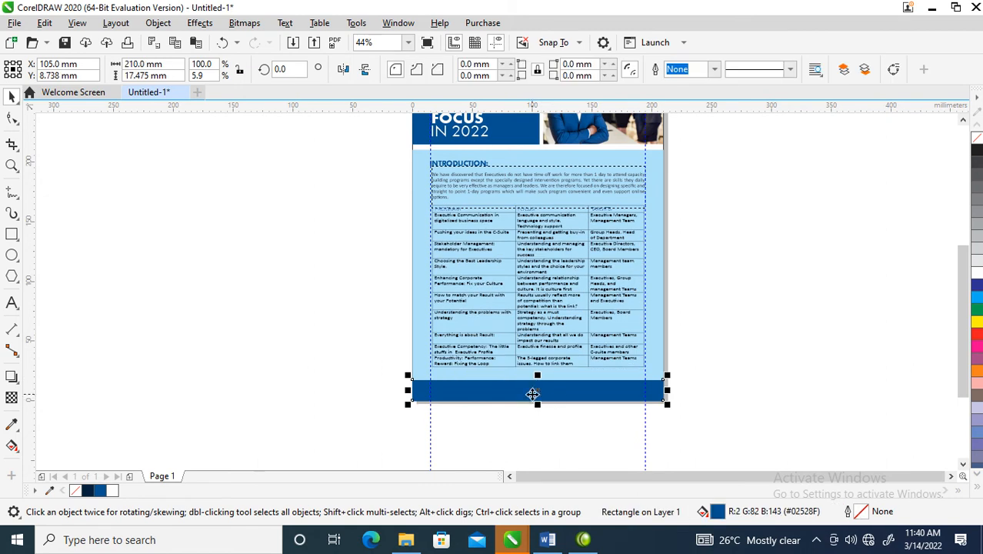
{"action": "key", "text": "z"}
{"action": "left_click_drag", "start_coordinate": [418, 144], "coordinate": [710, 406]}
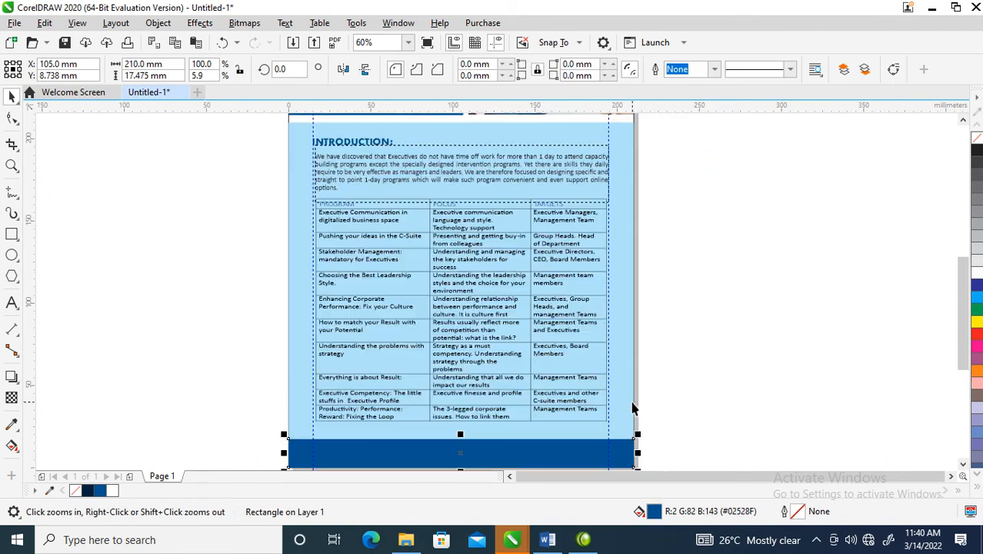
{"action": "key", "text": "space"}
{"action": "left_click", "coordinate": [554, 239]}
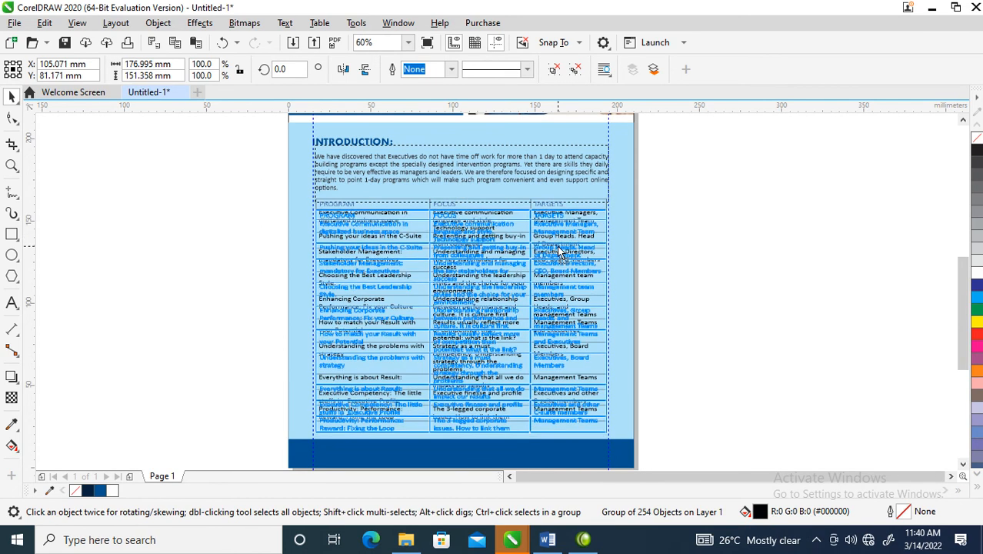
{"action": "key", "text": "z"}
{"action": "left_click_drag", "start_coordinate": [233, 147], "coordinate": [734, 286]}
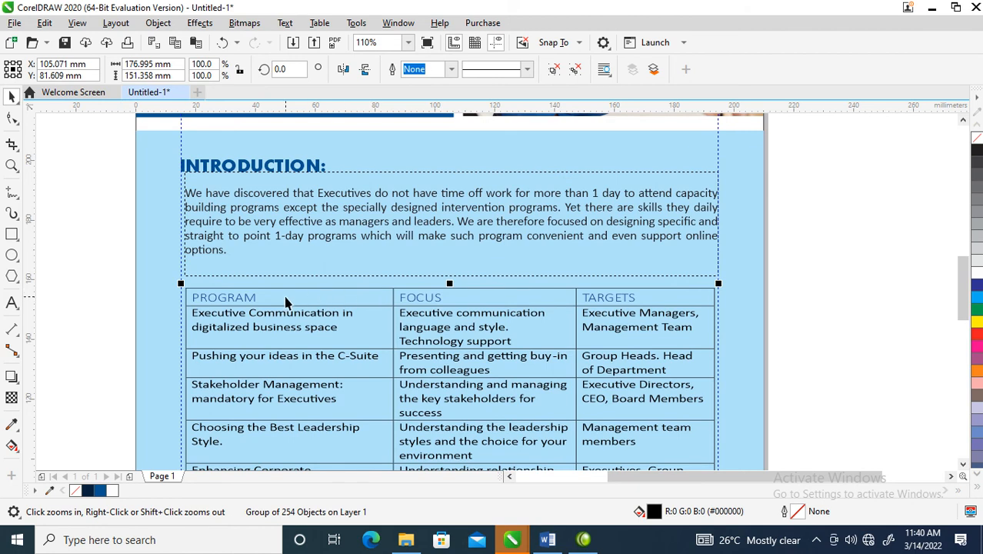
{"action": "left_click_drag", "start_coordinate": [97, 233], "coordinate": [877, 370]}
{"action": "key", "text": "space"}
{"action": "left_click_drag", "start_coordinate": [634, 286], "coordinate": [635, 271]}
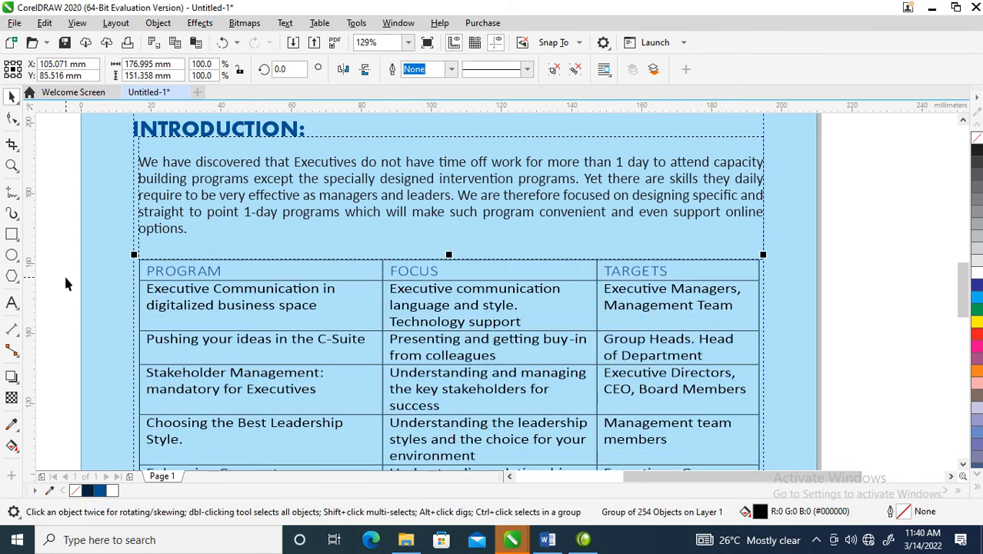
- Draw a rectangle about 178 by 6 mm over the table's header row and fill it with the document's R2 G82 B143 blue
{"action": "left_click", "coordinate": [11, 234]}
{"action": "left_click_drag", "start_coordinate": [139, 261], "coordinate": [763, 285]}
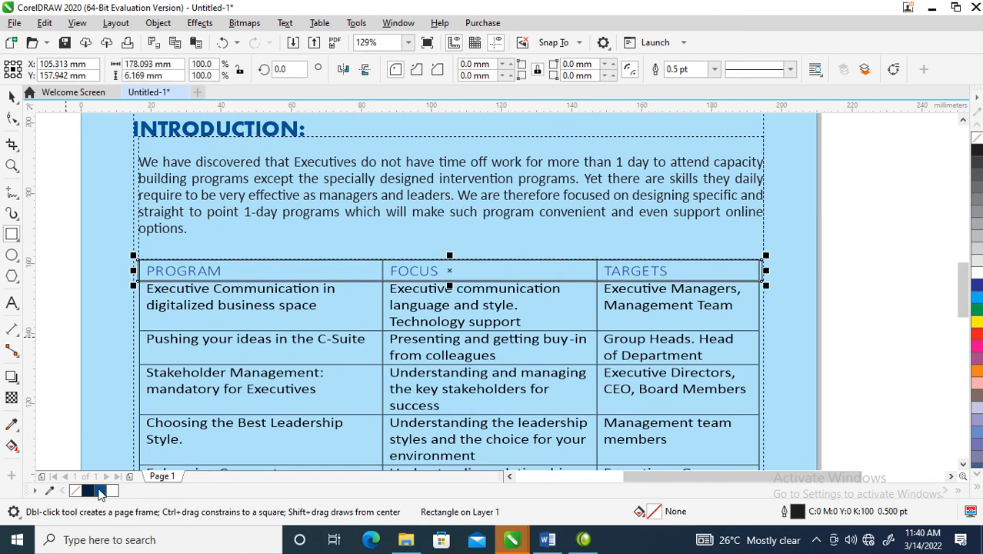
{"action": "left_click", "coordinate": [100, 493]}
{"action": "key", "text": "space"}
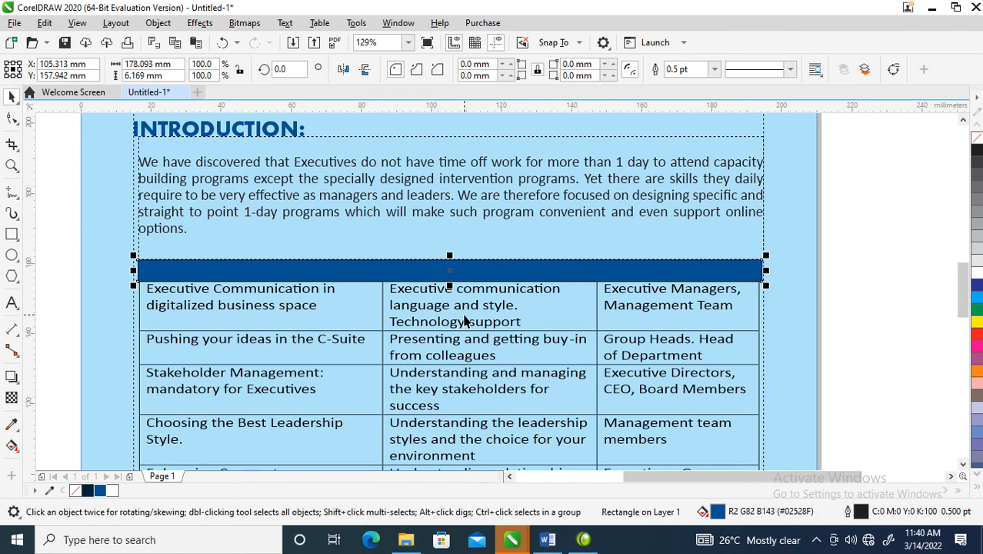
- Reorder the blue header rectangle so it lies above the page background but behind the table text
{"action": "key", "text": "ctrl+Page_Down"}
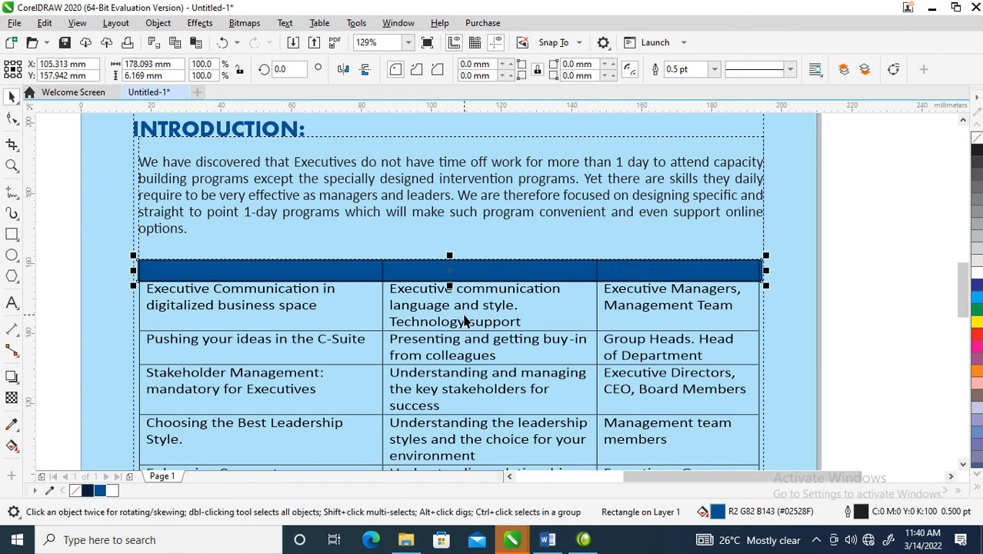
{"action": "key", "text": "ctrl+Page_Down"}
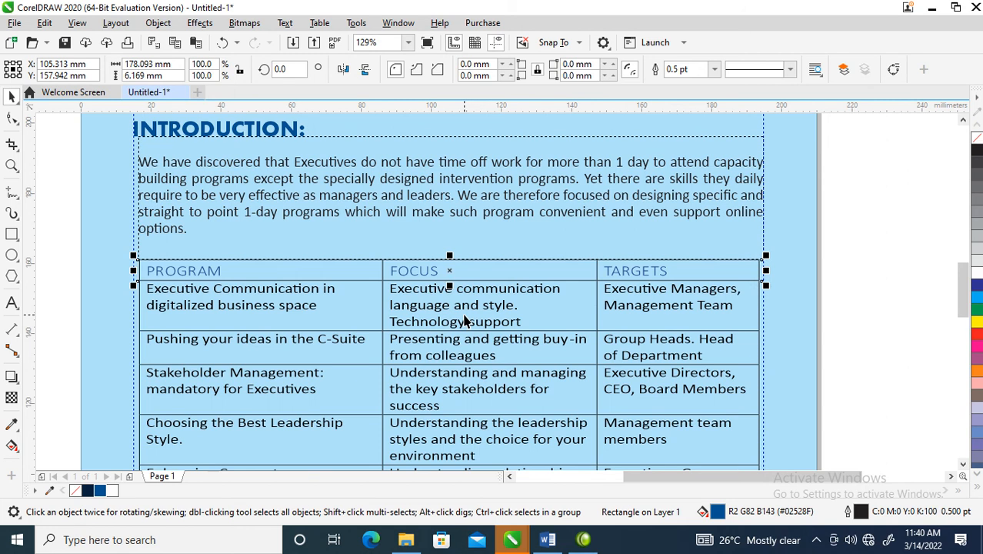
{"action": "key", "text": "shift+Page_Up"}
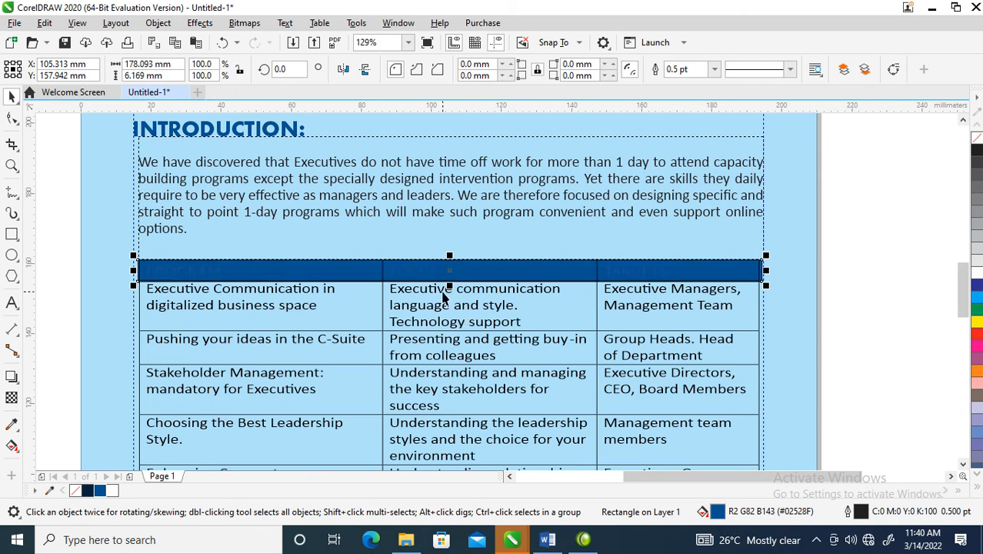
- Ungroup the table and give its PROGRAM, FOCUS and TARGETS headings a white fill and white outline
{"action": "left_click", "coordinate": [422, 274]}
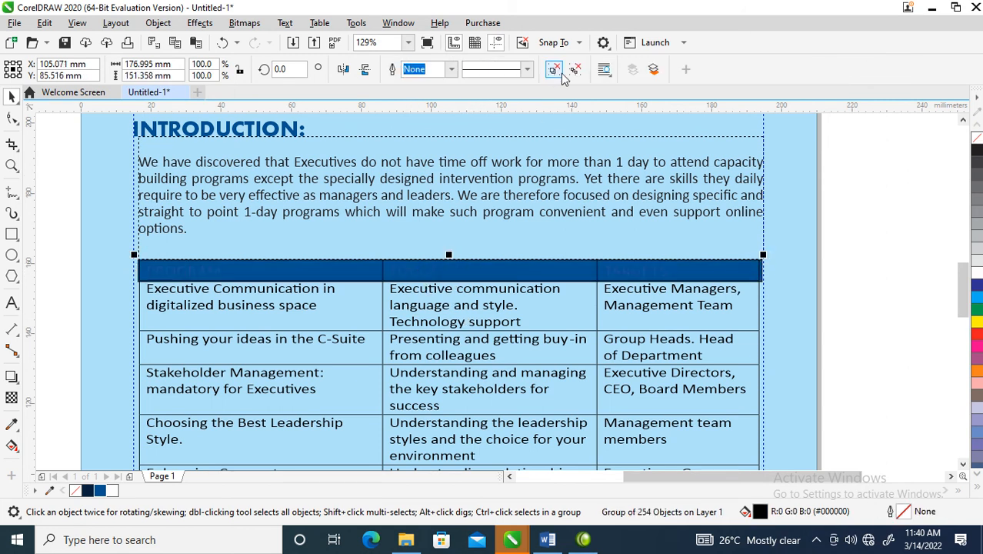
{"action": "left_click_drag", "start_coordinate": [135, 257], "coordinate": [230, 296]}
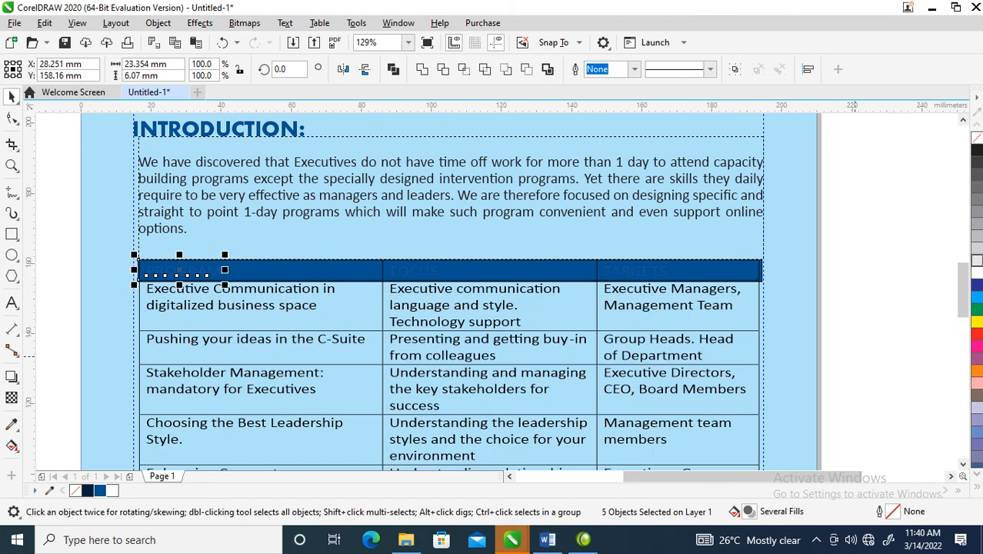
{"action": "left_click", "coordinate": [978, 273]}
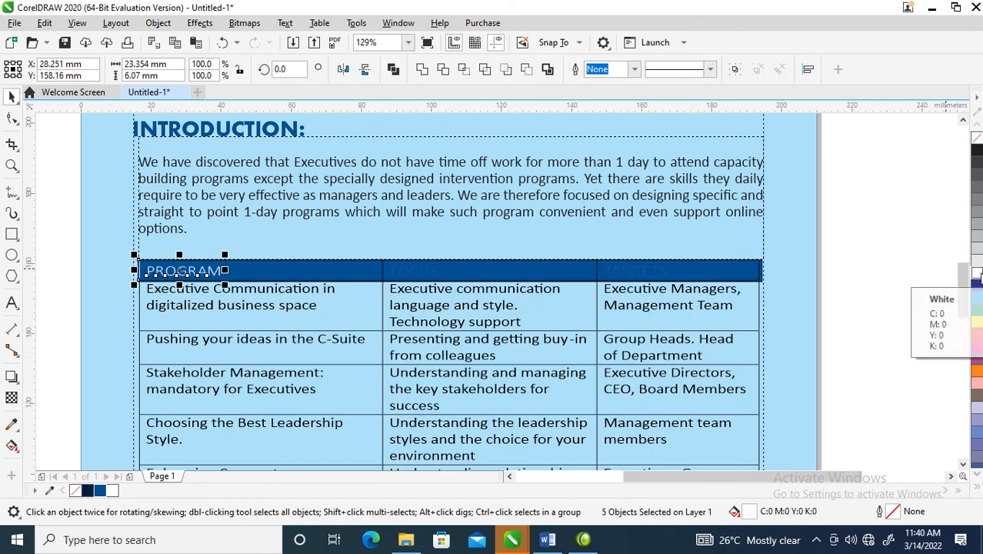
{"action": "right_click", "coordinate": [978, 273]}
{"action": "left_click_drag", "start_coordinate": [385, 232], "coordinate": [555, 288]}
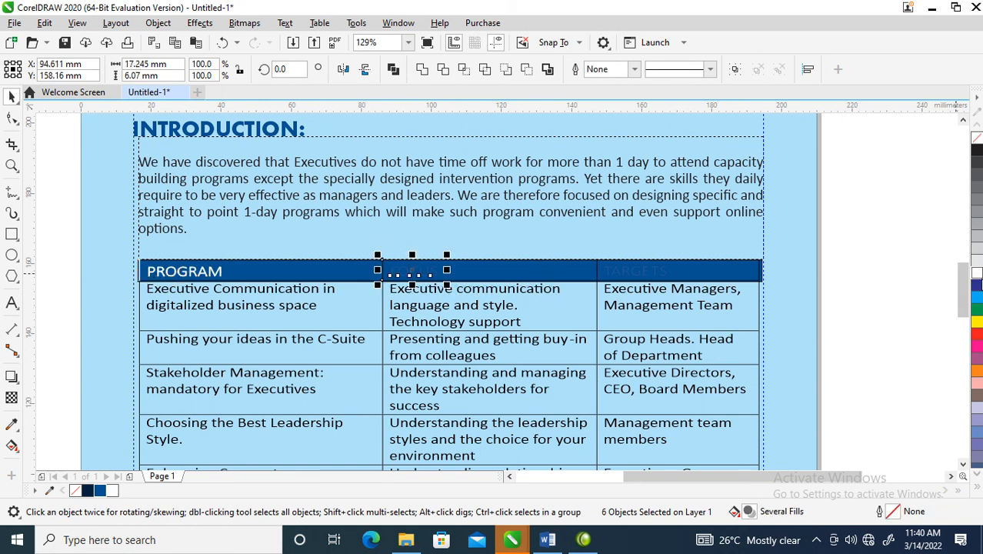
{"action": "left_click", "coordinate": [979, 273]}
{"action": "right_click", "coordinate": [978, 273]}
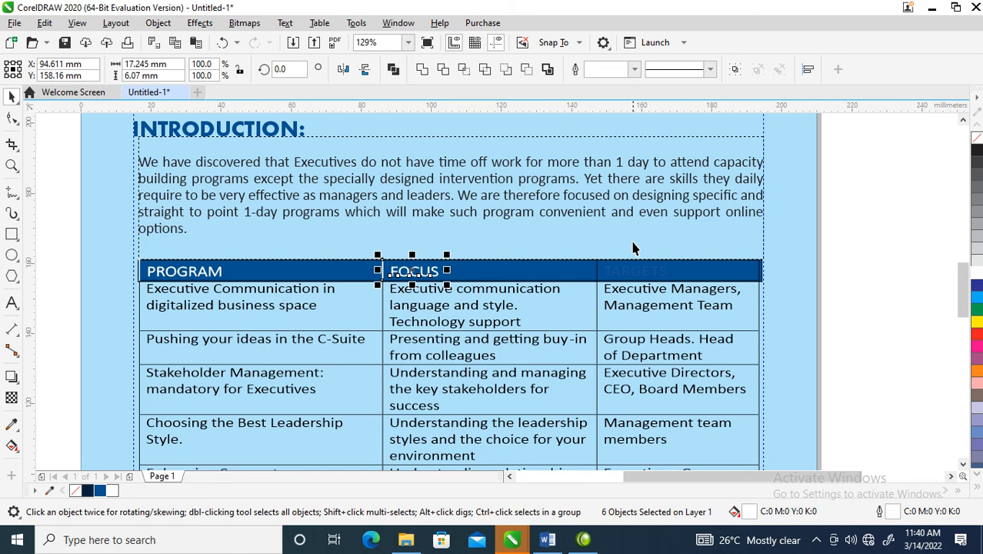
{"action": "left_click_drag", "start_coordinate": [572, 238], "coordinate": [739, 299]}
{"action": "left_click", "coordinate": [978, 274]}
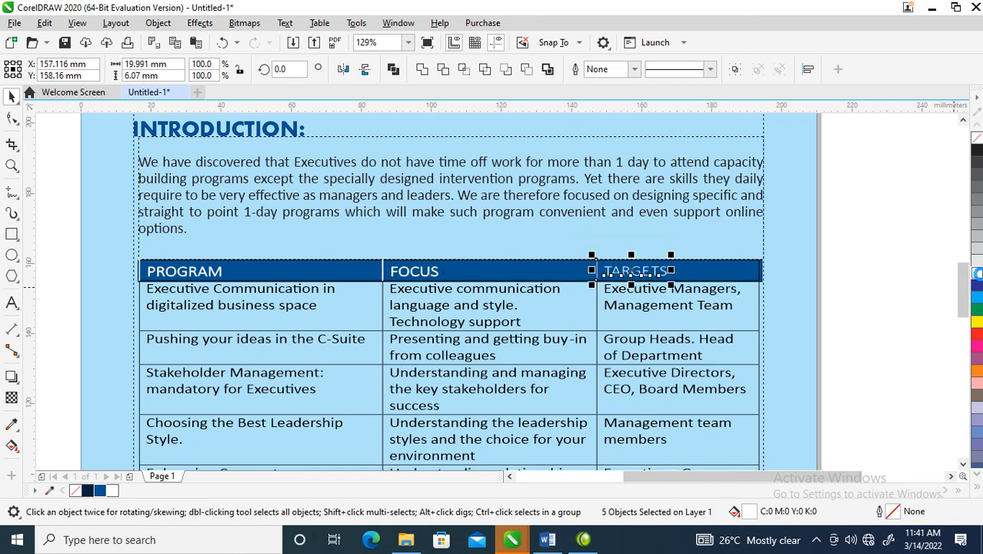
{"action": "right_click", "coordinate": [979, 274]}
- Copy all objects on page 1, add a second page and paste the copies onto it
{"action": "scroll", "coordinate": [446, 340], "scroll_direction": "down", "scroll_amount": 2}
{"action": "scroll", "coordinate": [482, 286], "scroll_direction": "down", "scroll_amount": 1}
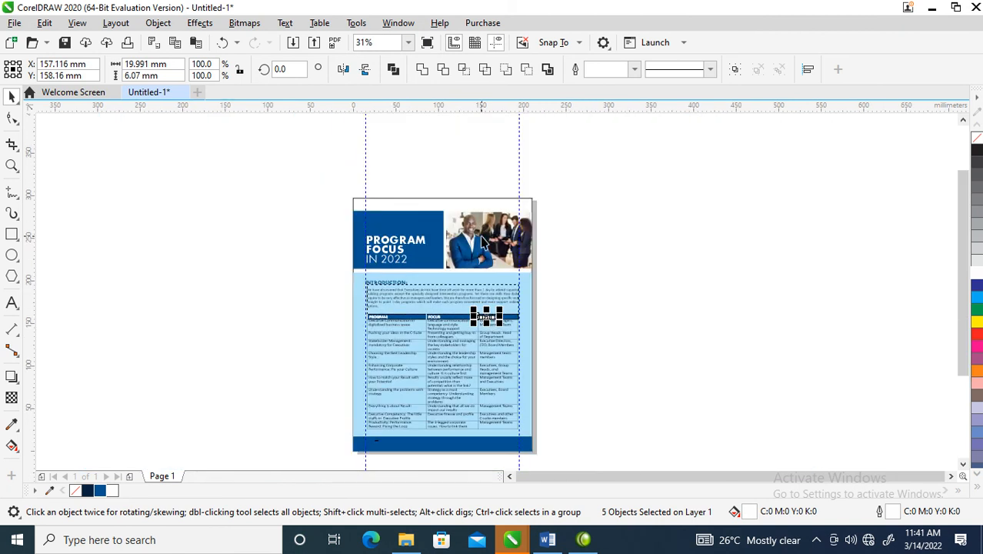
{"action": "key", "text": "F2"}
{"action": "left_click_drag", "start_coordinate": [273, 156], "coordinate": [593, 457]}
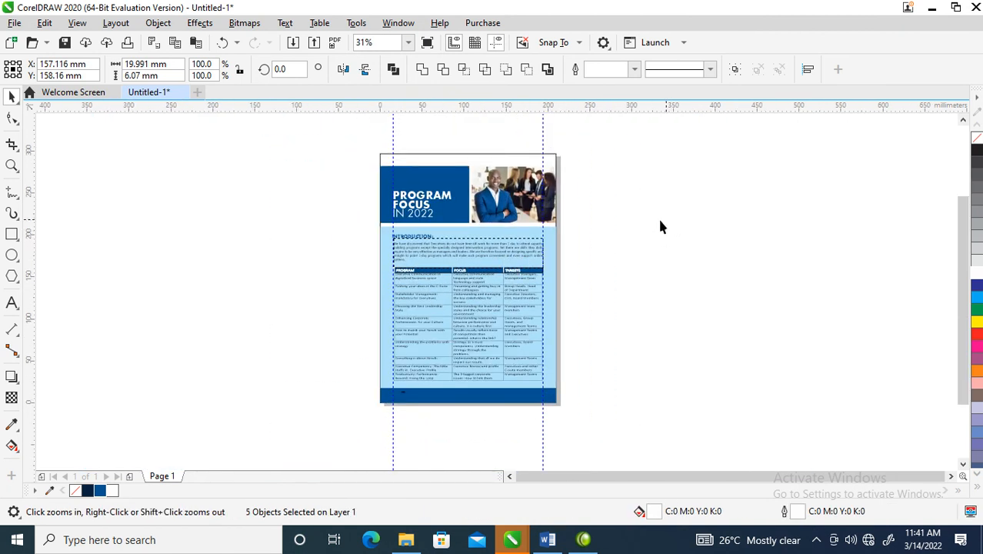
{"action": "left_click", "coordinate": [670, 219]}
{"action": "key", "text": "F2"}
{"action": "left_click_drag", "start_coordinate": [324, 125], "coordinate": [712, 484]}
{"action": "left_click_drag", "start_coordinate": [318, 133], "coordinate": [599, 415]}
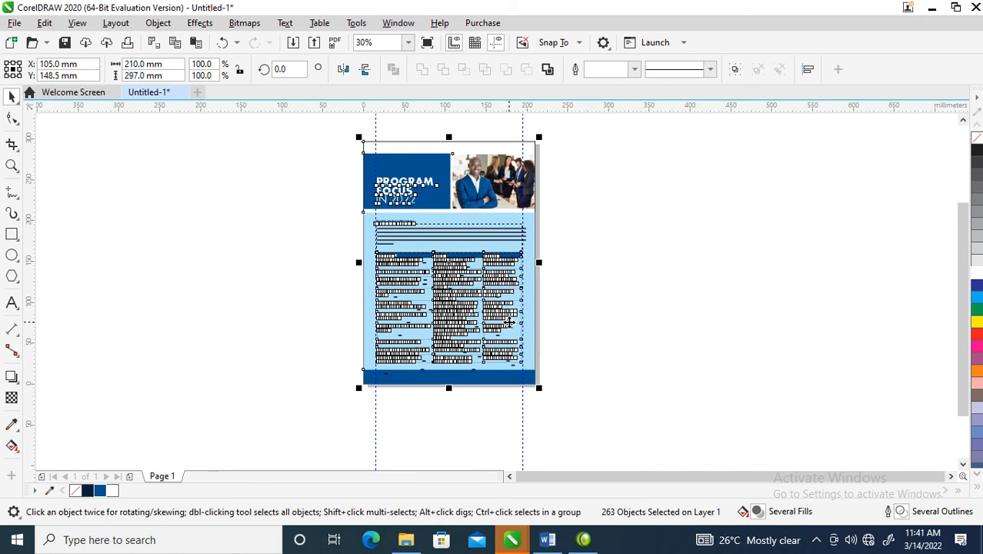
{"action": "left_click", "coordinate": [129, 477]}
{"action": "key", "text": "ctrl+v"}
- Delete the header, photo, introduction and table from page 2 and stretch its light-blue background upward to about 277 mm tall
{"action": "key", "text": "z"}
{"action": "left_click_drag", "start_coordinate": [307, 117], "coordinate": [509, 274]}
{"action": "left_click_drag", "start_coordinate": [323, 150], "coordinate": [666, 238]}
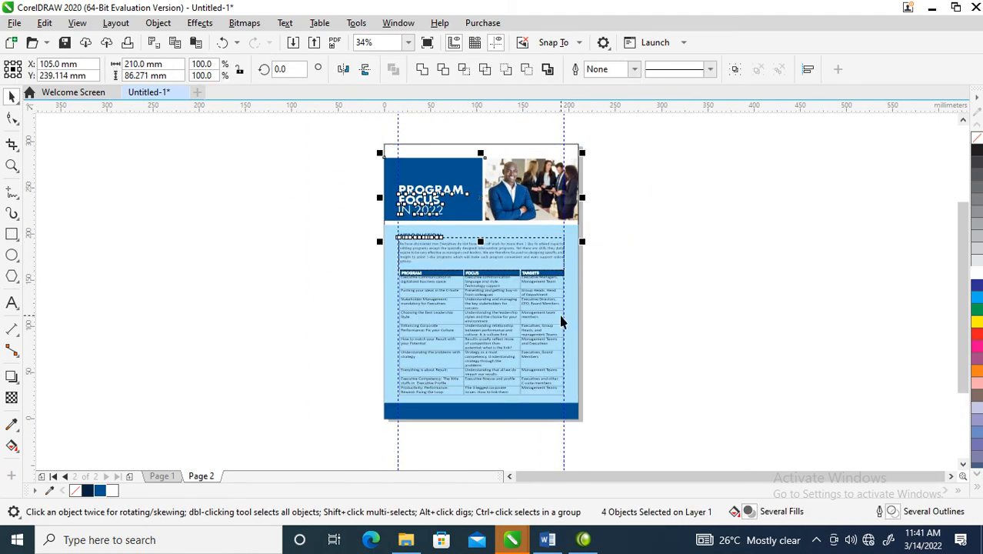
{"action": "key", "text": "Delete"}
{"action": "left_click_drag", "start_coordinate": [315, 206], "coordinate": [575, 409]}
{"action": "key", "text": "Delete"}
{"action": "left_click", "coordinate": [516, 282]}
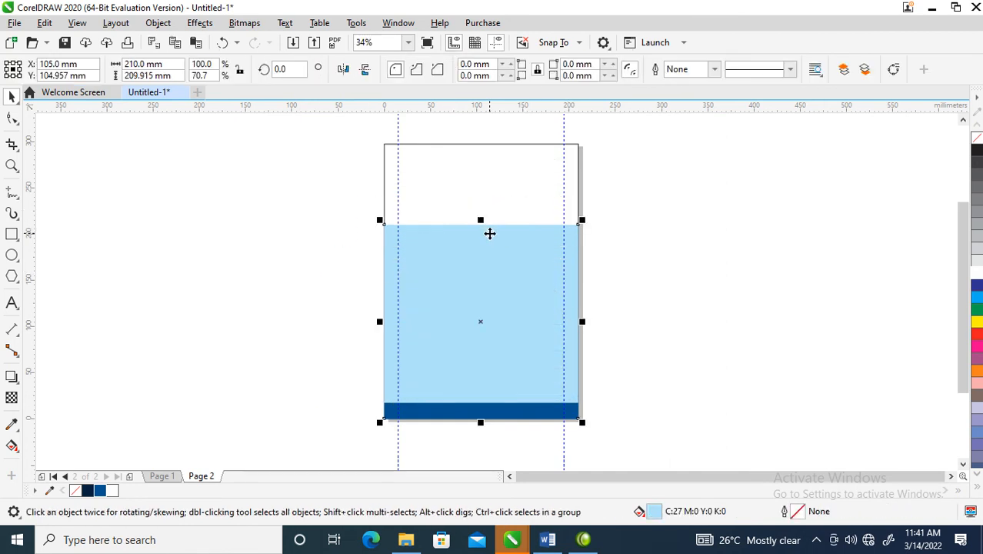
{"action": "left_click_drag", "start_coordinate": [480, 219], "coordinate": [487, 158]}
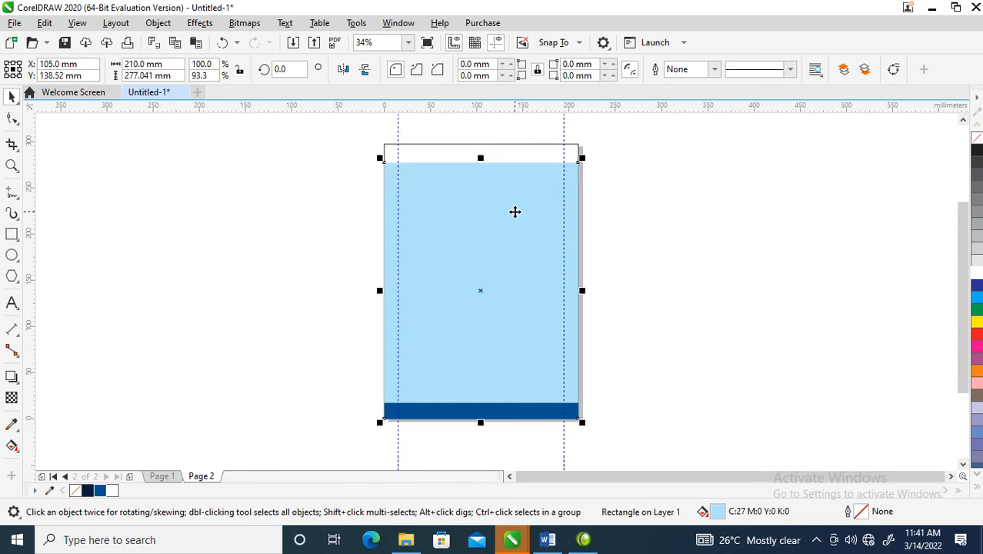
- Switch to the PROGRAM FOCUS IN 2022 Word document and copy all text from below the table through STEP 4
{"action": "left_click", "coordinate": [547, 539]}
{"action": "left_click_drag", "start_coordinate": [979, 182], "coordinate": [981, 318]}
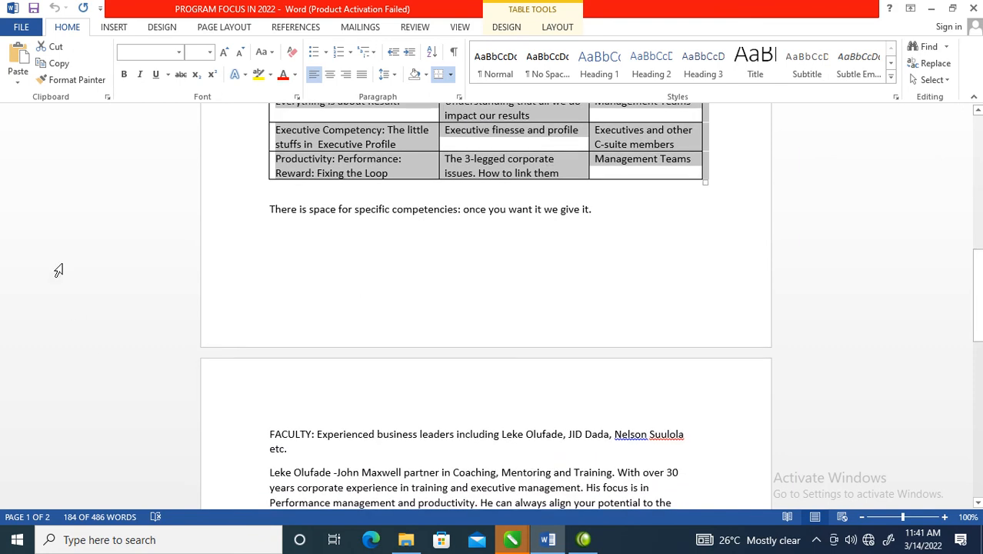
{"action": "left_click_drag", "start_coordinate": [263, 205], "coordinate": [497, 303]}
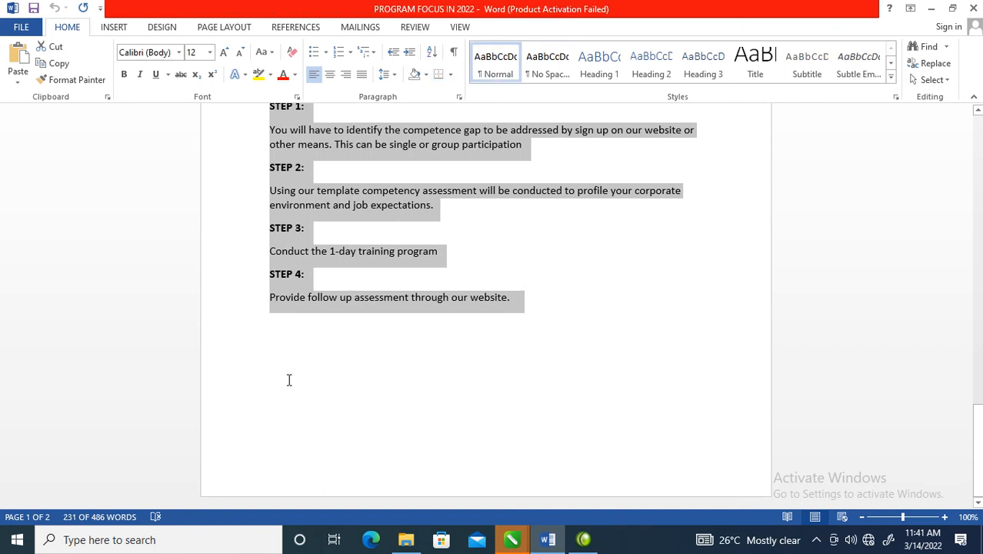
- Return to page 2 of the CorelDRAW document and draw a paragraph text frame about 178.5 by 236 mm between the guidelines
{"action": "left_click", "coordinate": [511, 537]}
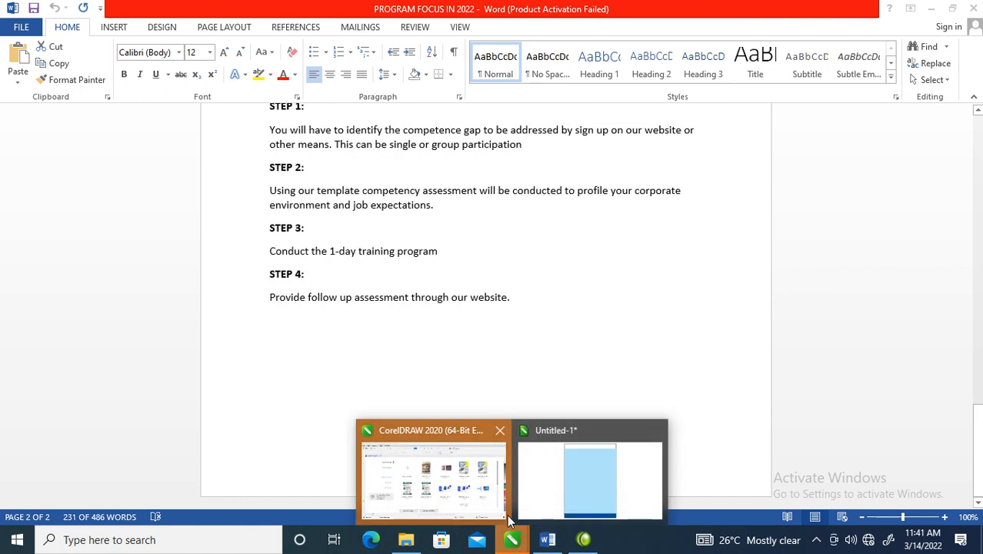
{"action": "left_click", "coordinate": [585, 482]}
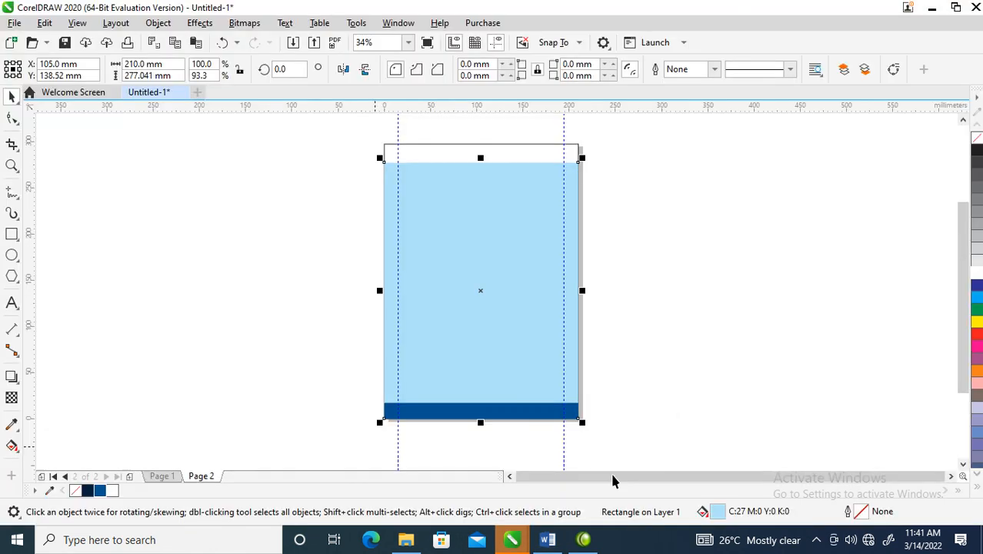
{"action": "left_click", "coordinate": [12, 302]}
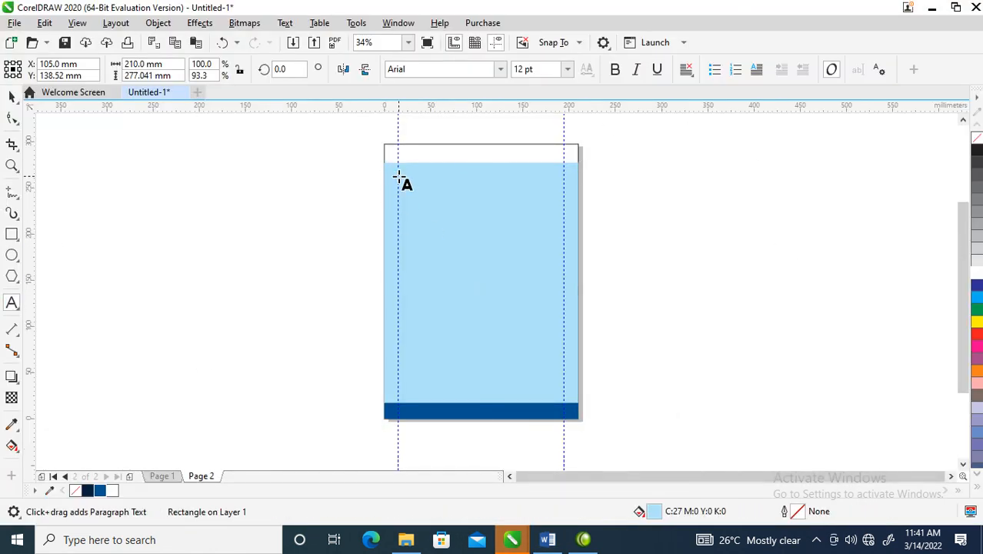
{"action": "left_click_drag", "start_coordinate": [399, 176], "coordinate": [563, 396]}
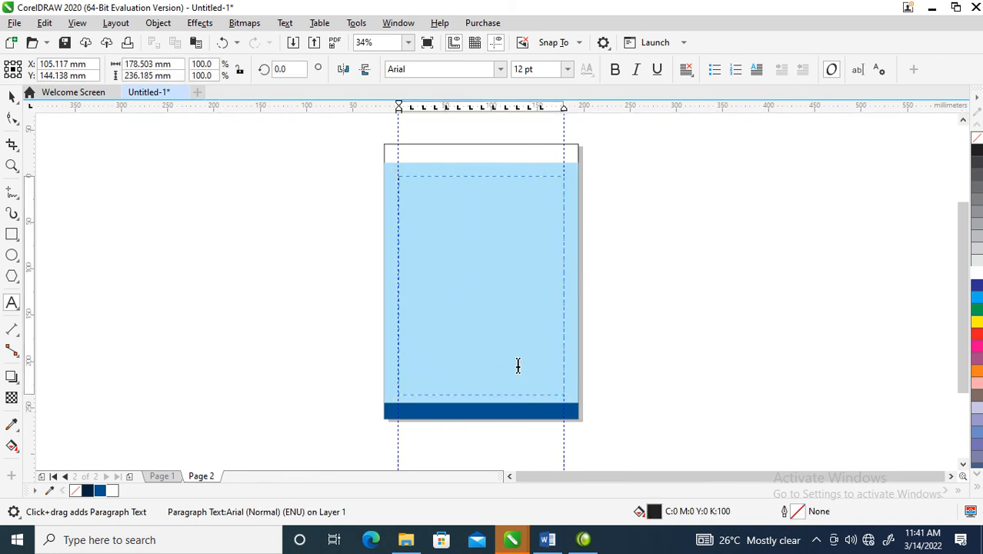
- Paste the copied Word text into the frame using Maintain Fonts and Formatting with Force CMYK Black
{"action": "key", "text": "ctrl+v"}
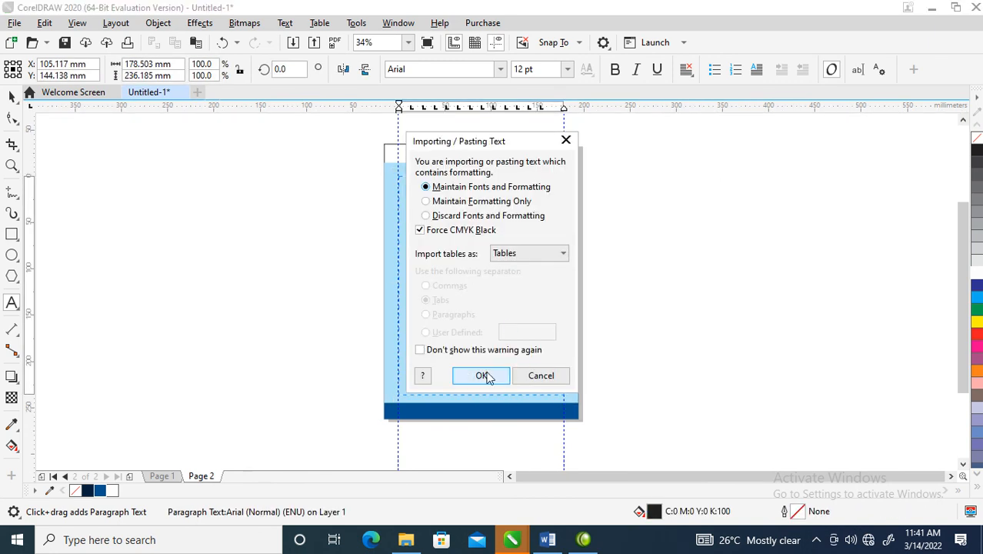
{"action": "left_click", "coordinate": [487, 376]}
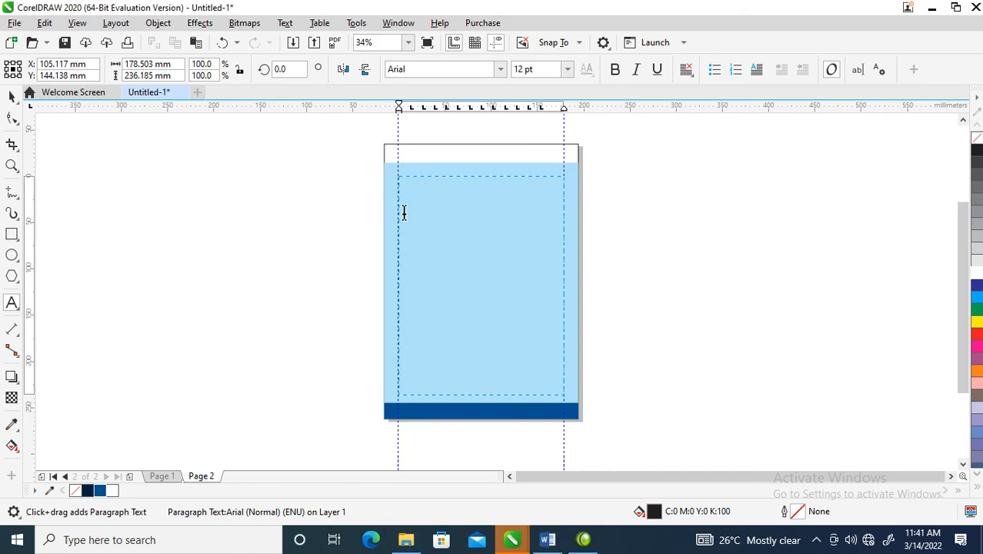
{"action": "key", "text": "ctrl+space"}
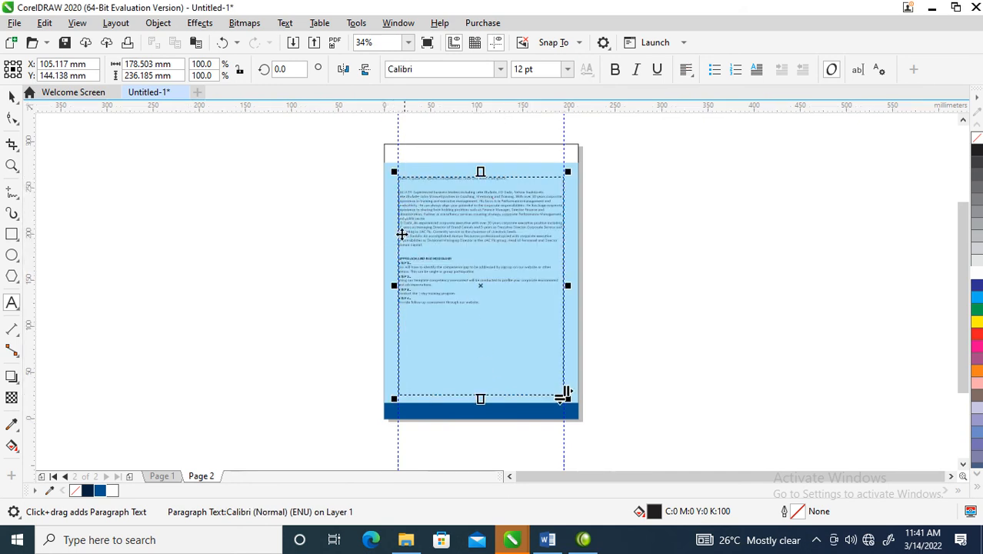
- Apply Full Justify alignment to the pasted page 2 text and open the paragraph for text editing
{"action": "key", "text": "F2"}
{"action": "left_click_drag", "start_coordinate": [685, 372], "coordinate": [684, 371]}
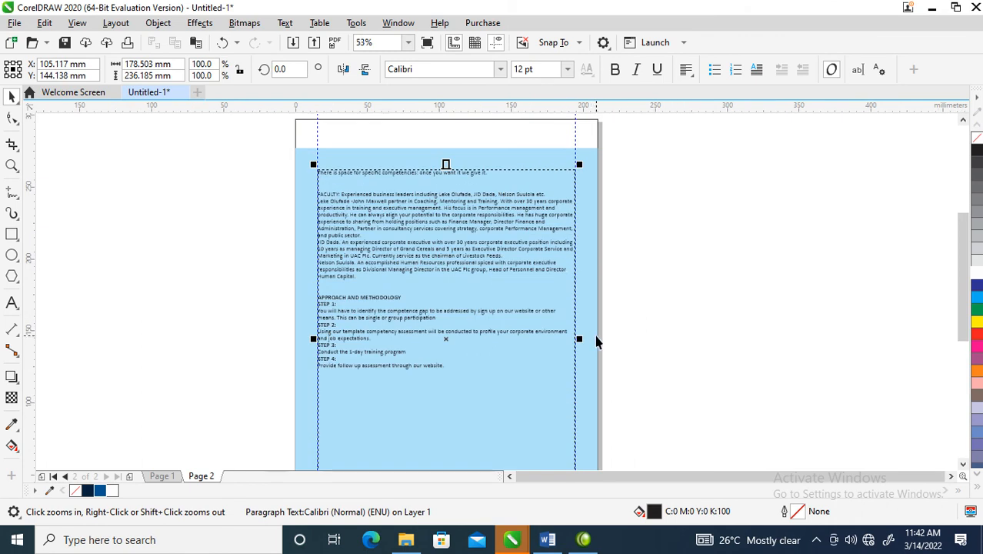
{"action": "left_click", "coordinate": [685, 70]}
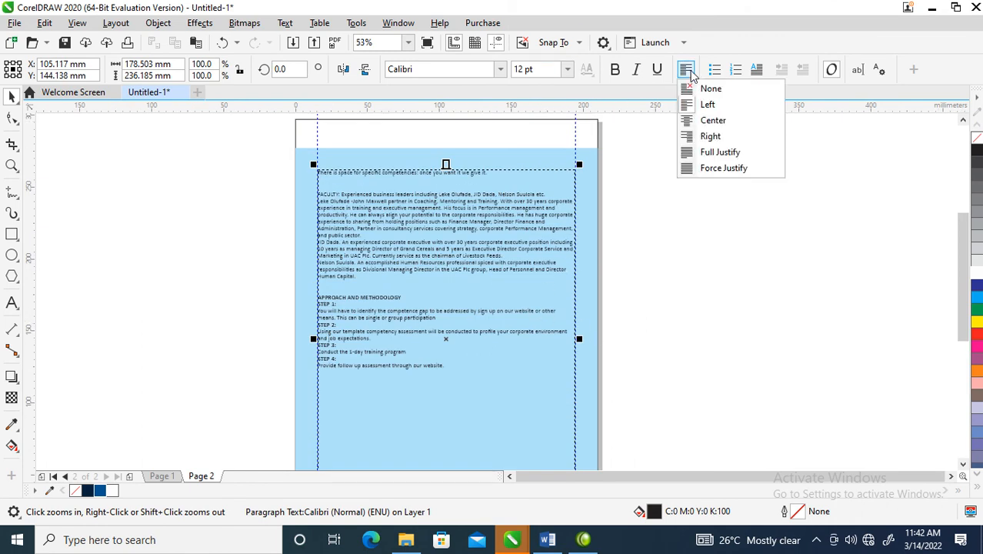
{"action": "left_click", "coordinate": [711, 151]}
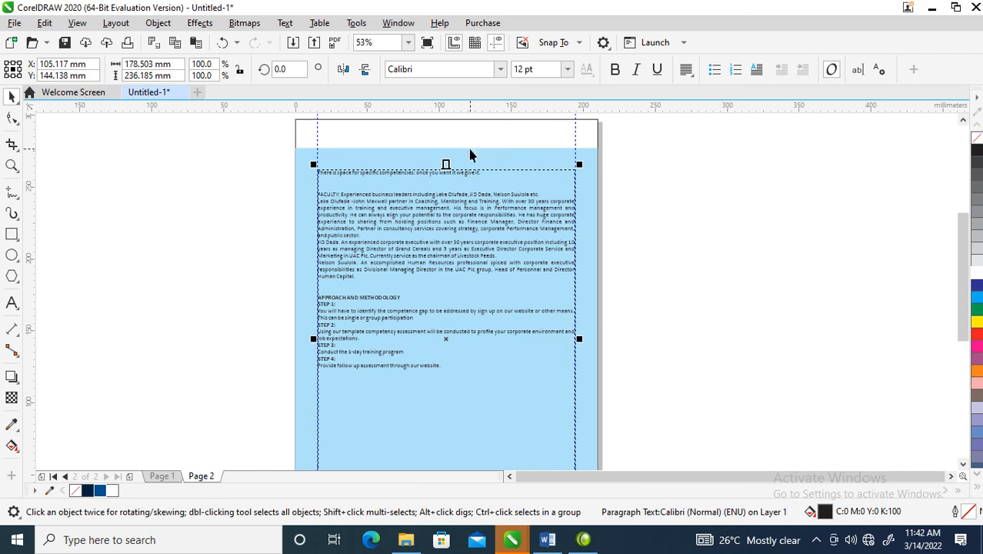
{"action": "double_click", "coordinate": [443, 171]}
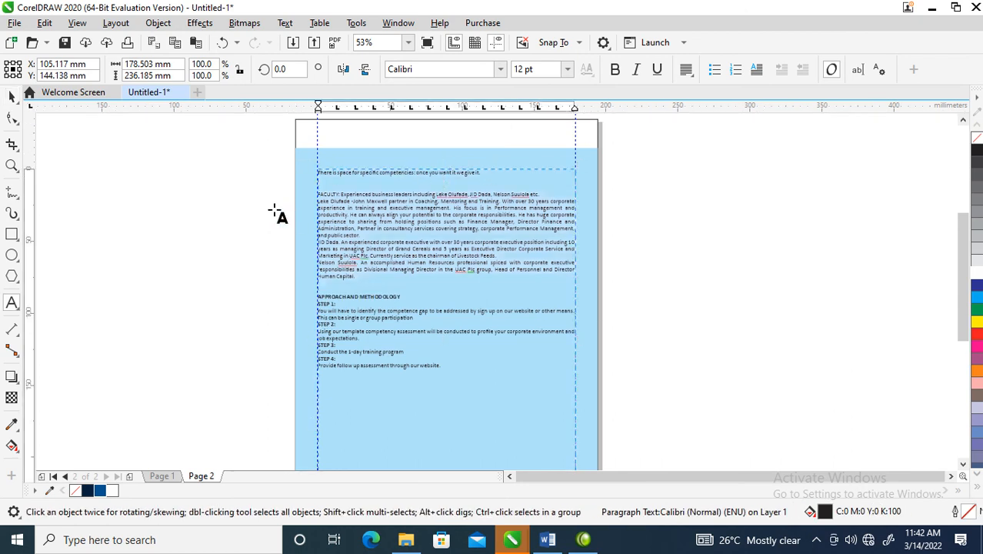
{"action": "key", "text": "ctrl+x"}
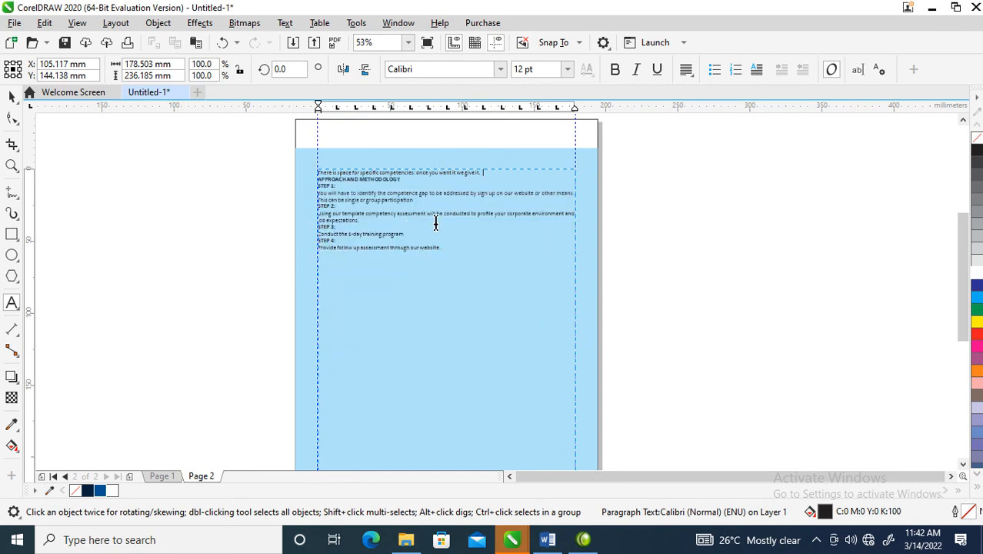
{"action": "key", "text": "ctrl+z"}
{"action": "key", "text": "ctrl+space"}
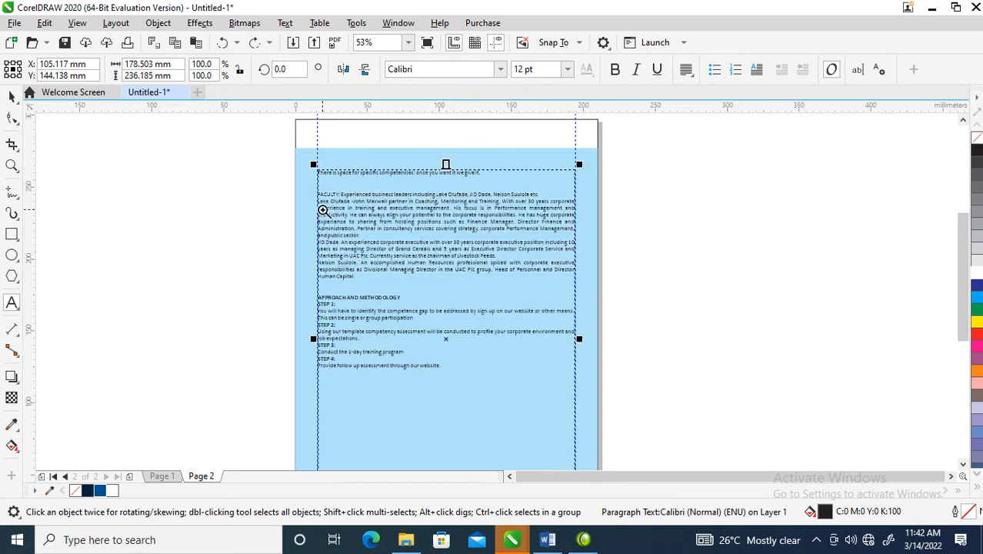
- Cut the sentence "There is space for specific competencies: once you want it we give it." from the page 2 frame
{"action": "key", "text": "F2"}
{"action": "left_click", "coordinate": [485, 225]}
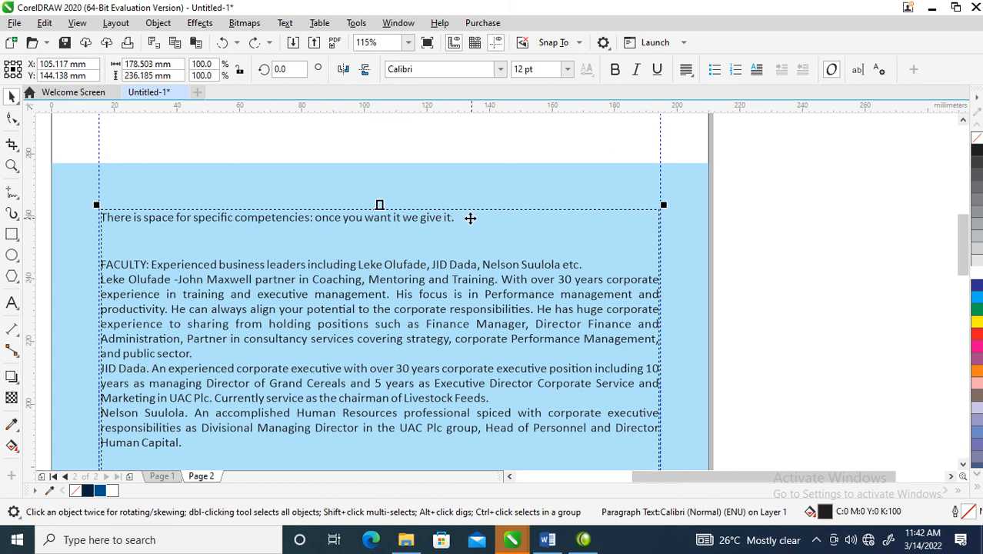
{"action": "double_click", "coordinate": [461, 219]}
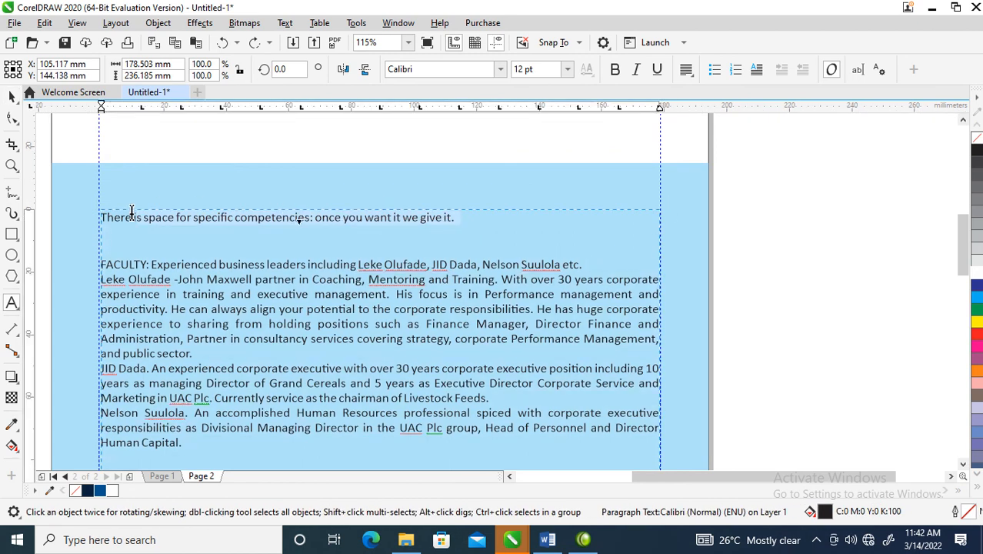
{"action": "key", "text": "ctrl+x"}
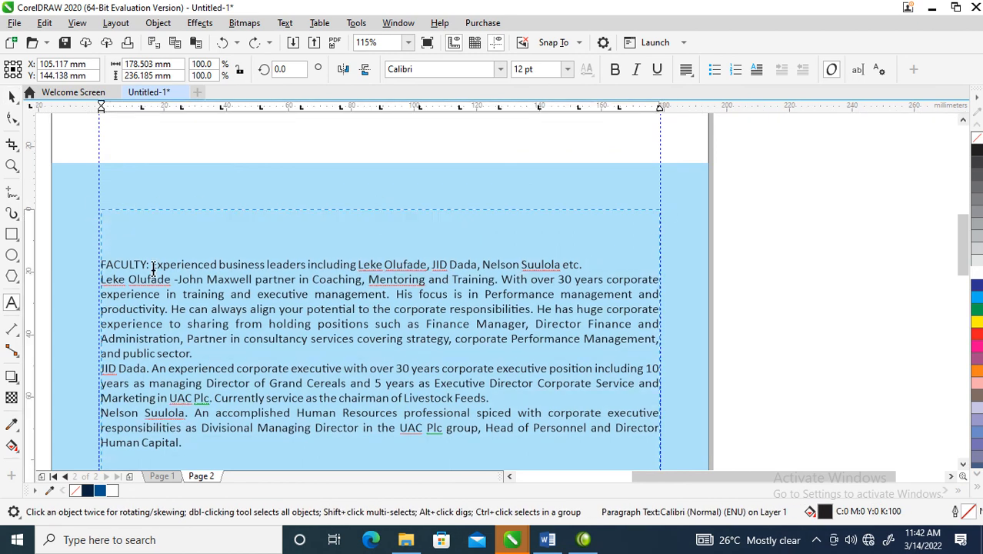
{"action": "key", "text": "ctrl+space"}
- Paste the cut competencies sentence on page 1 as artistic text and place it just below the program table
{"action": "left_click", "coordinate": [156, 477]}
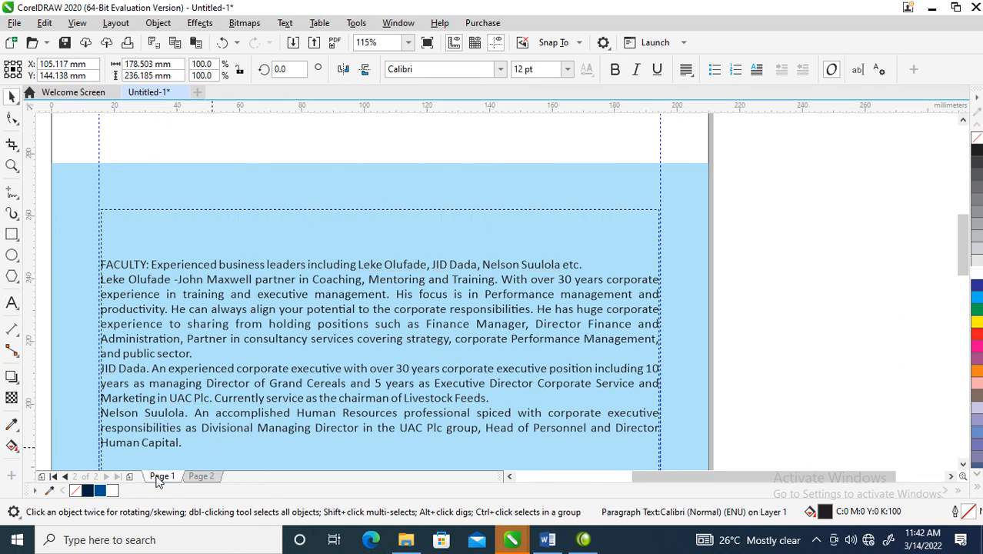
{"action": "key", "text": "F4"}
{"action": "key", "text": "F2"}
{"action": "left_click_drag", "start_coordinate": [354, 347], "coordinate": [654, 433]}
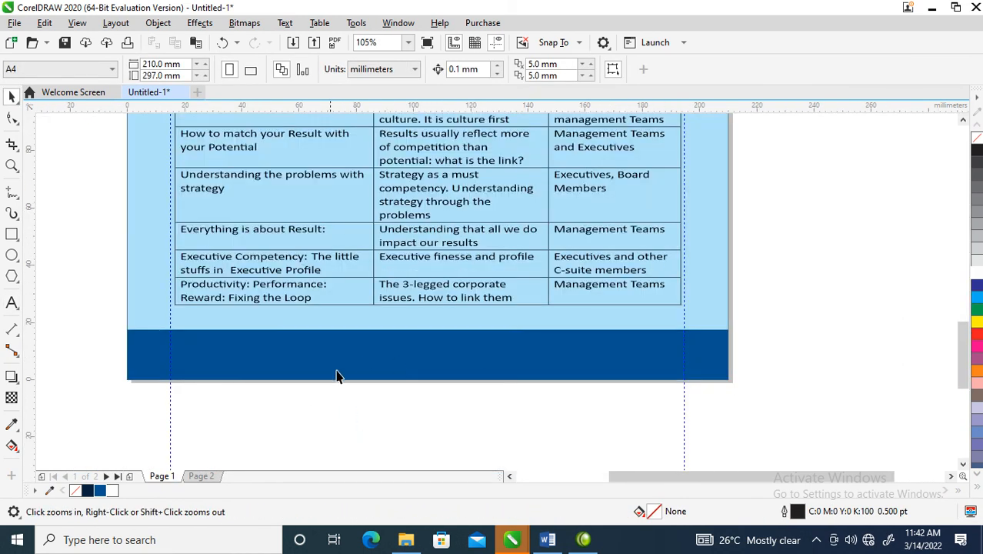
{"action": "key", "text": "F8"}
{"action": "left_click", "coordinate": [198, 314]}
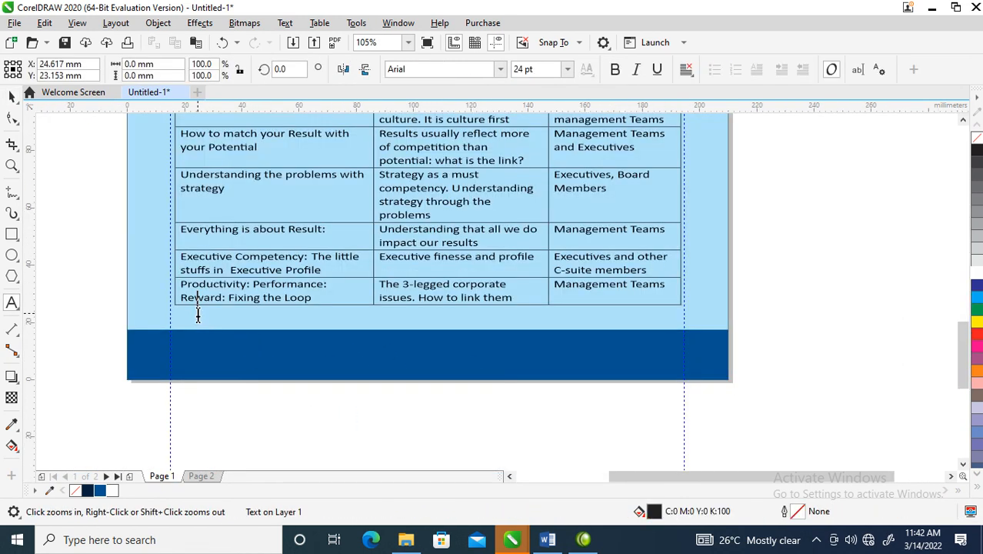
{"action": "key", "text": "ctrl+v"}
{"action": "key", "text": "ctrl+space"}
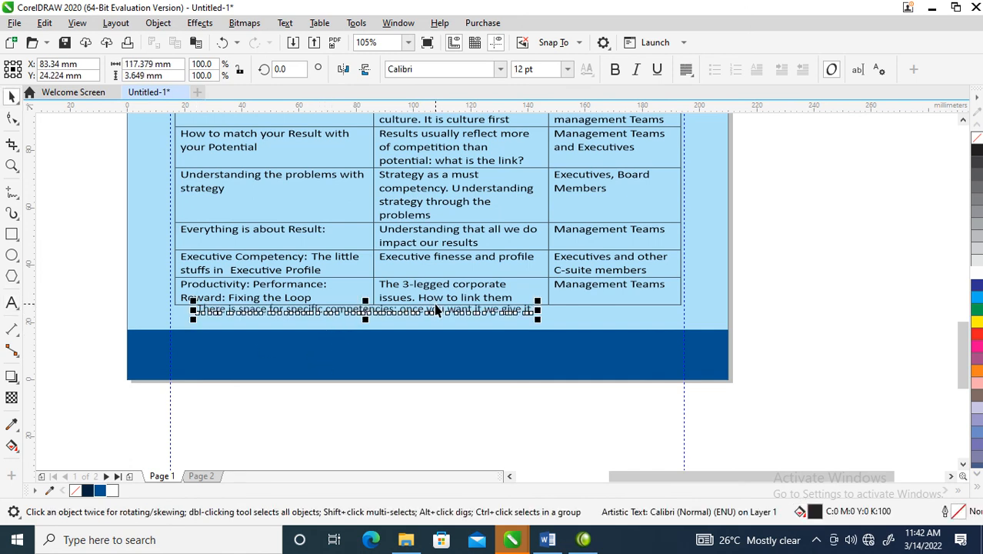
{"action": "left_click_drag", "start_coordinate": [435, 309], "coordinate": [429, 336]}
- Lower the top edge of the dark blue footer bar to a height of about 13 mm on both pages
{"action": "left_click", "coordinate": [416, 334]}
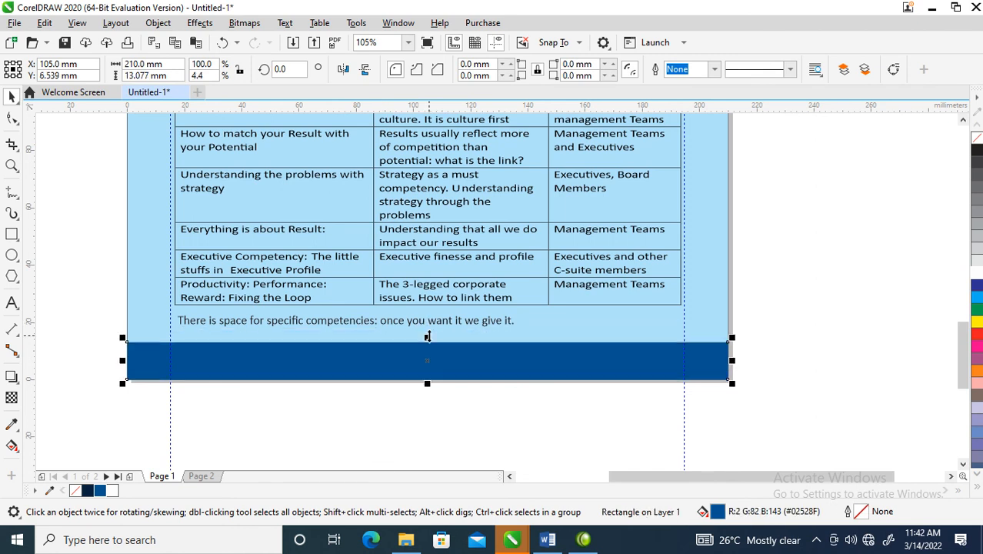
{"action": "key", "text": "Page_Down"}
{"action": "left_click", "coordinate": [413, 342]}
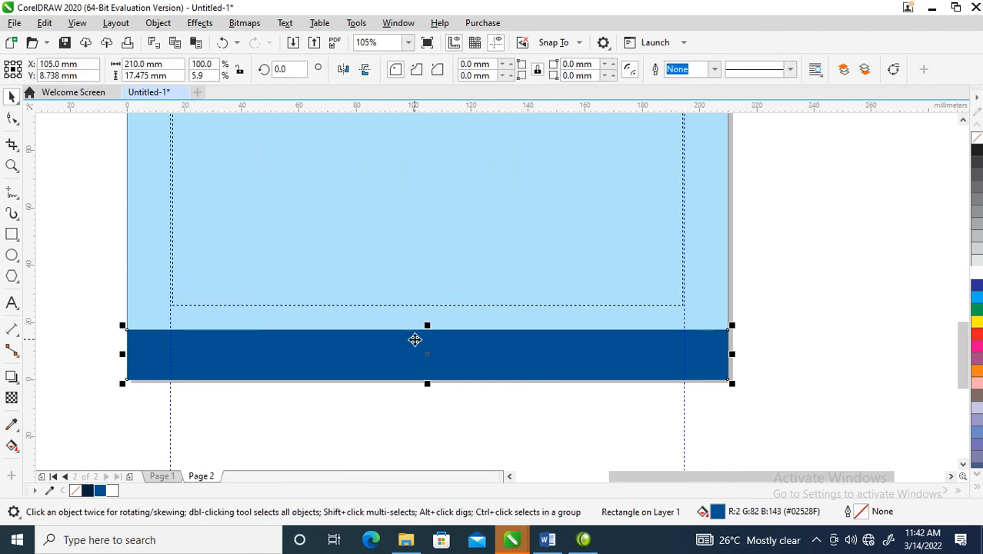
{"action": "key", "text": "ctrl+r"}
- Remove the empty lines at the start of the page 2 text and make "FACULTY: Experienced" bold
{"action": "scroll", "coordinate": [446, 291], "scroll_direction": "down", "scroll_amount": 3}
{"action": "key", "text": "F2"}
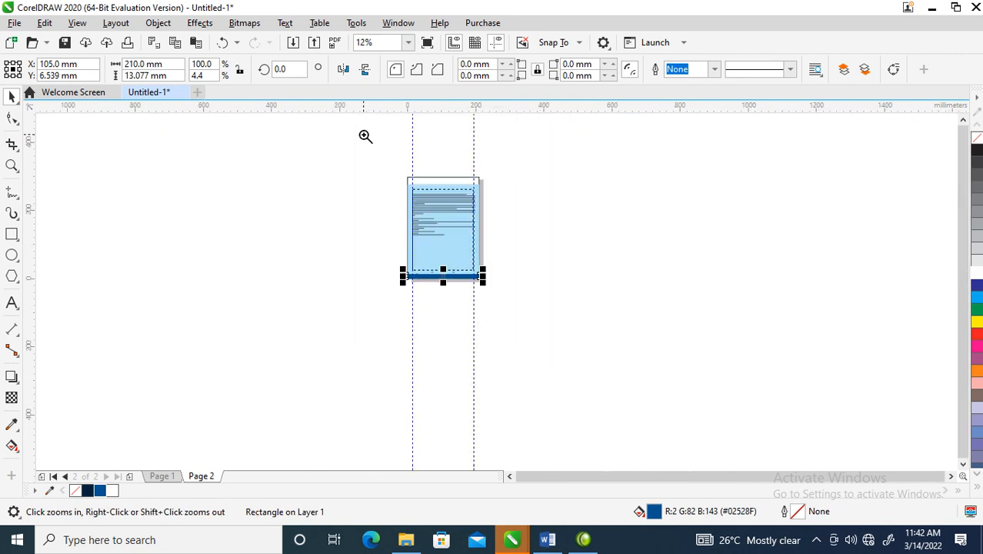
{"action": "left_click_drag", "start_coordinate": [382, 177], "coordinate": [515, 245]}
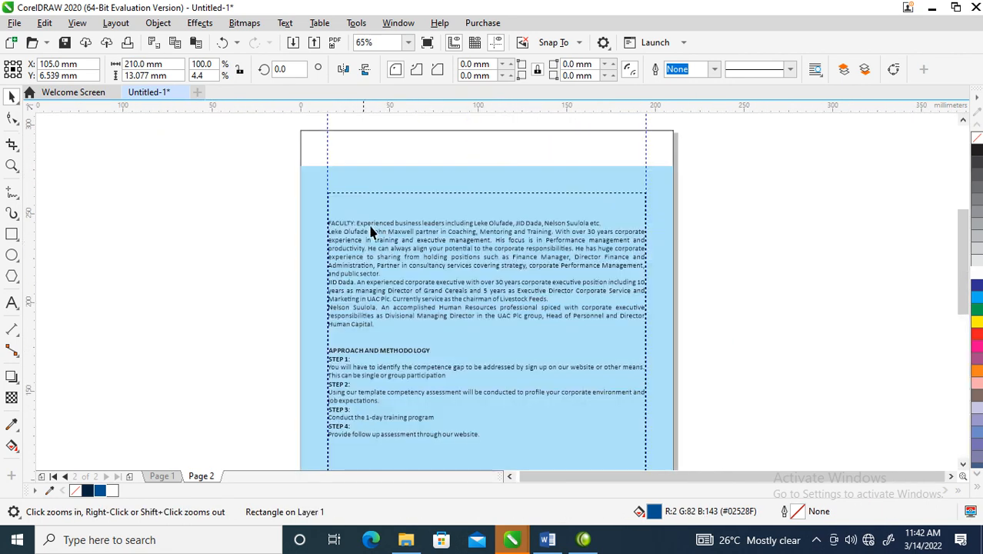
{"action": "left_click_drag", "start_coordinate": [281, 150], "coordinate": [698, 351]}
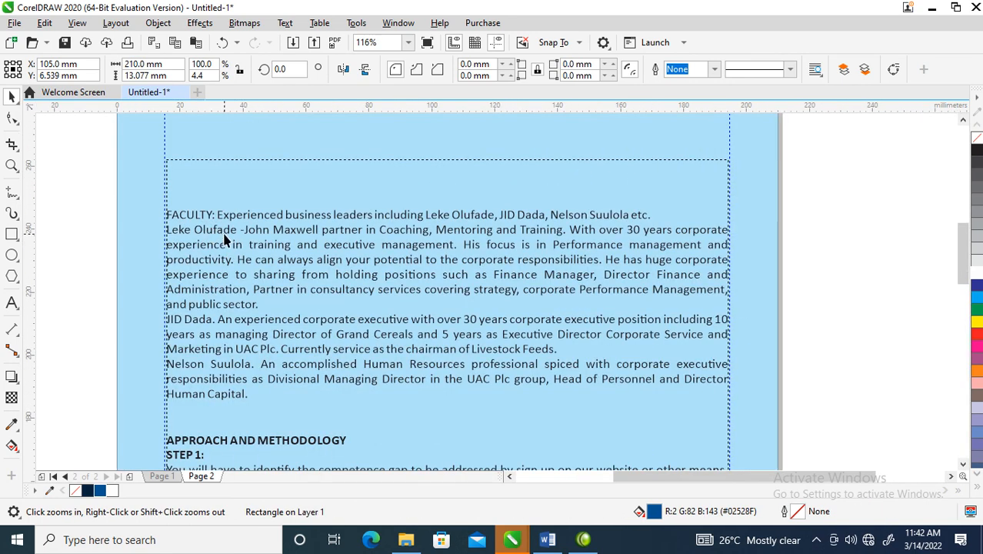
{"action": "double_click", "coordinate": [179, 218]}
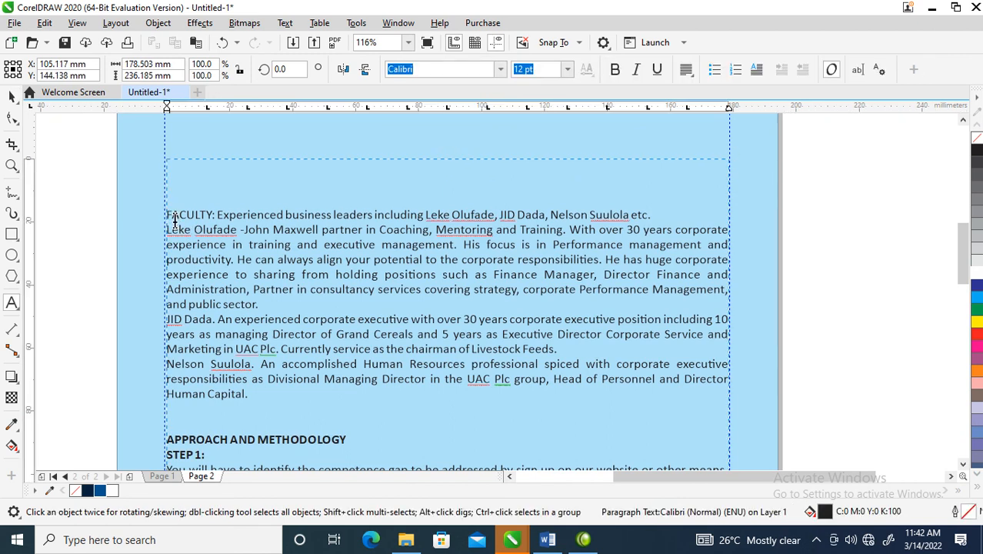
{"action": "key", "text": "BackSpace"}
{"action": "key", "text": "BackSpace"}
{"action": "key", "text": "BackSpace"}
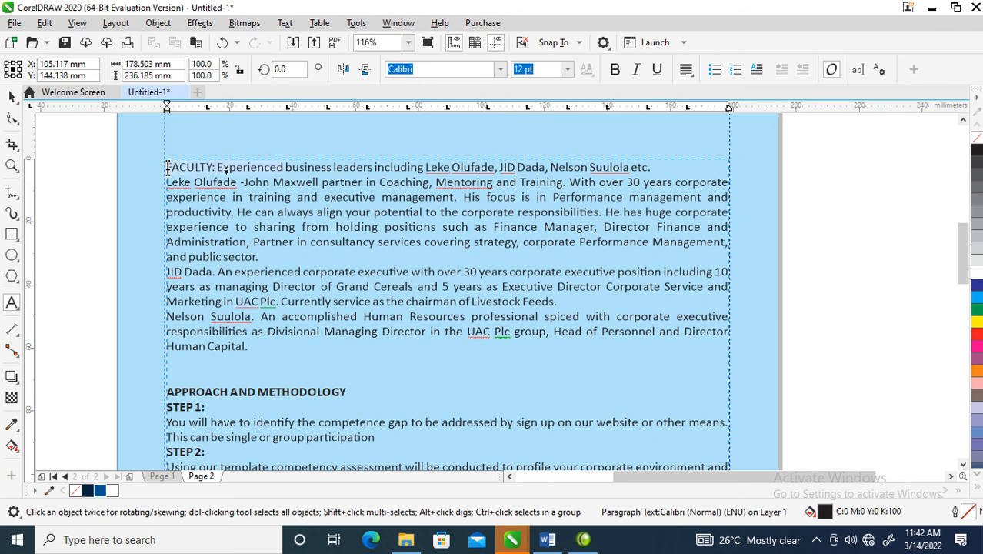
{"action": "left_click", "coordinate": [615, 69]}
- Insert blank lines after the FACULTY line, the first faculty profile and the APPROACH AND METHODOLOGY heading
{"action": "left_click", "coordinate": [275, 258]}
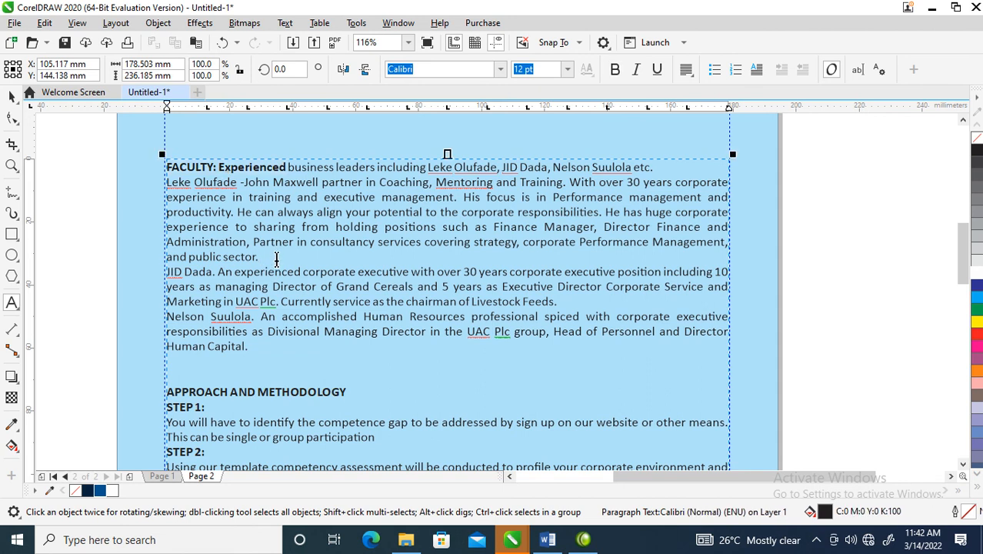
{"action": "key", "text": "Return"}
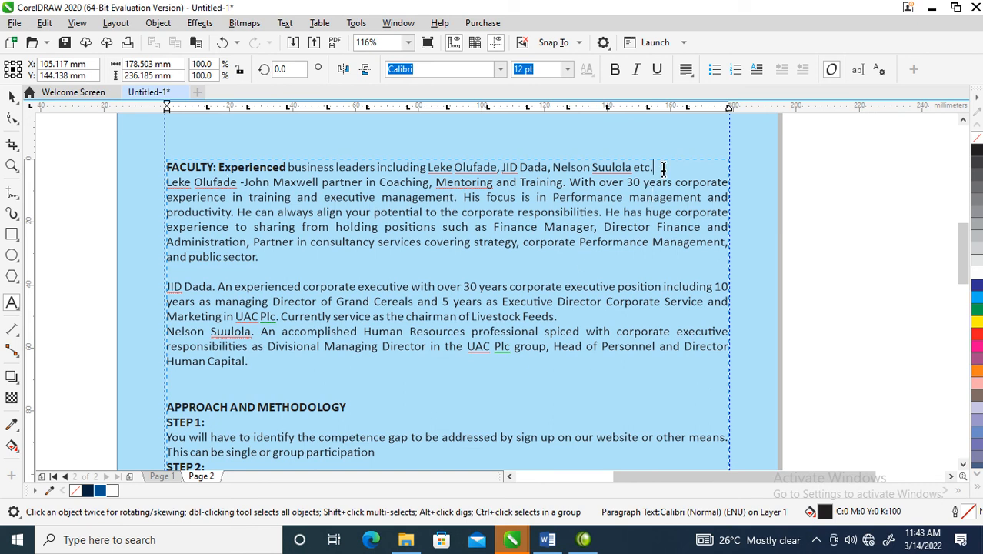
{"action": "key", "text": "Return"}
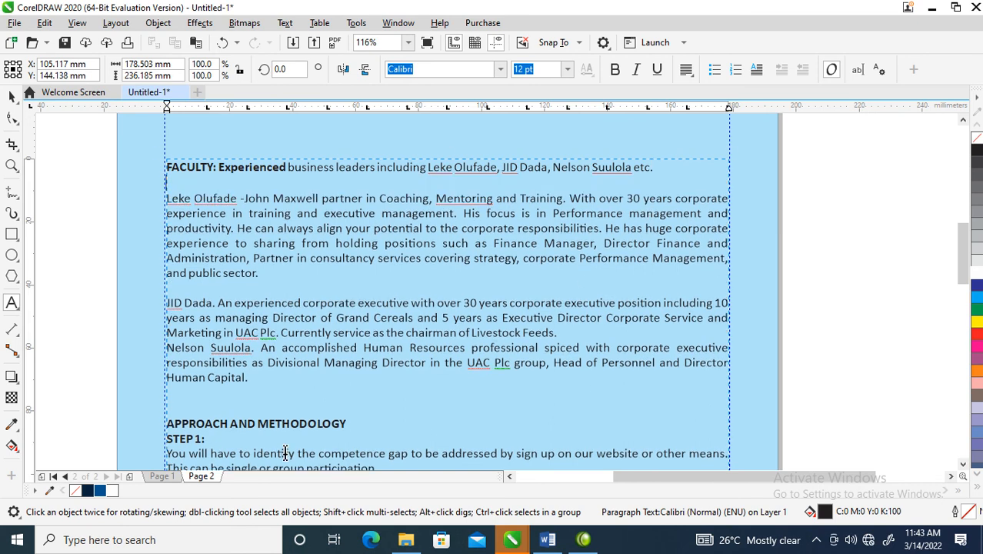
{"action": "left_click", "coordinate": [963, 465]}
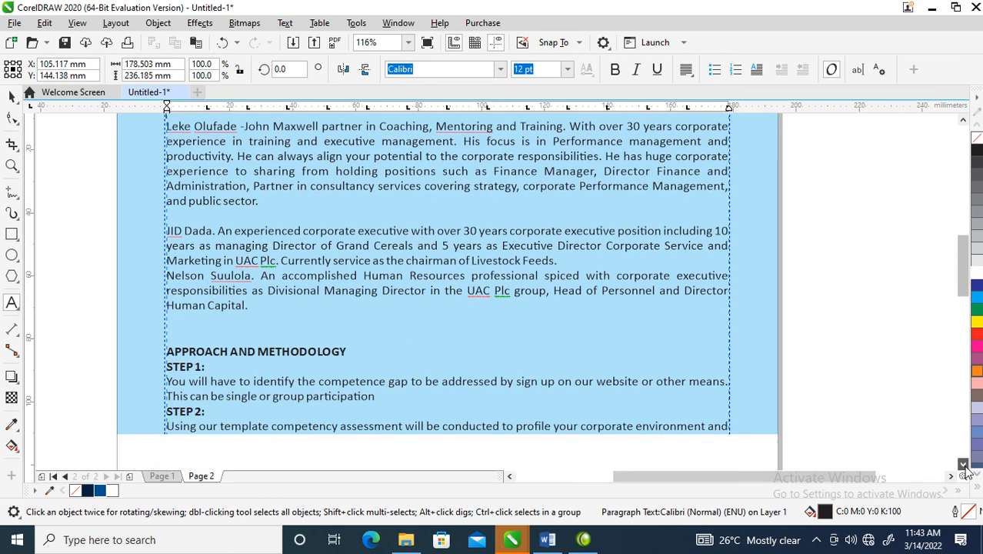
{"action": "left_click", "coordinate": [963, 465]}
{"action": "left_click", "coordinate": [963, 464]}
{"action": "left_click", "coordinate": [354, 202]}
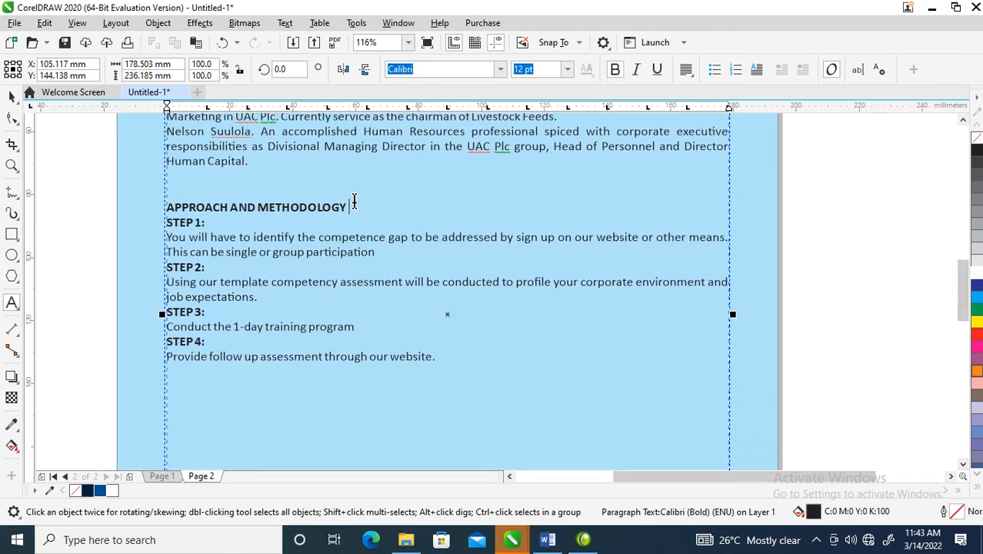
{"action": "key", "text": "Return"}
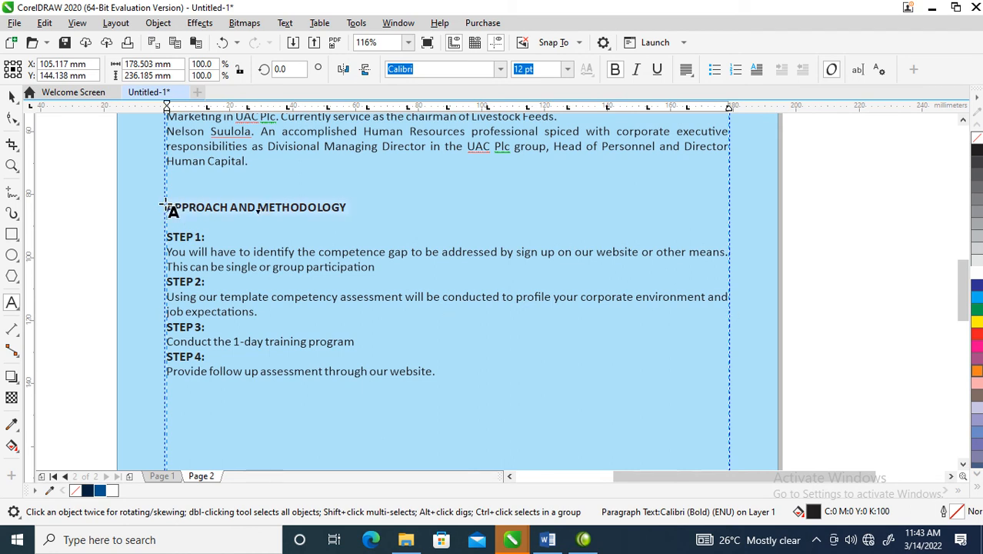
- Cut the APPROACH AND METHODOLOGY heading out of the frame and paste it beside the page as separate artistic text
{"action": "key", "text": "Delete"}
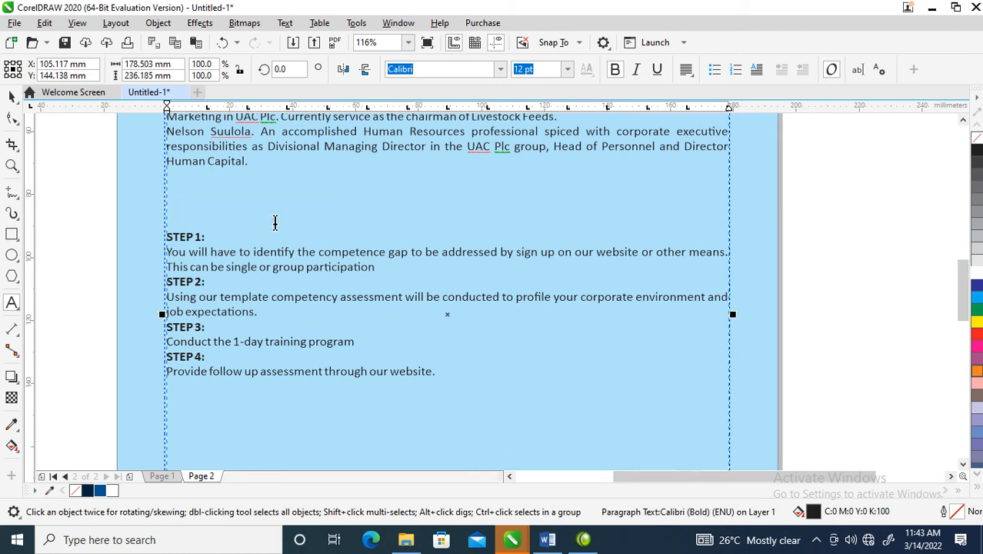
{"action": "left_click", "coordinate": [76, 192]}
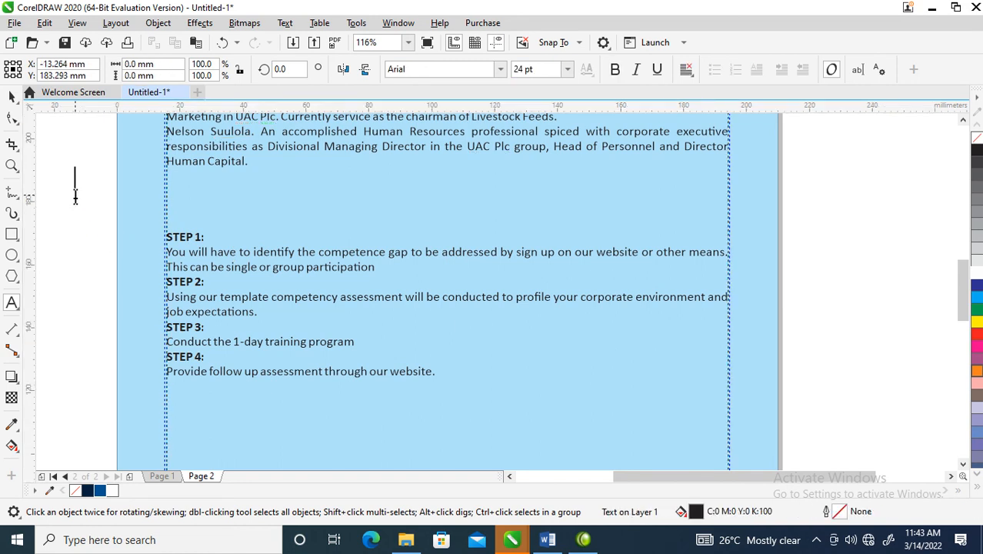
{"action": "key", "text": "ctrl+v"}
{"action": "key", "text": "ctrl+space"}
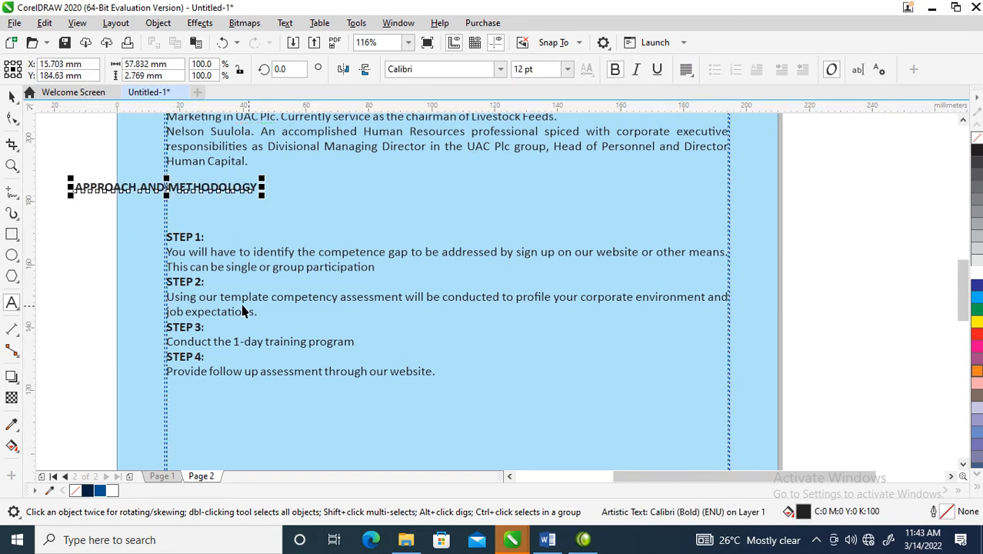
- Place a copy of the dark blue footer bar in the gap above STEP 1 on page 2
{"action": "scroll", "coordinate": [240, 315], "scroll_direction": "down", "scroll_amount": 2}
{"action": "scroll", "coordinate": [240, 310], "scroll_direction": "down", "scroll_amount": 1}
{"action": "key", "text": "F2"}
{"action": "left_click_drag", "start_coordinate": [105, 160], "coordinate": [457, 467]}
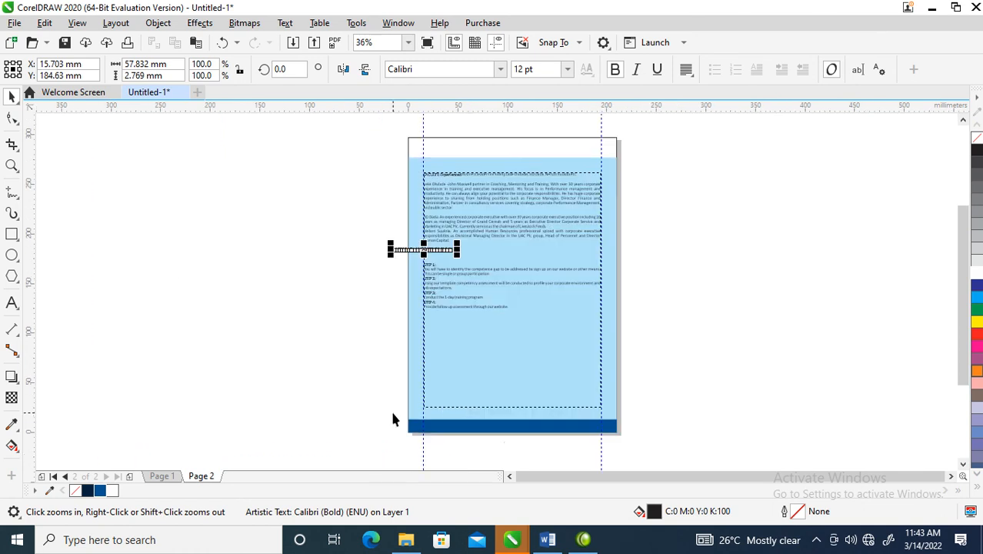
{"action": "left_click_drag", "start_coordinate": [608, 425], "coordinate": [616, 249]}
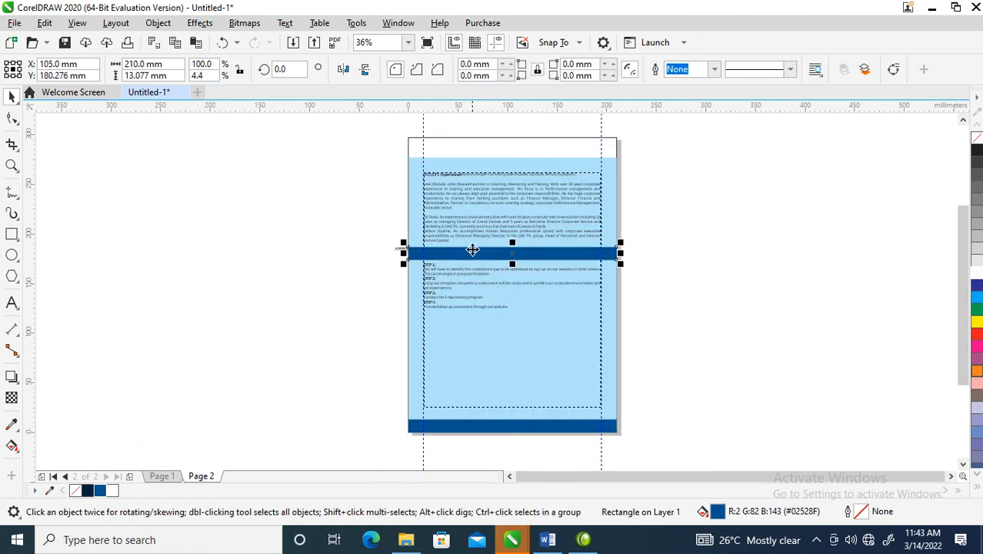
- Narrow the copied bar symmetrically to about 178.3 mm wide so it fits between the guidelines
{"action": "key", "text": "F2"}
{"action": "left_click_drag", "start_coordinate": [318, 206], "coordinate": [732, 342]}
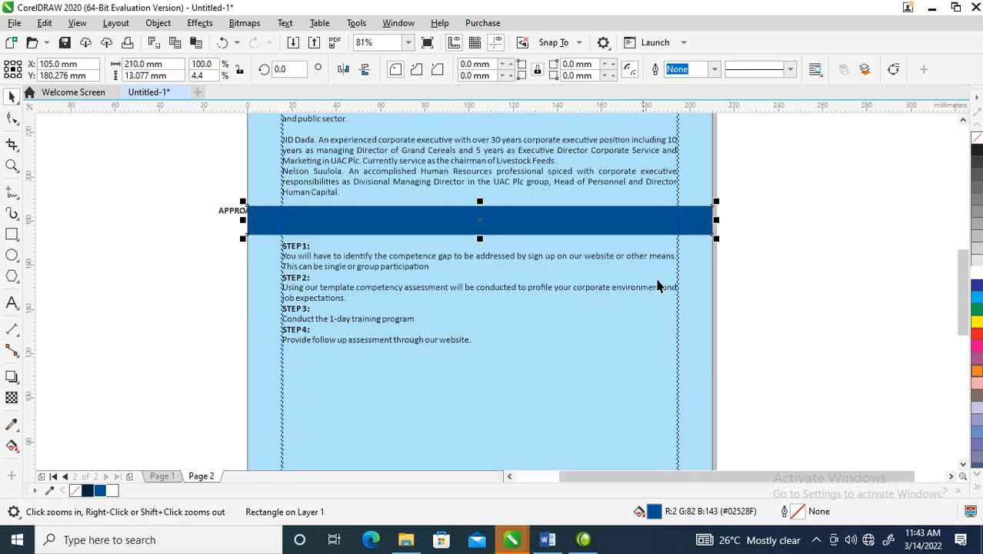
{"action": "left_click_drag", "start_coordinate": [716, 221], "coordinate": [685, 217]}
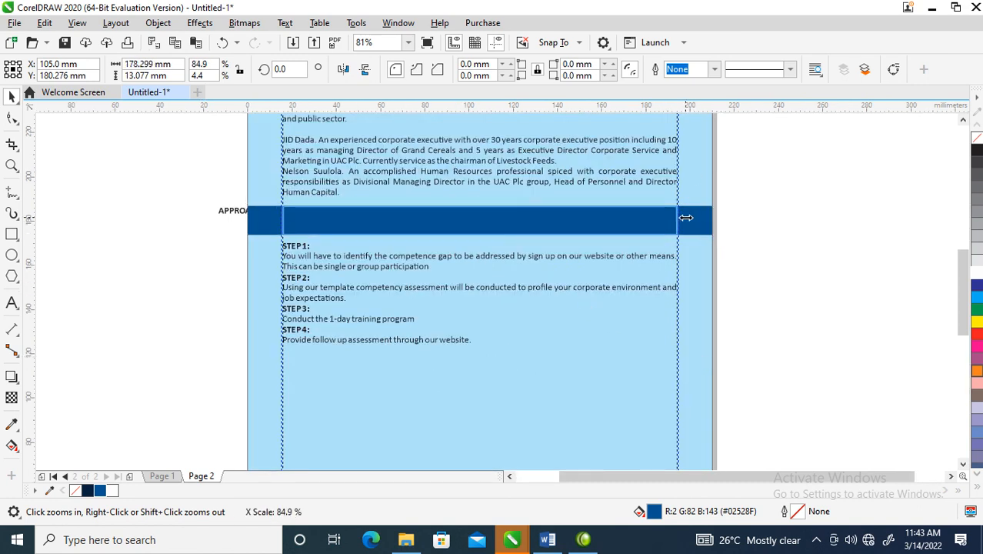
{"action": "left_click_drag", "start_coordinate": [686, 217], "coordinate": [685, 221]}
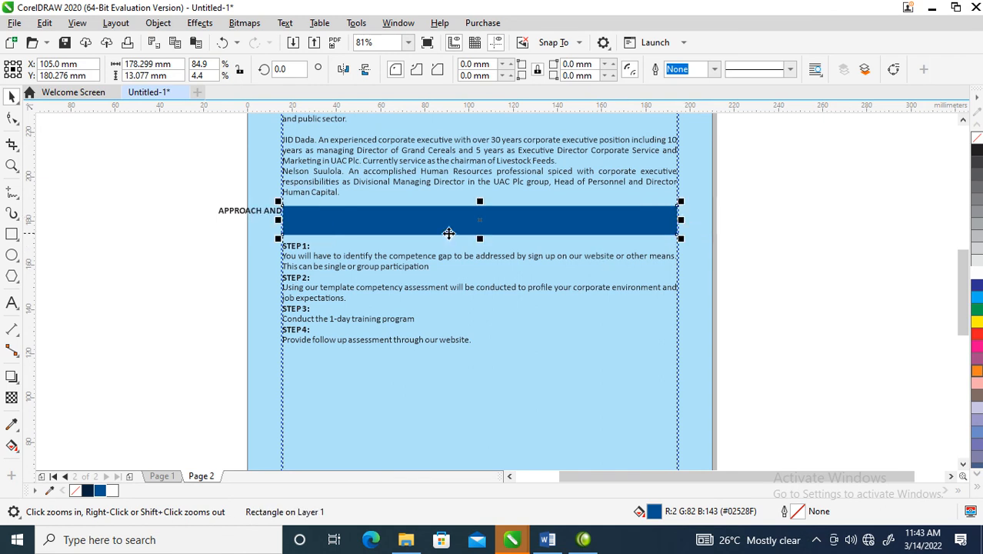
- Move the APPROACH AND METHODOLOGY heading onto the copied blue bar near its left end
{"action": "left_click_drag", "start_coordinate": [157, 161], "coordinate": [794, 267]}
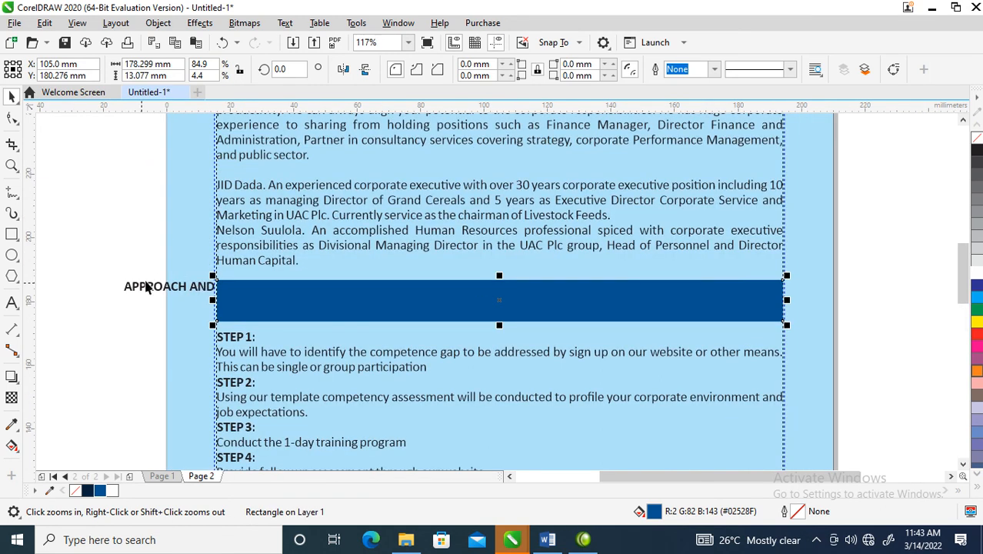
{"action": "left_click", "coordinate": [186, 286]}
{"action": "left_click_drag", "start_coordinate": [187, 291], "coordinate": [300, 303]}
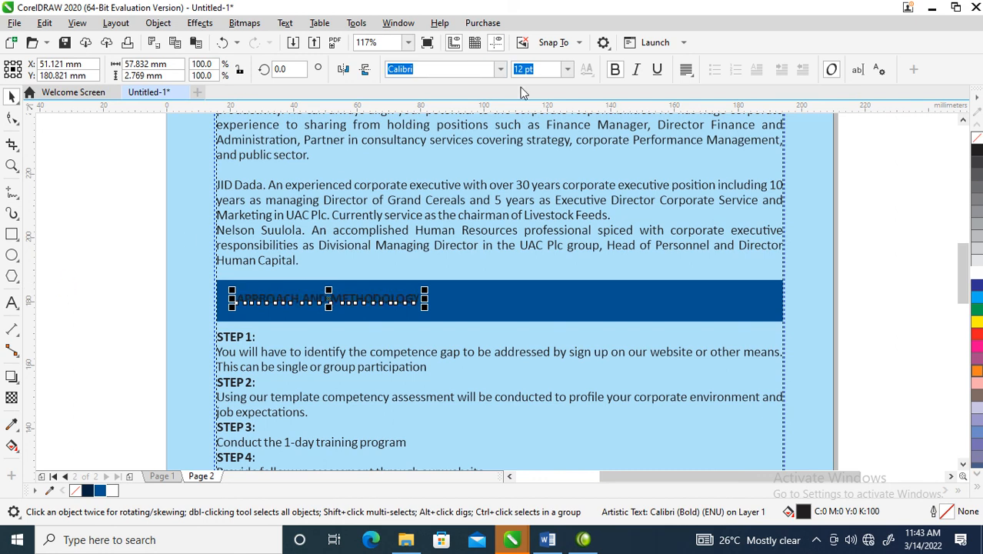
- Format the APPROACH AND METHODOLOGY heading in bold white FuturaTEE at 18 pt
{"action": "left_click", "coordinate": [500, 70]}
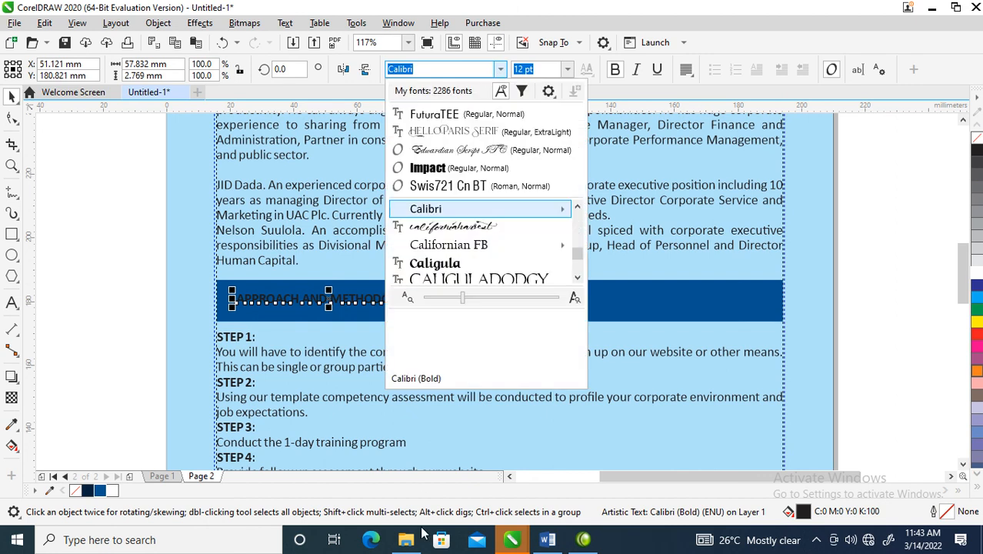
{"action": "left_click", "coordinate": [441, 115]}
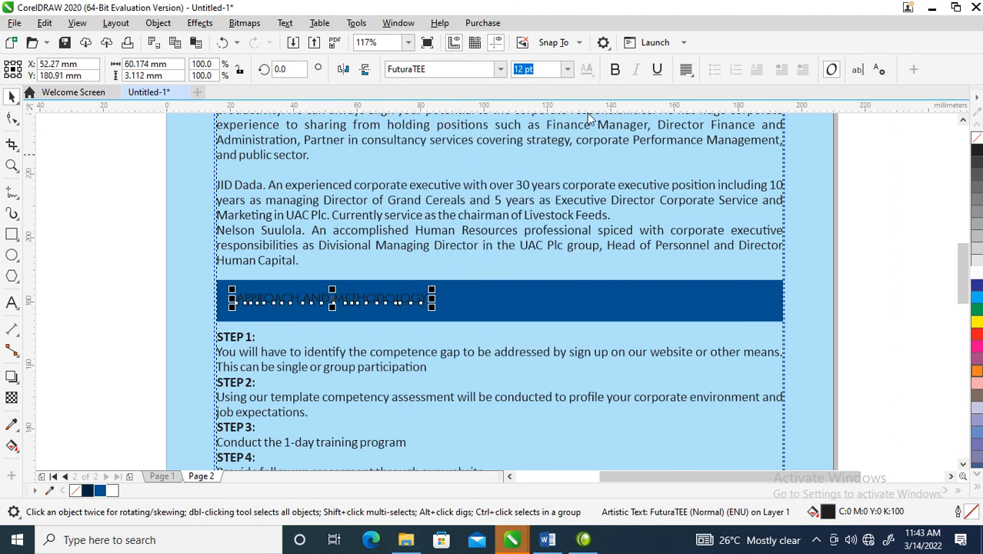
{"action": "left_click", "coordinate": [570, 69]}
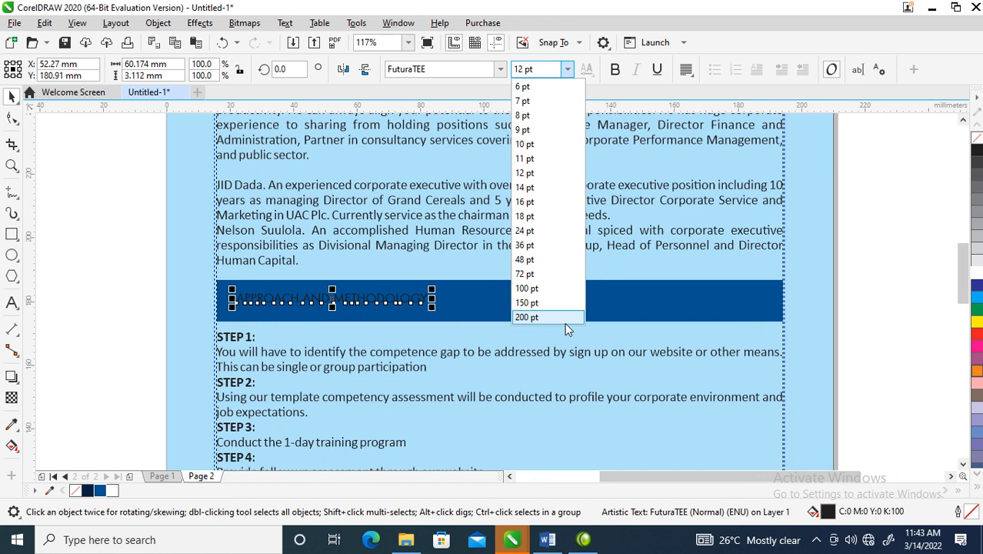
{"action": "left_click", "coordinate": [527, 217]}
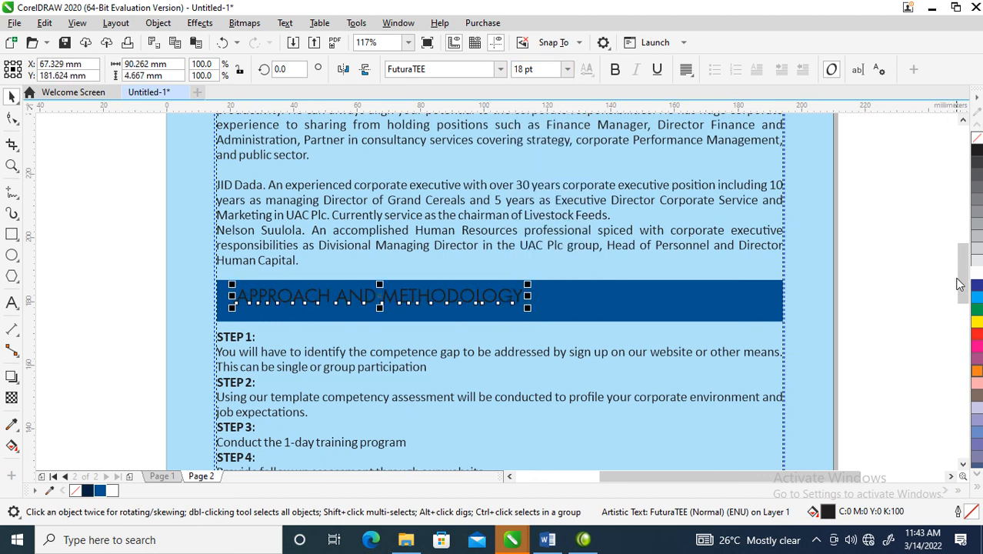
{"action": "left_click", "coordinate": [614, 69]}
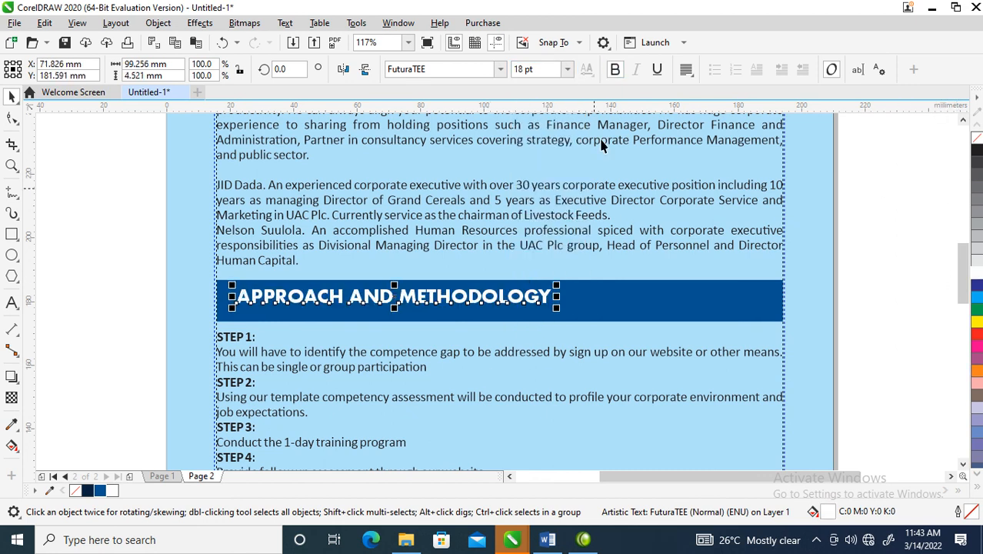
- Enlarge the APPROACH AND METHODOLOGY heading slightly and center it on the blue bar
{"action": "left_click_drag", "start_coordinate": [560, 307], "coordinate": [597, 298]}
{"action": "left_click", "coordinate": [691, 301], "text": "shift"}
{"action": "key", "text": "c"}
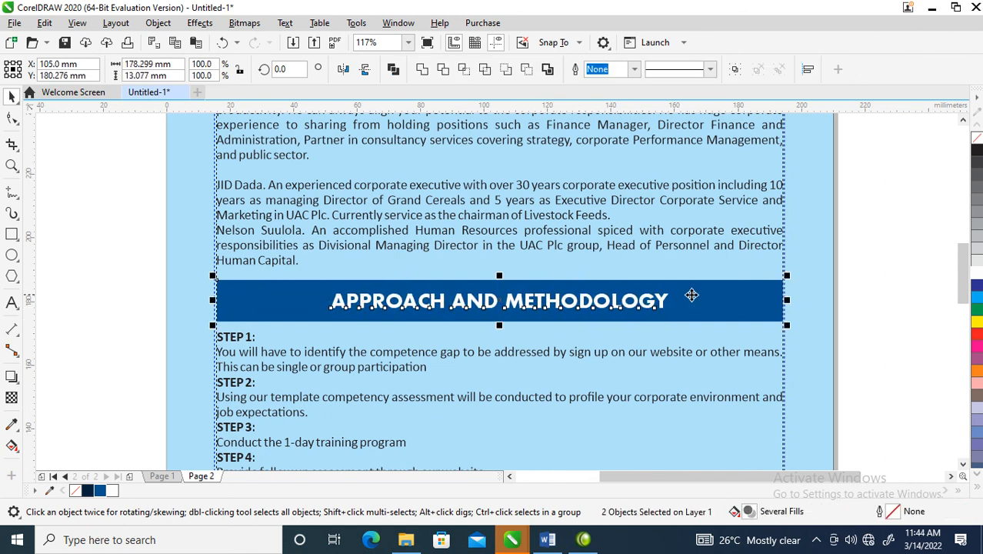
- Review the full layout of page 2 and compare it with page 1
{"action": "scroll", "coordinate": [520, 297], "scroll_direction": "down", "scroll_amount": 5}
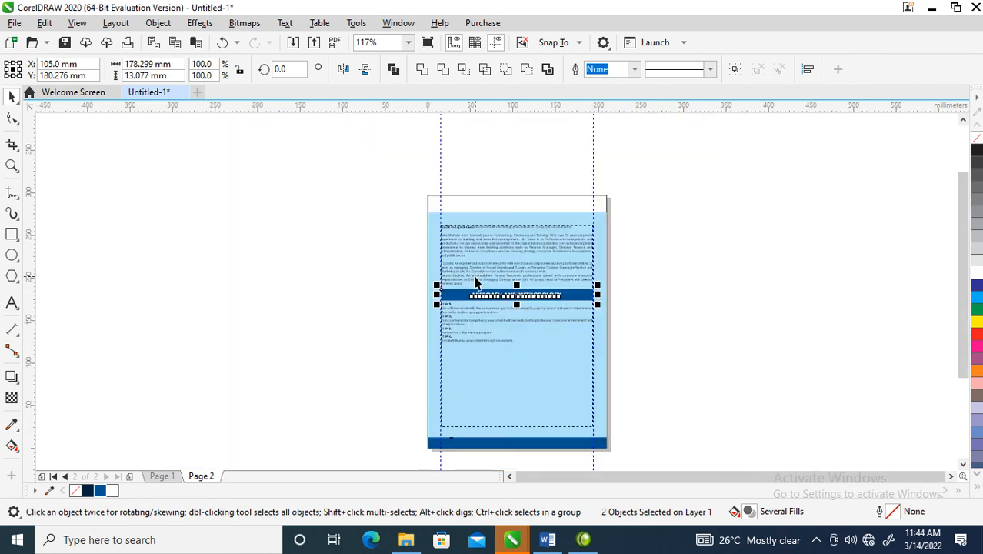
{"action": "key", "text": "z"}
{"action": "left_click_drag", "start_coordinate": [491, 280], "coordinate": [620, 441]}
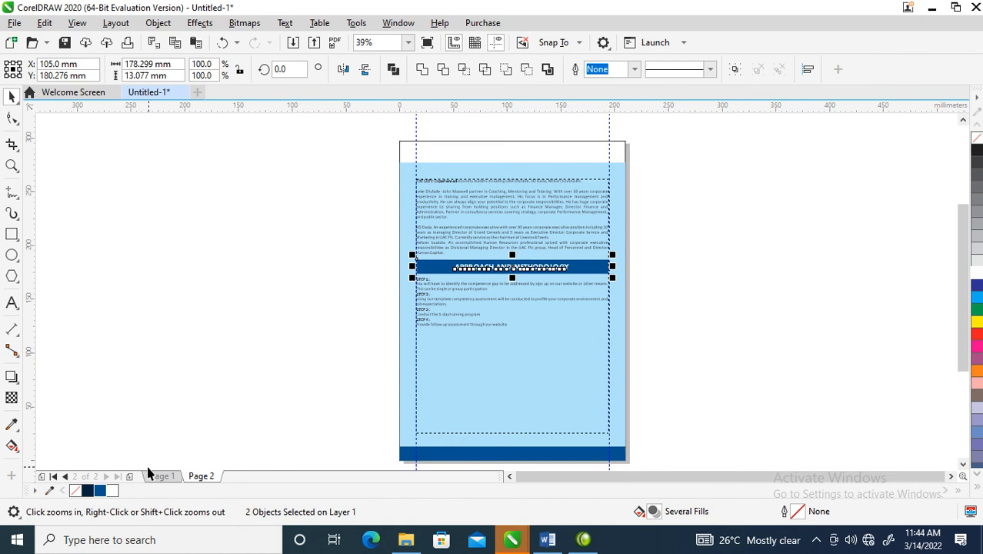
{"action": "left_click", "coordinate": [163, 477]}
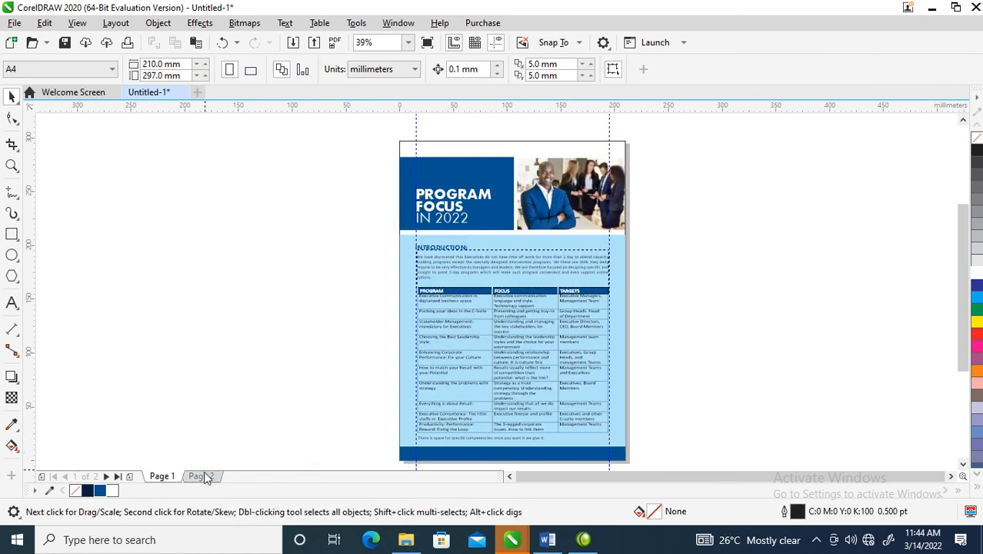
{"action": "left_click", "coordinate": [199, 476]}
{"action": "left_click", "coordinate": [174, 476]}
{"action": "left_click", "coordinate": [210, 475]}
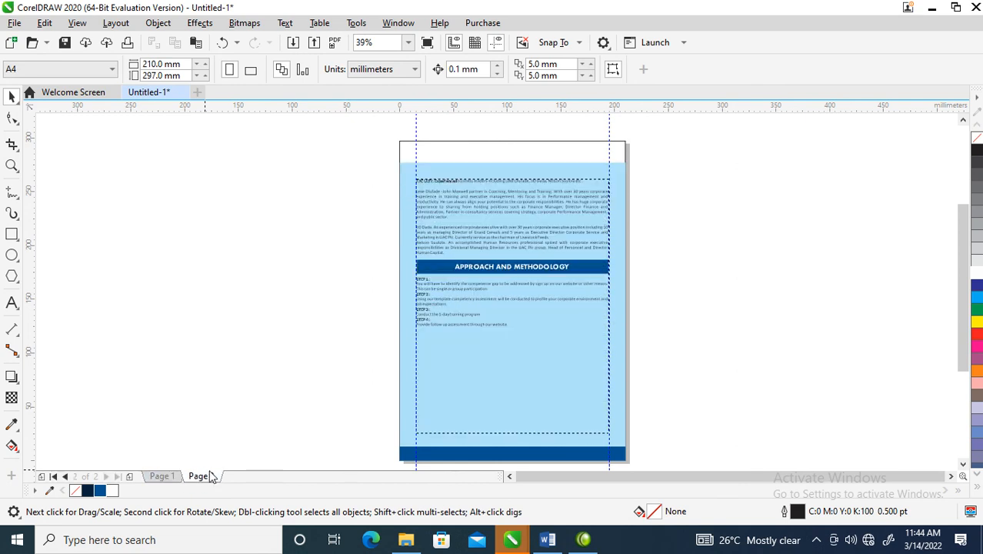